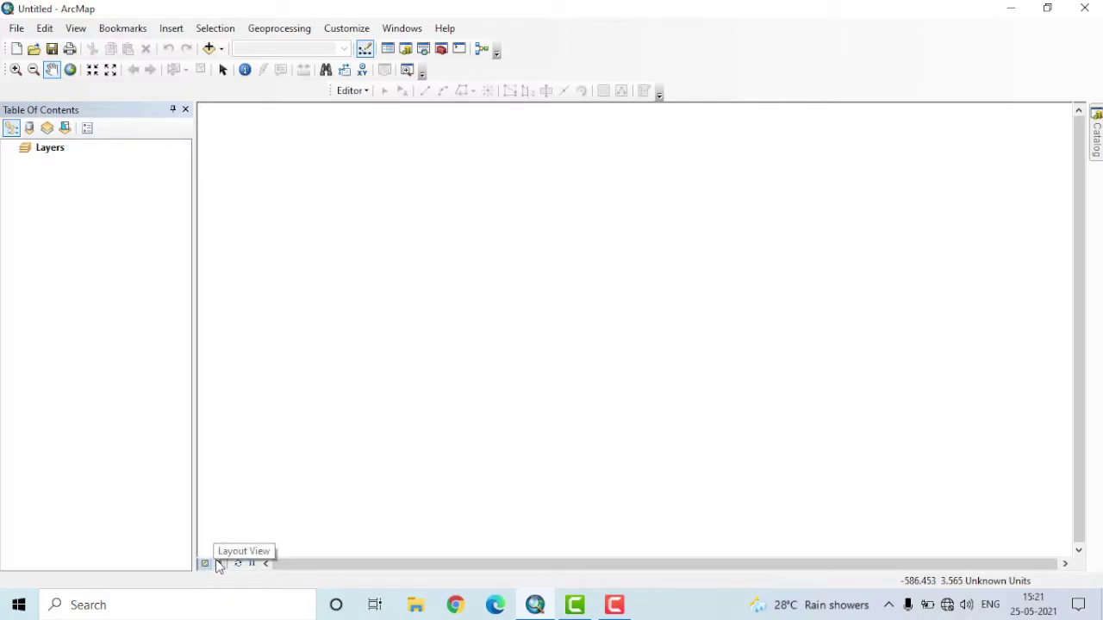
- Switch to layout view and apply the ARCH C Portrait (18 x 24 in) page template
{"action": "left_click", "coordinate": [219, 565]}
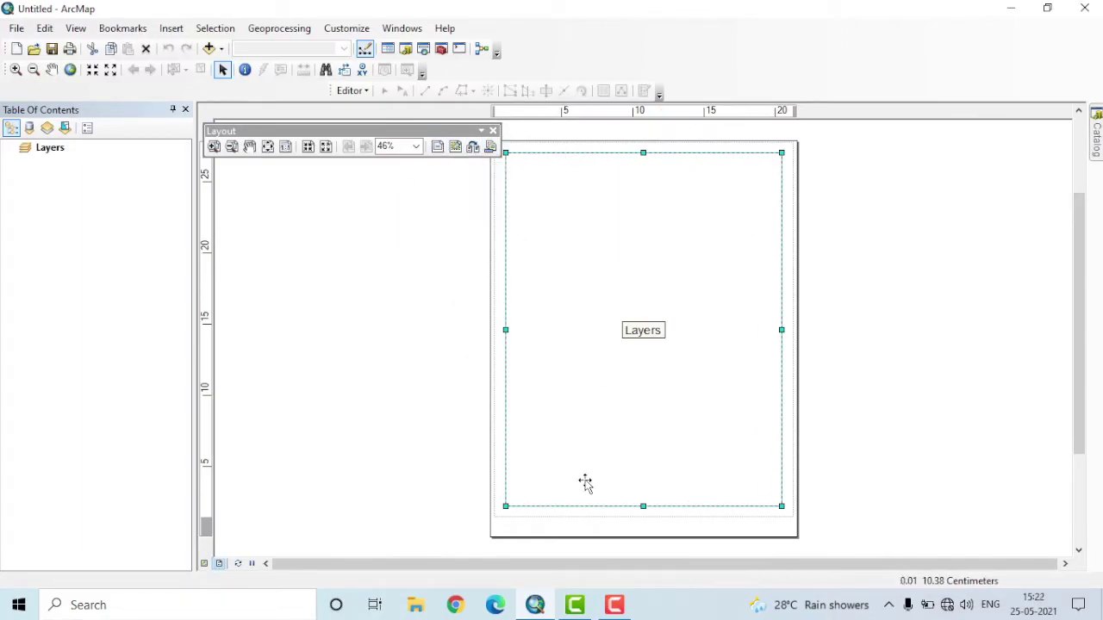
{"action": "left_click", "coordinate": [473, 148]}
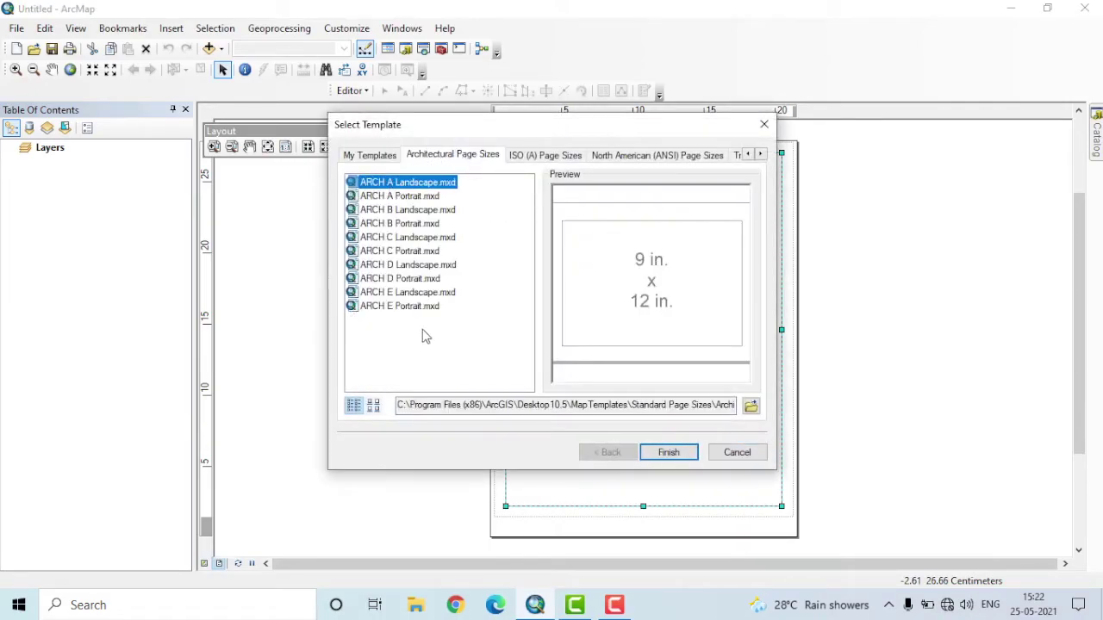
{"action": "key", "text": "Down"}
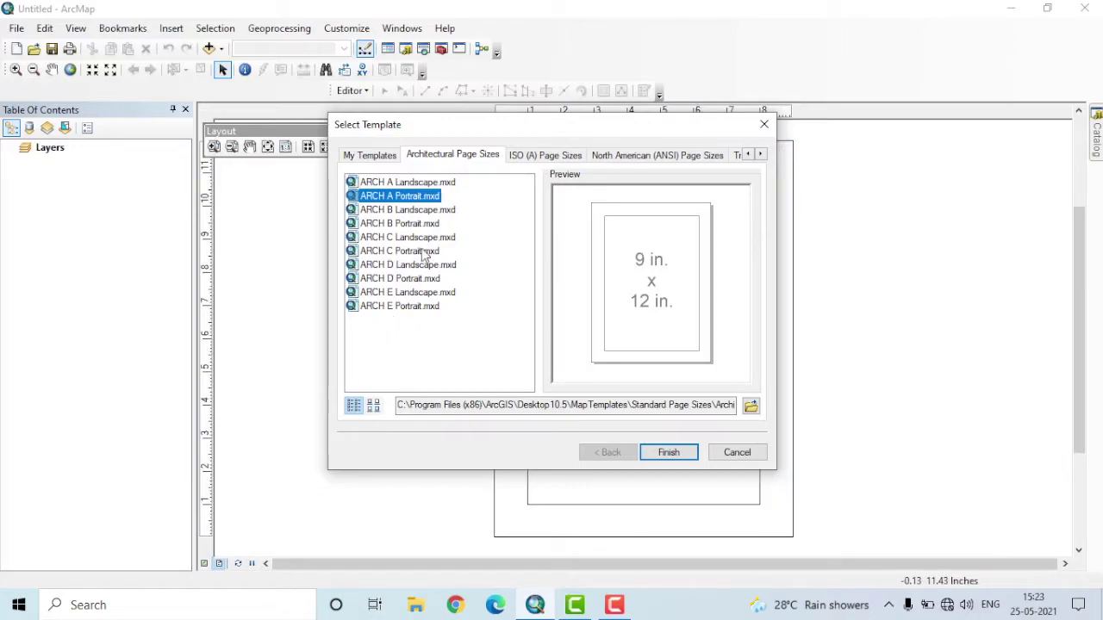
{"action": "left_click", "coordinate": [423, 251]}
{"action": "left_click", "coordinate": [679, 454]}
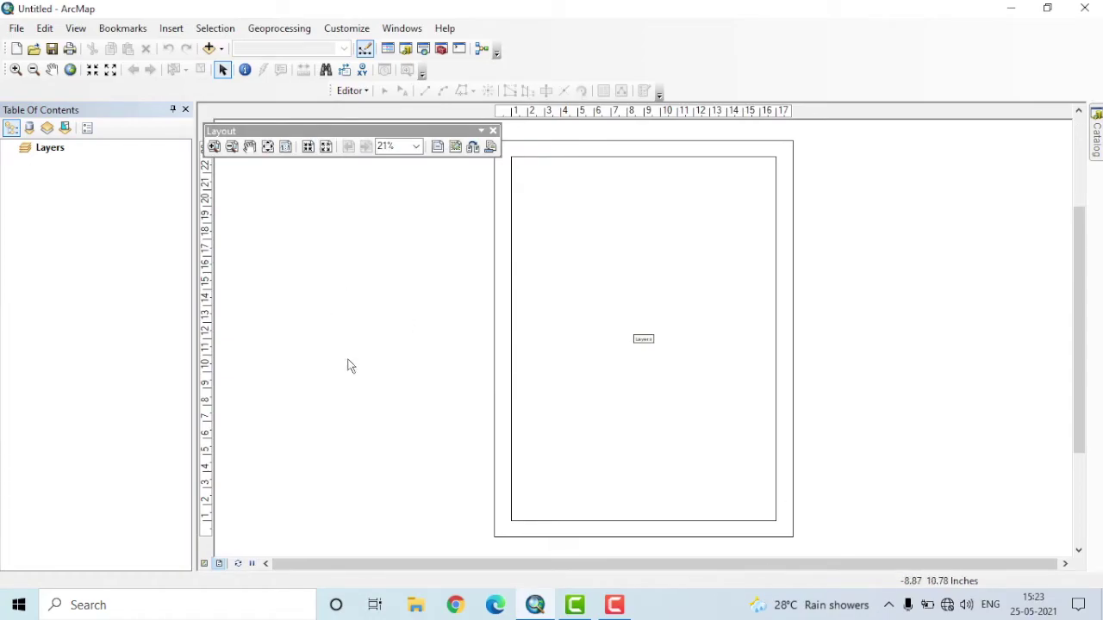
- Add RBF_2020_cut_Tiff.tif to the map, then expand and collapse its class legend
{"action": "left_click", "coordinate": [209, 49]}
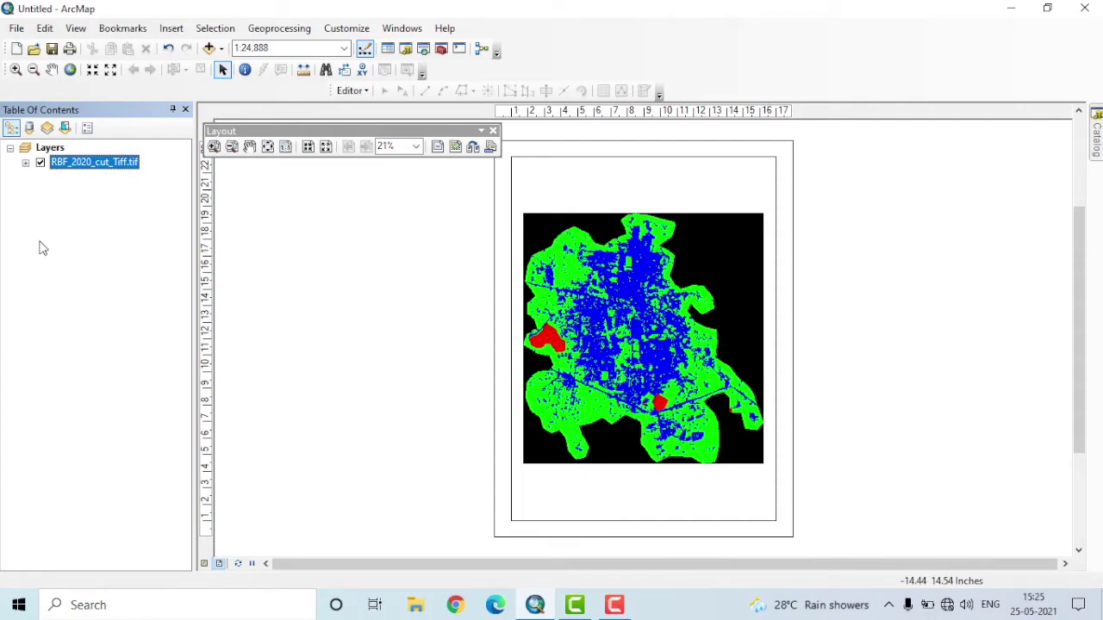
{"action": "left_click", "coordinate": [26, 164]}
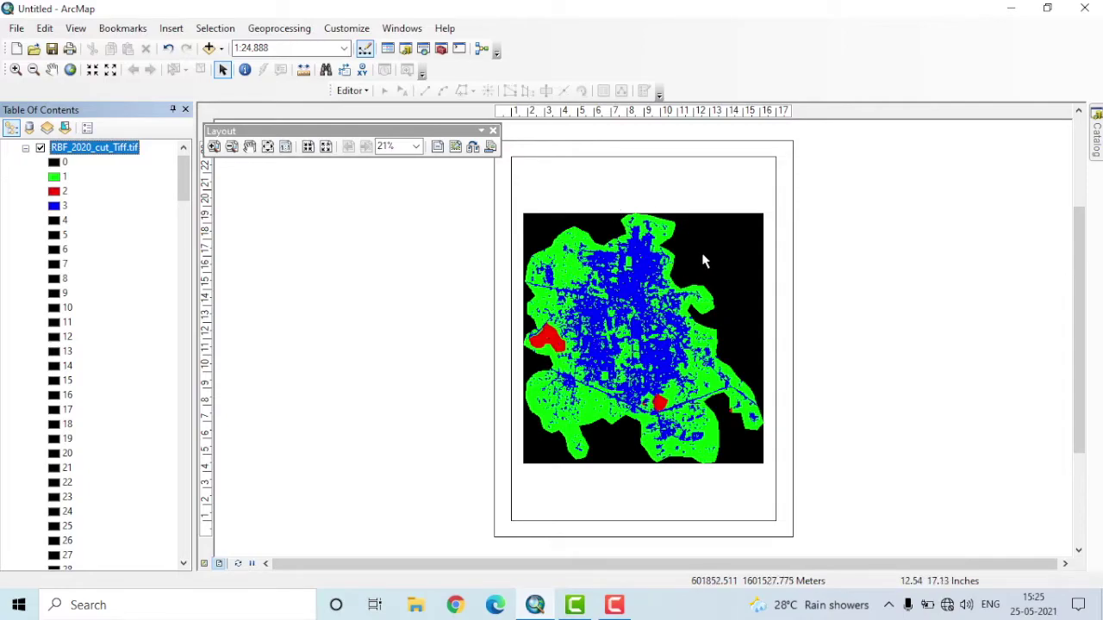
{"action": "left_click", "coordinate": [25, 148]}
- Symbolise RBF_2020_cut_Tiff.tif by Unique Values and remove the value 0 class
{"action": "right_click", "coordinate": [79, 172]}
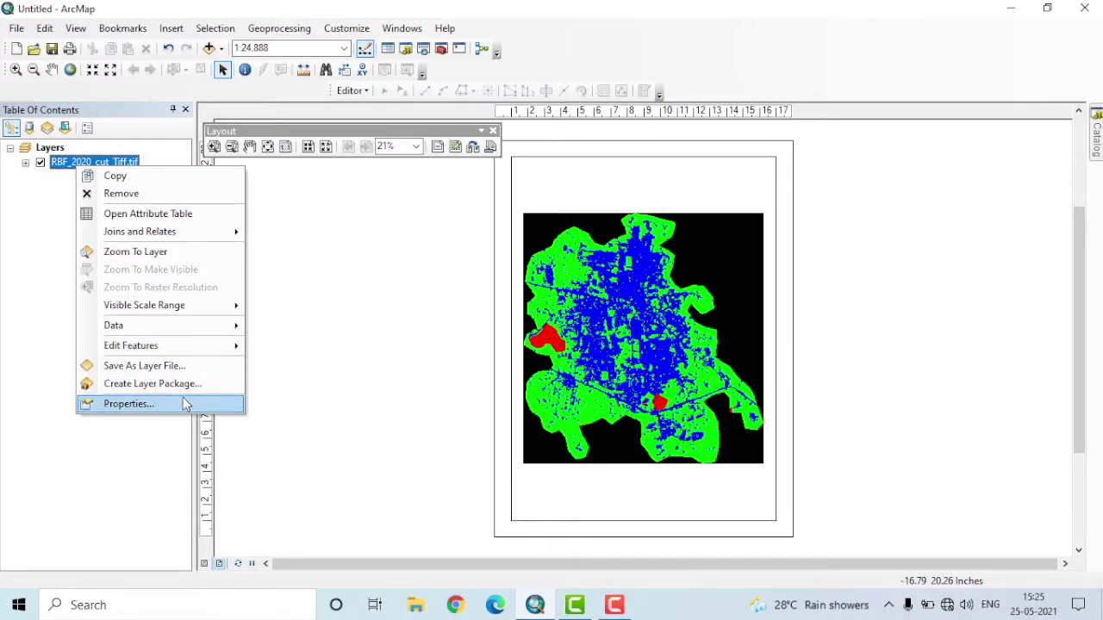
{"action": "left_click", "coordinate": [129, 403]}
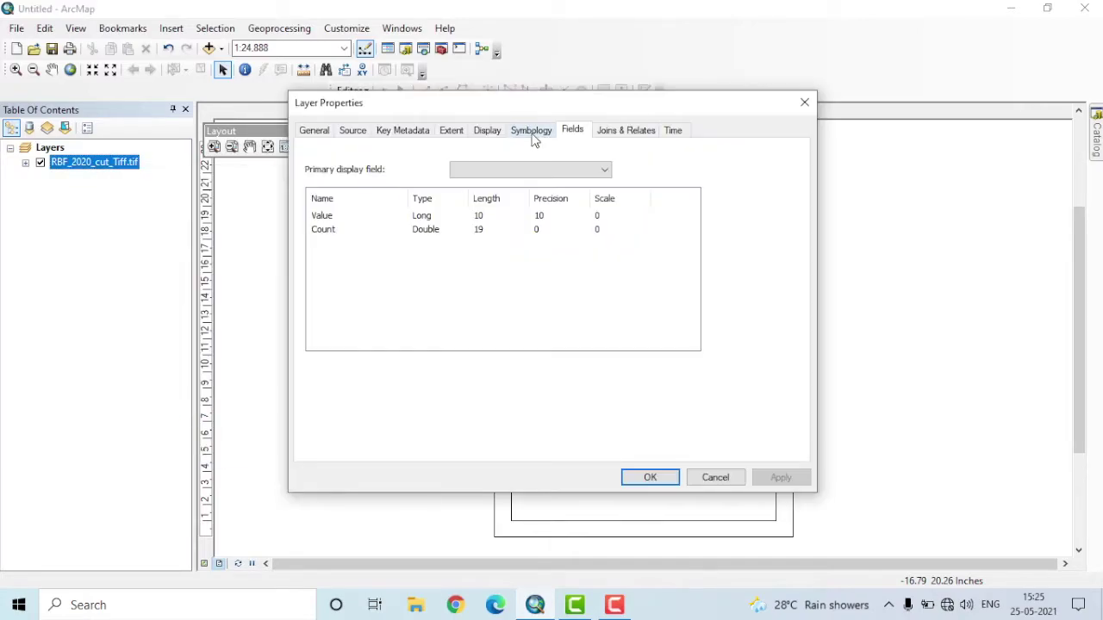
{"action": "left_click", "coordinate": [531, 131]}
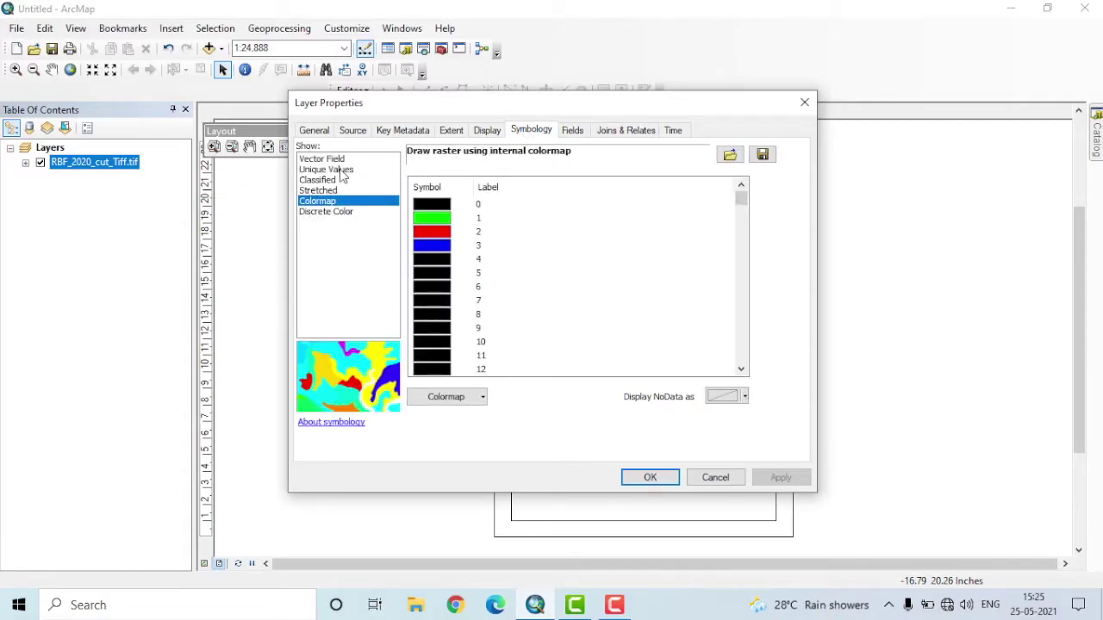
{"action": "left_click", "coordinate": [340, 170]}
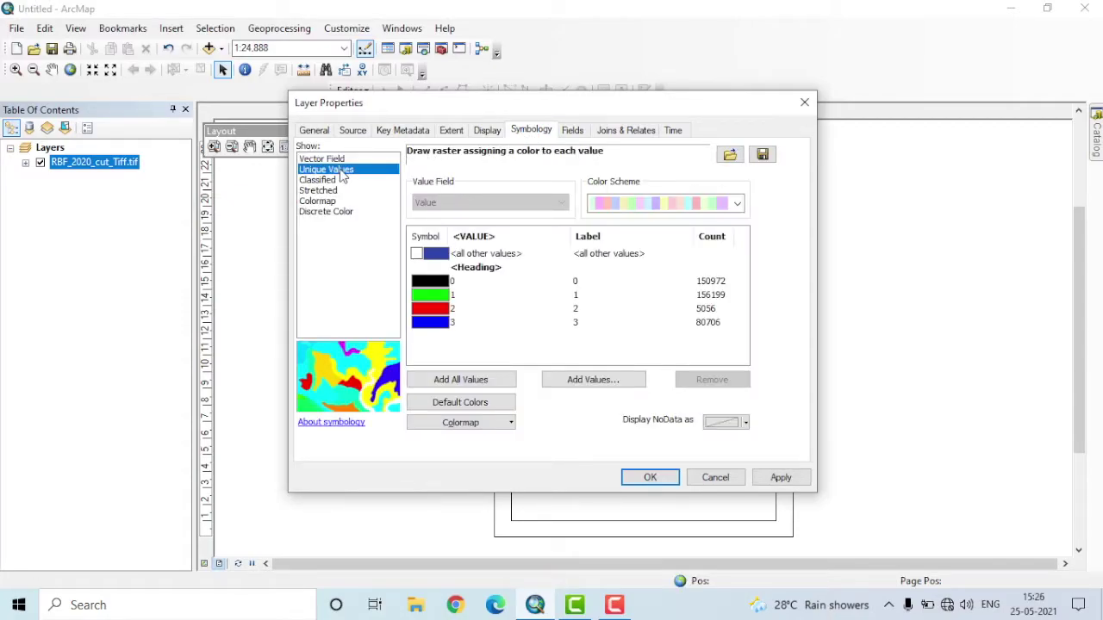
{"action": "left_click", "coordinate": [429, 284]}
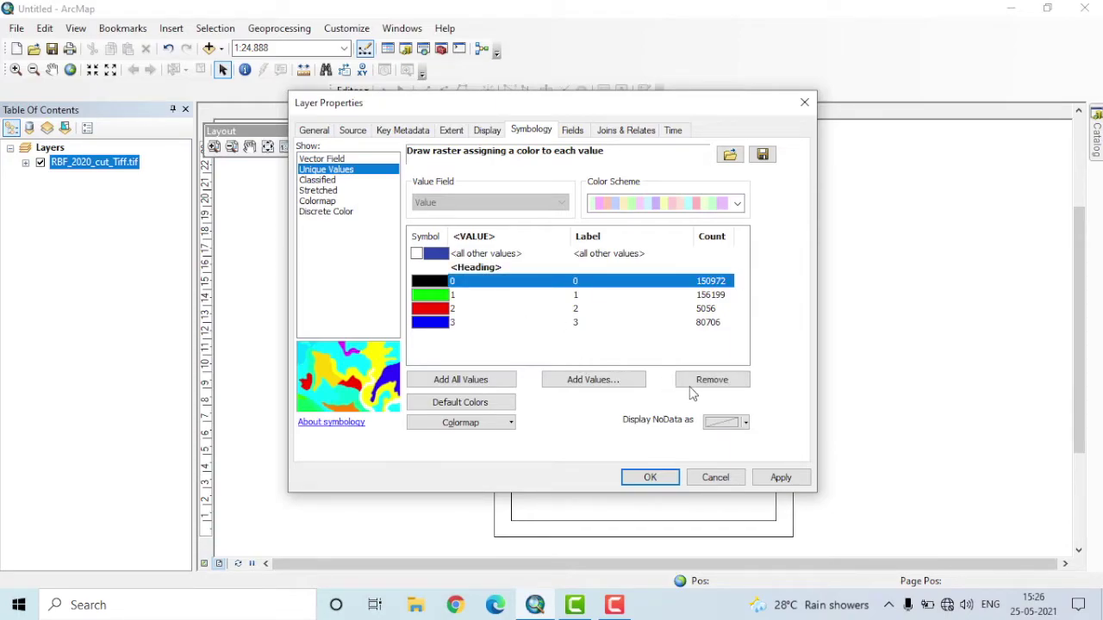
{"action": "left_click", "coordinate": [693, 388]}
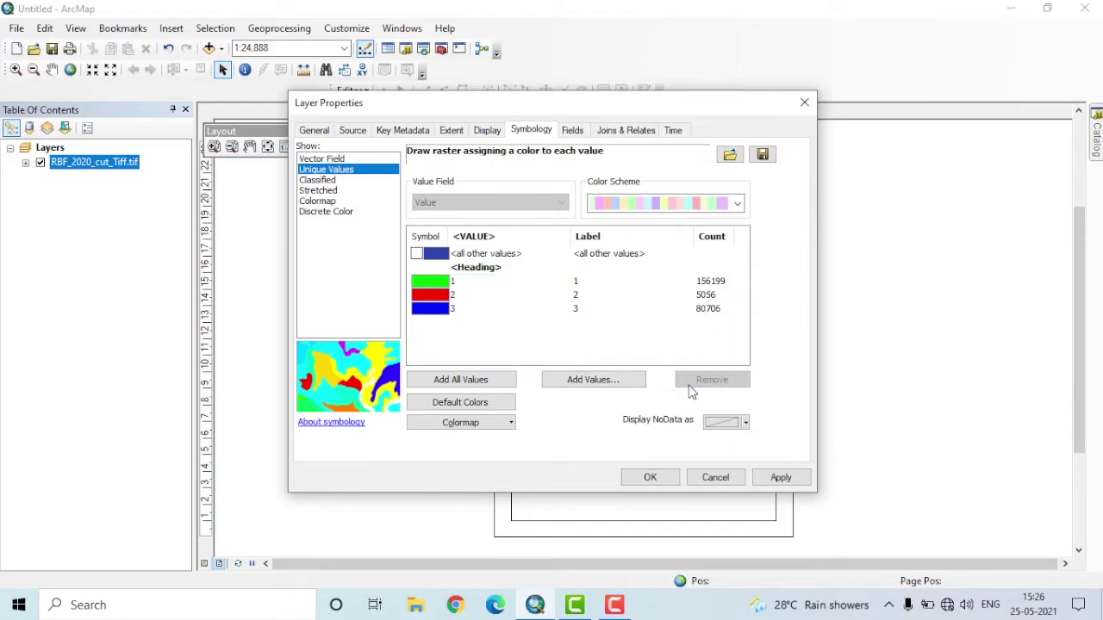
{"action": "left_click", "coordinate": [782, 481]}
{"action": "left_click", "coordinate": [648, 478]}
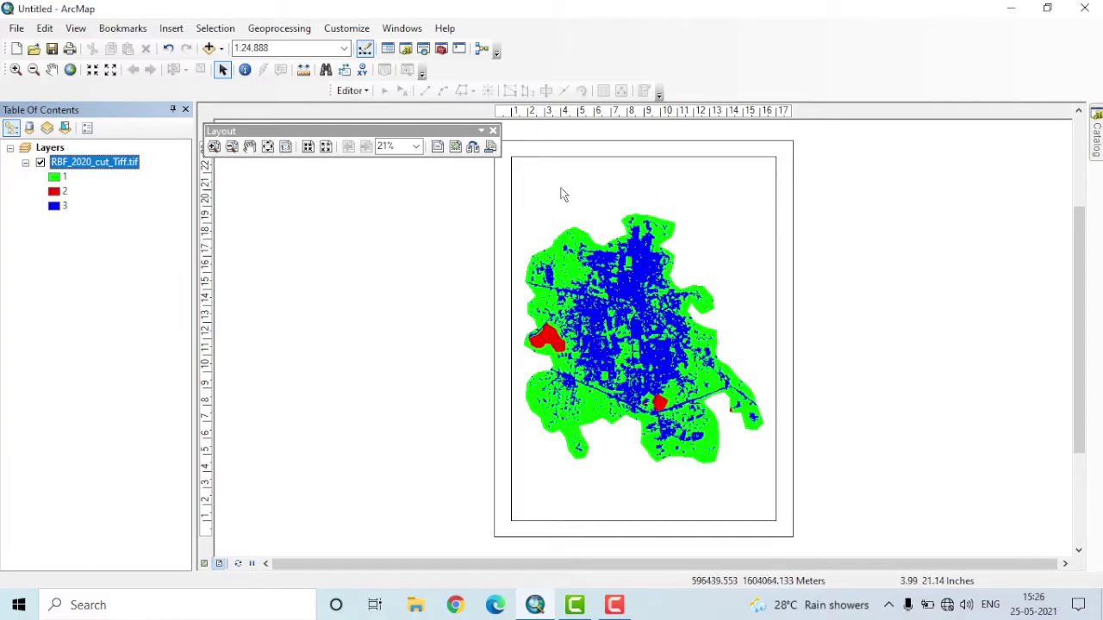
- Insert an ESRI North 7 compass-rose north arrow
{"action": "left_click", "coordinate": [171, 28]}
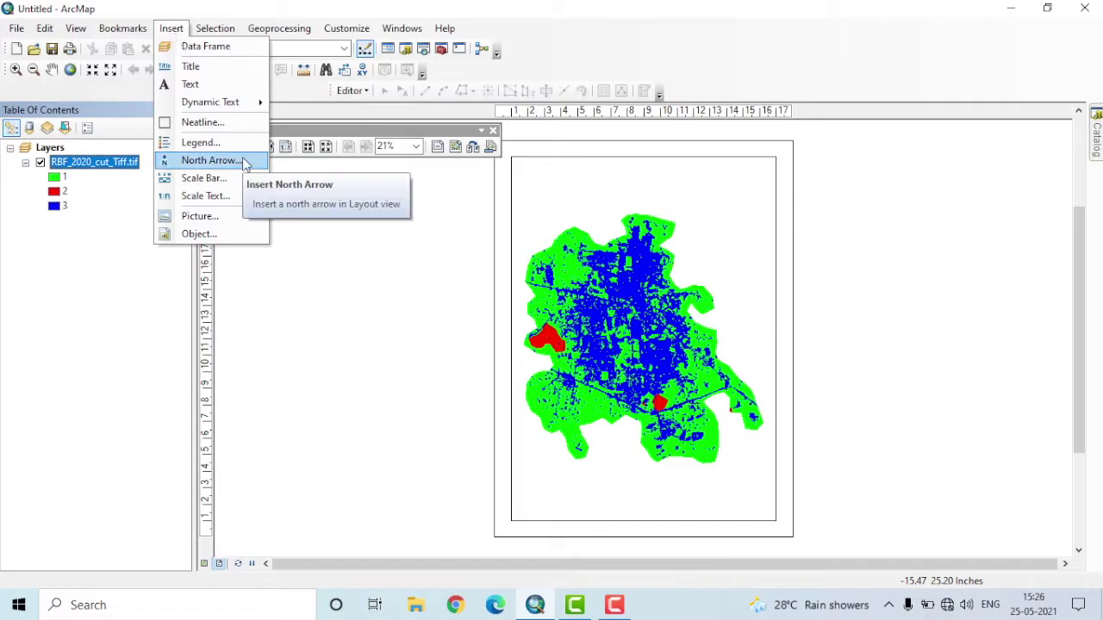
{"action": "left_click", "coordinate": [211, 160]}
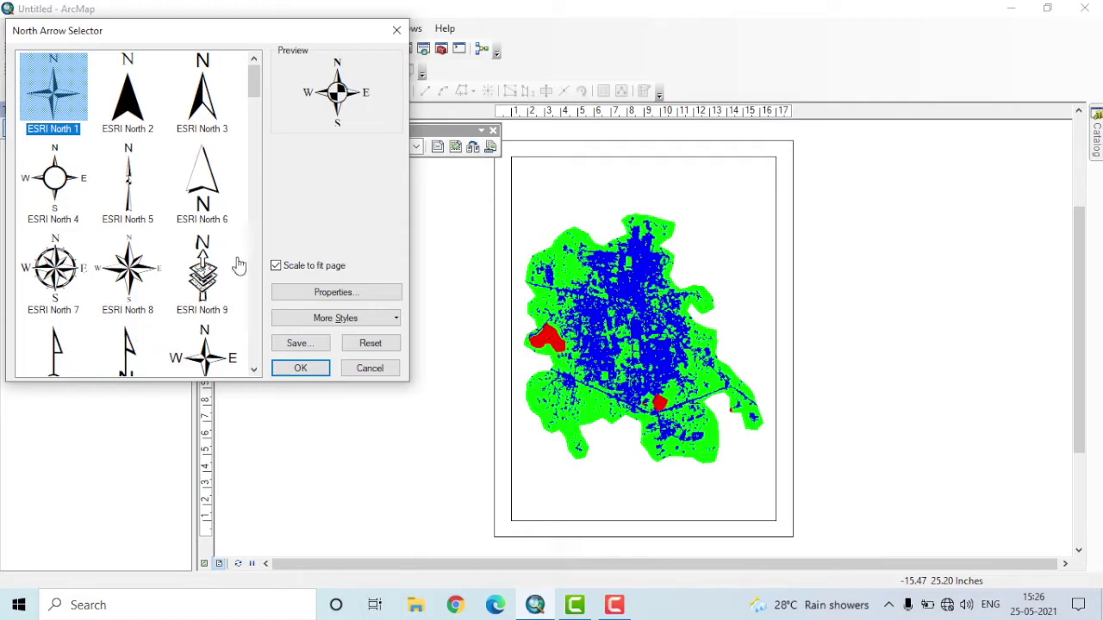
{"action": "left_click", "coordinate": [73, 271]}
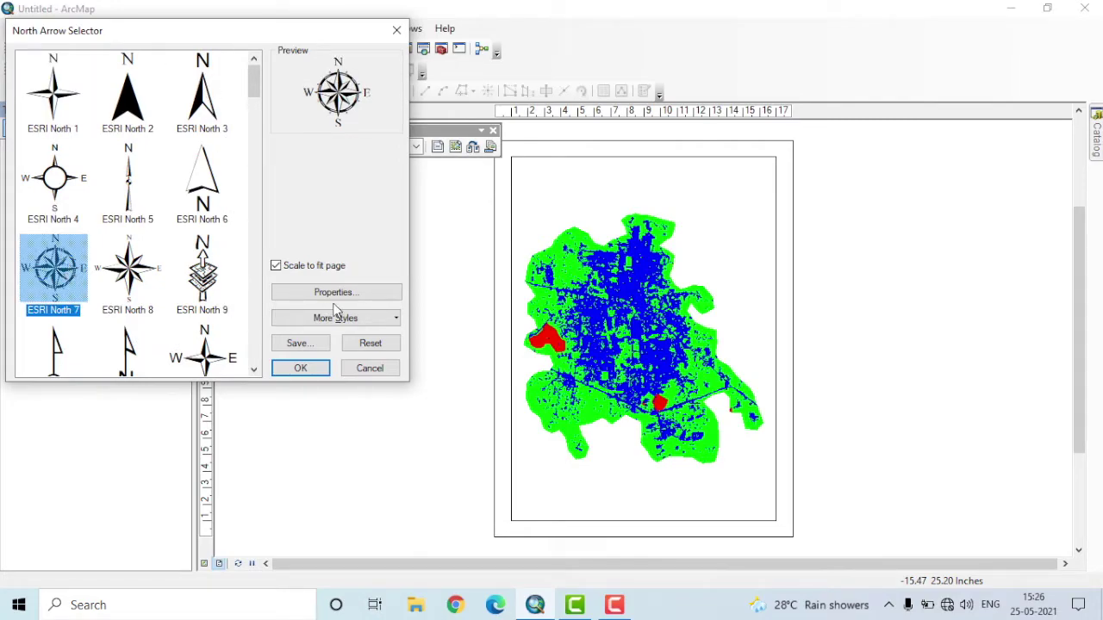
{"action": "left_click", "coordinate": [312, 369]}
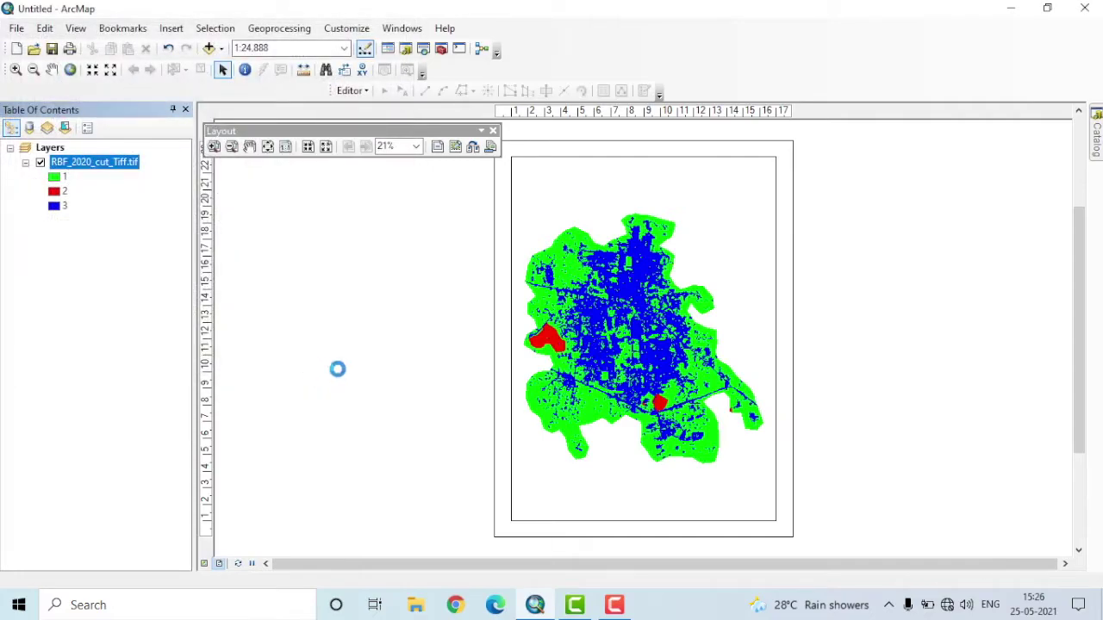
- Move the north arrow to the page's top-right corner and enlarge it
{"action": "left_click_drag", "start_coordinate": [546, 388], "coordinate": [767, 175]}
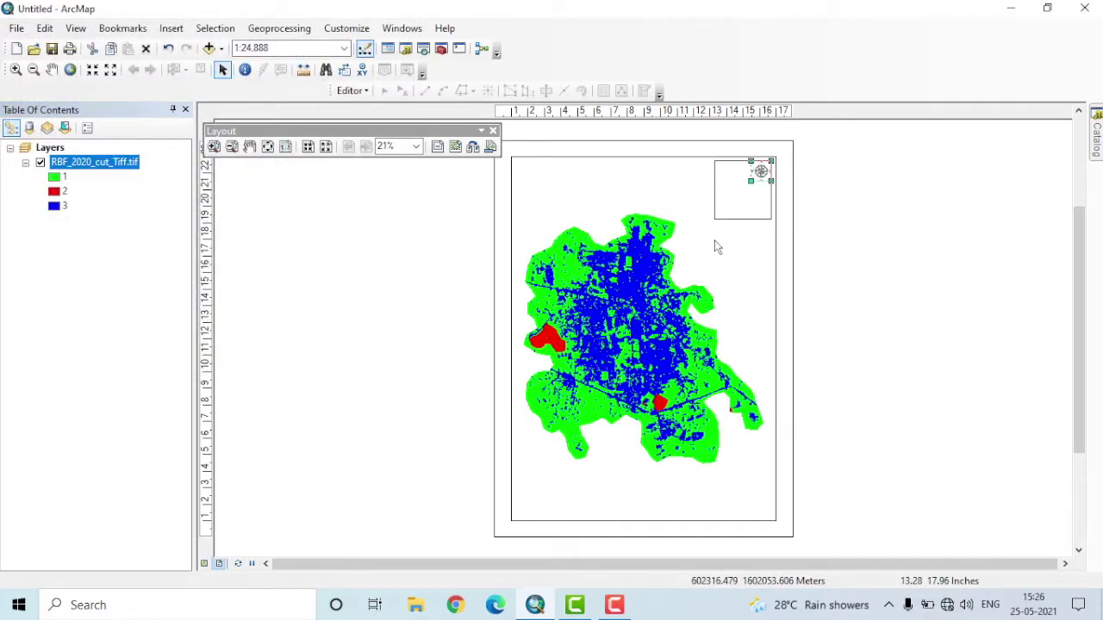
{"action": "left_click_drag", "start_coordinate": [717, 247], "coordinate": [717, 245]}
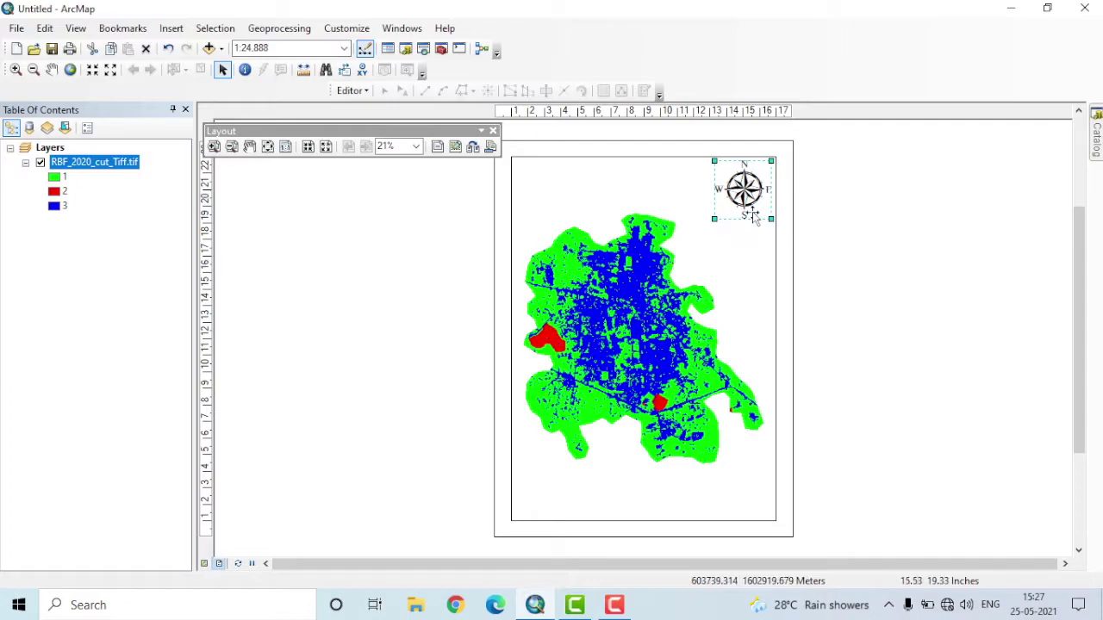
{"action": "left_click", "coordinate": [756, 256]}
{"action": "key", "text": "Escape"}
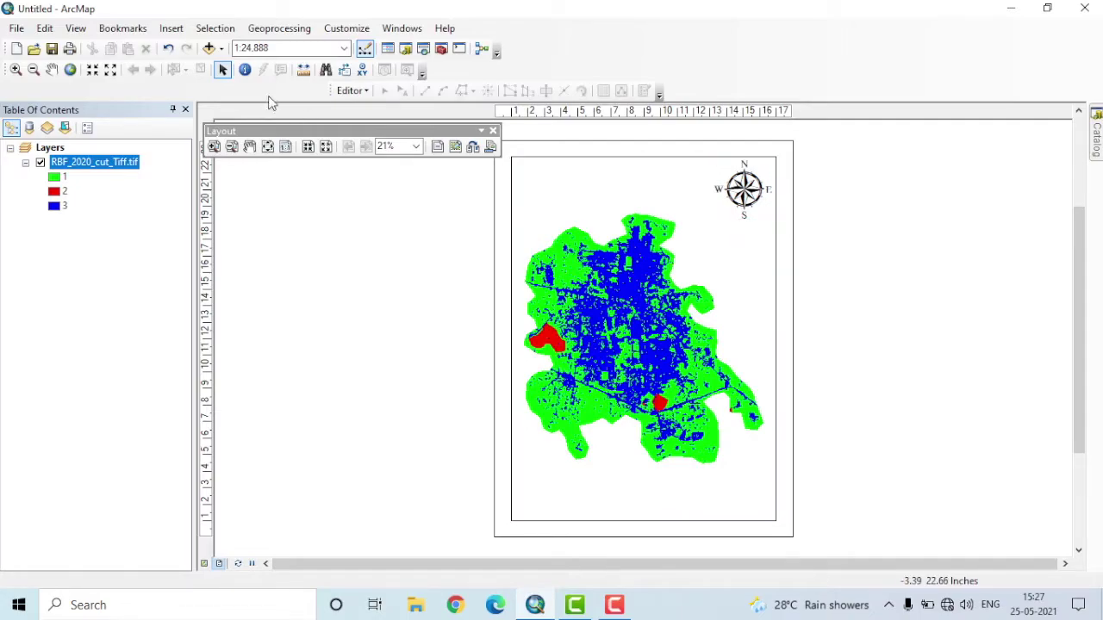
- Insert a scale text with page units in centimeters and map units in kilometers
{"action": "left_click", "coordinate": [173, 31]}
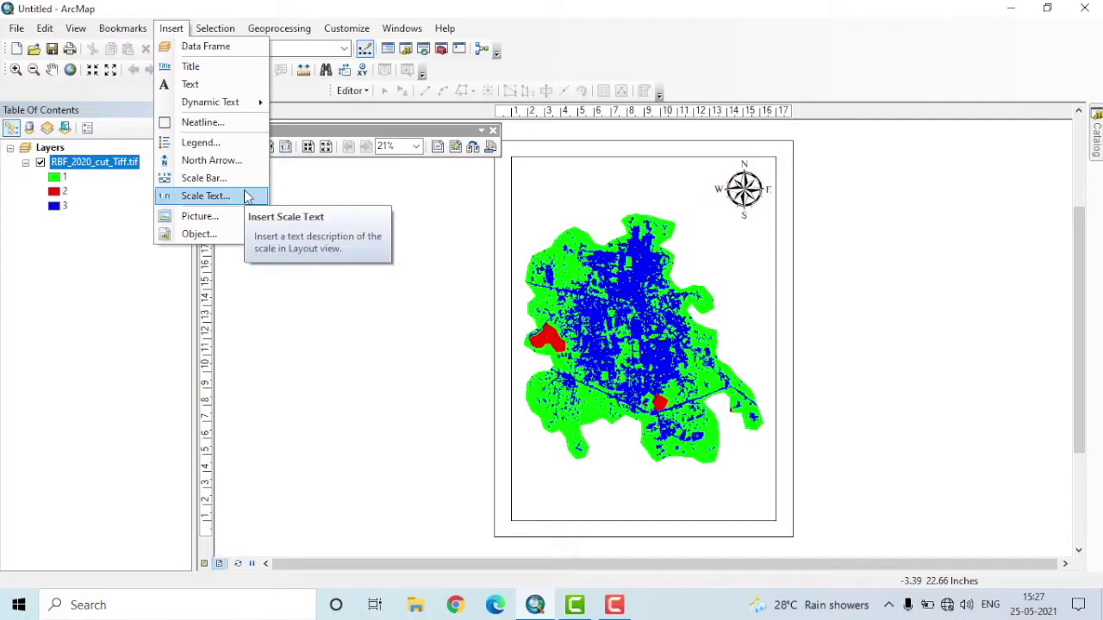
{"action": "left_click", "coordinate": [206, 196]}
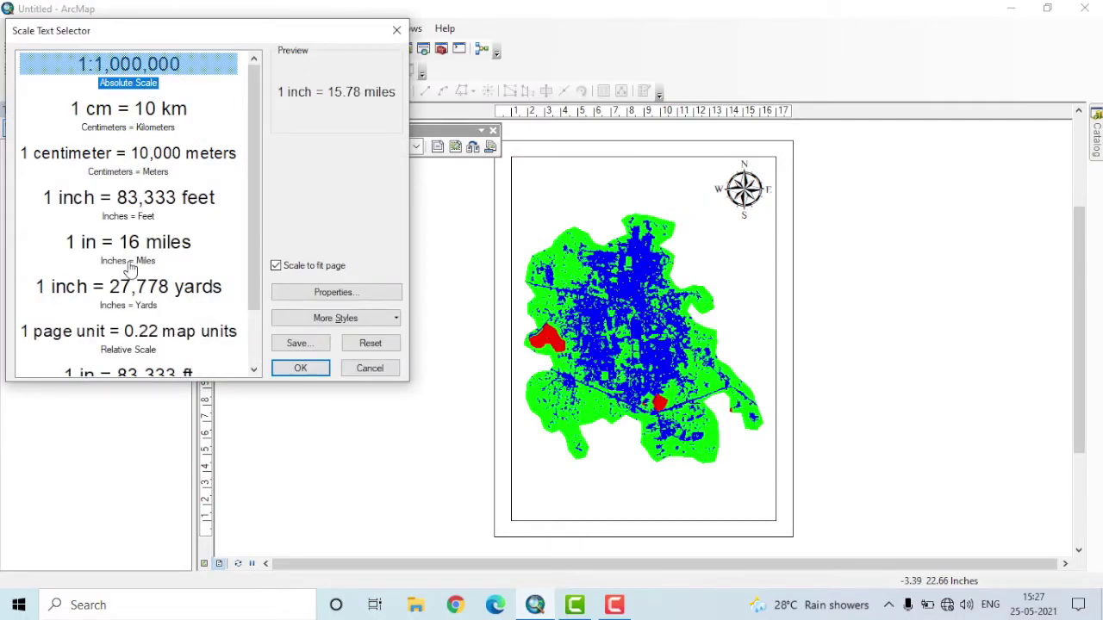
{"action": "left_click", "coordinate": [149, 250]}
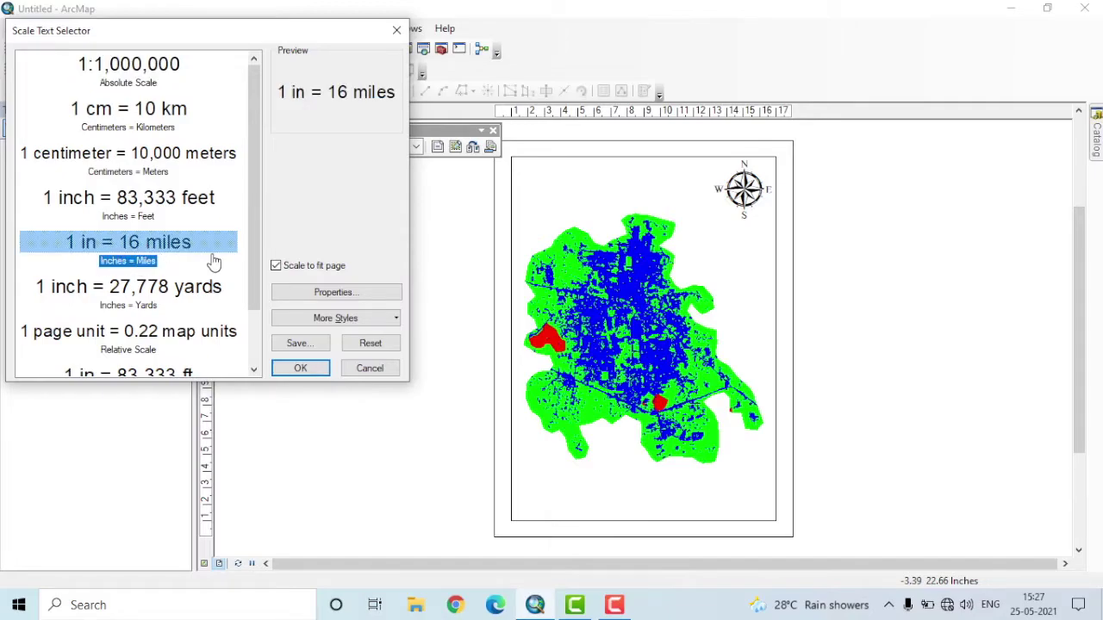
{"action": "left_click", "coordinate": [327, 294]}
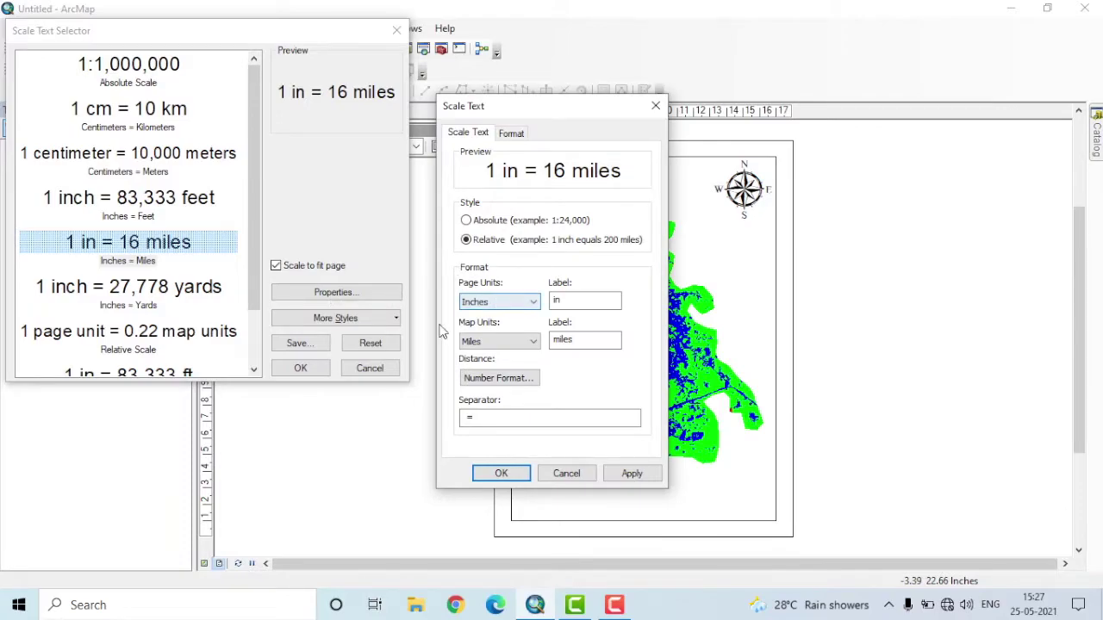
{"action": "left_click", "coordinate": [525, 305]}
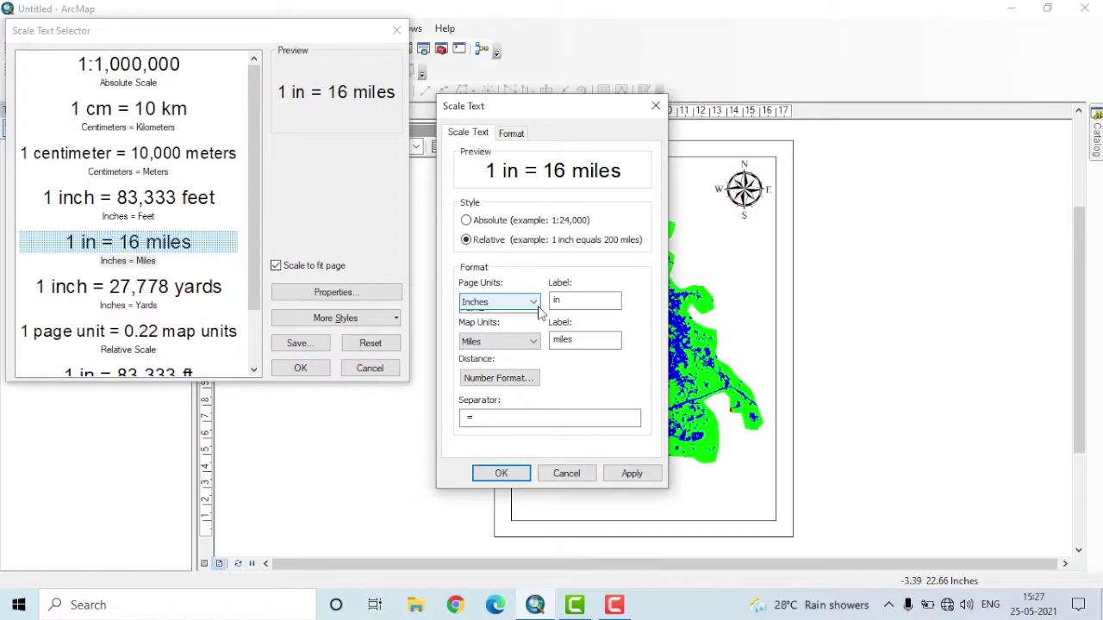
{"action": "left_click", "coordinate": [500, 317]}
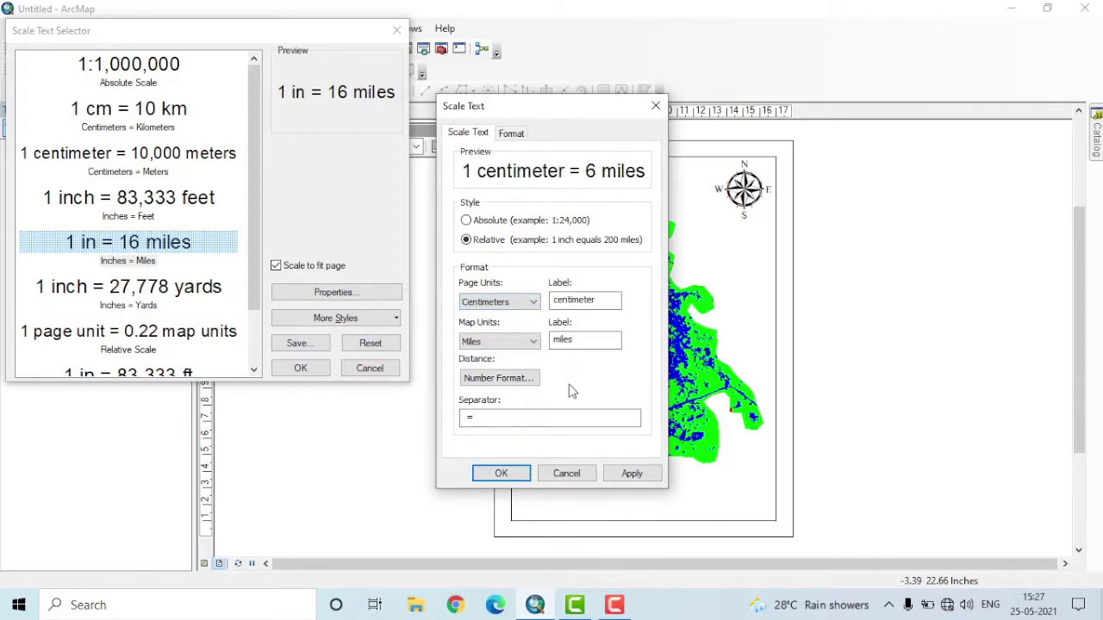
{"action": "left_click", "coordinate": [532, 341]}
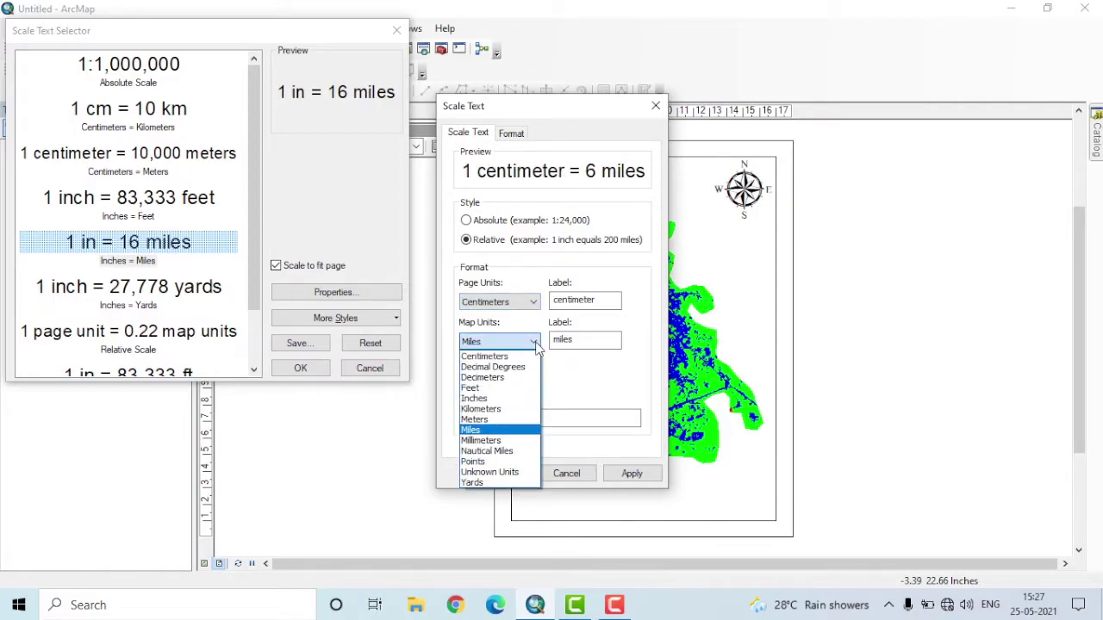
{"action": "left_click", "coordinate": [515, 409]}
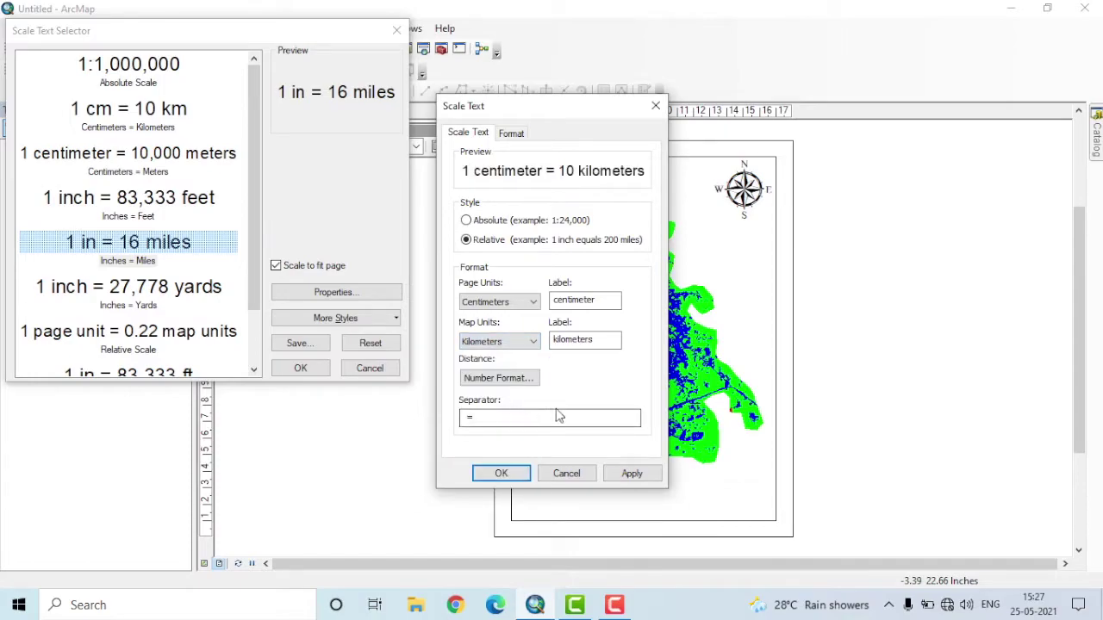
- Set the number format and equals-sign separator, then place the scale text below the north arrow
{"action": "left_click", "coordinate": [527, 384]}
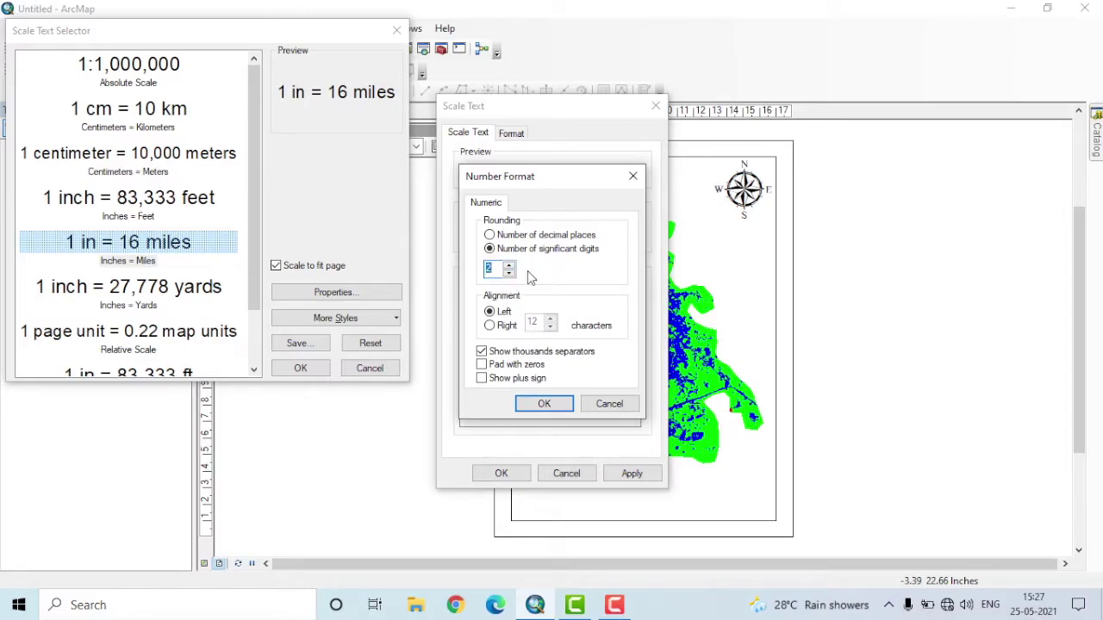
{"action": "left_click", "coordinate": [560, 405]}
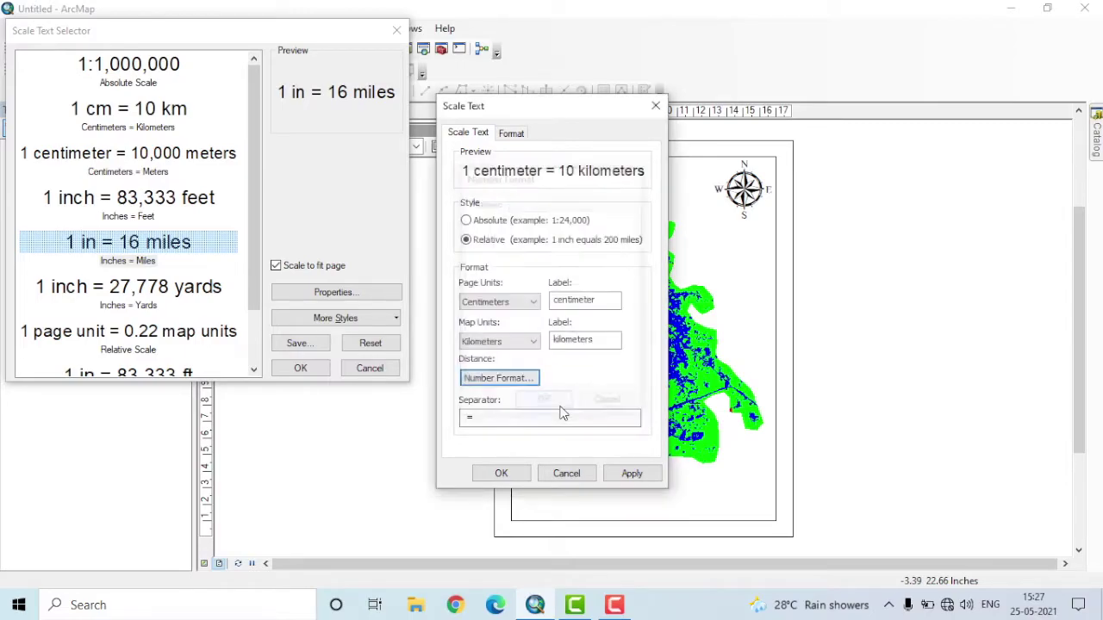
{"action": "left_click", "coordinate": [471, 423]}
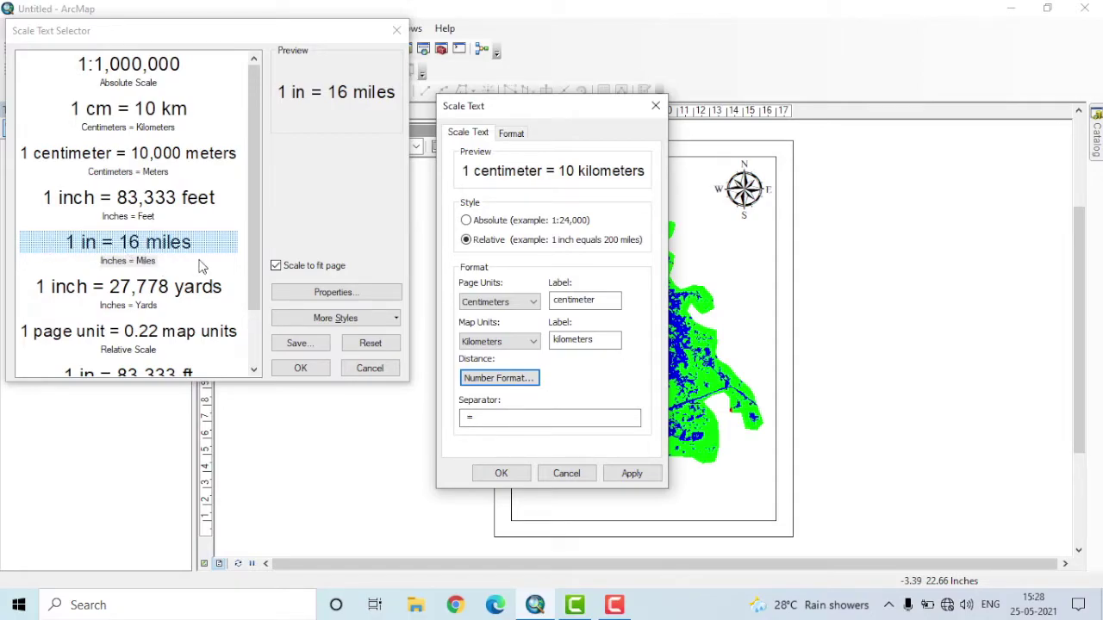
{"action": "left_click", "coordinate": [645, 475]}
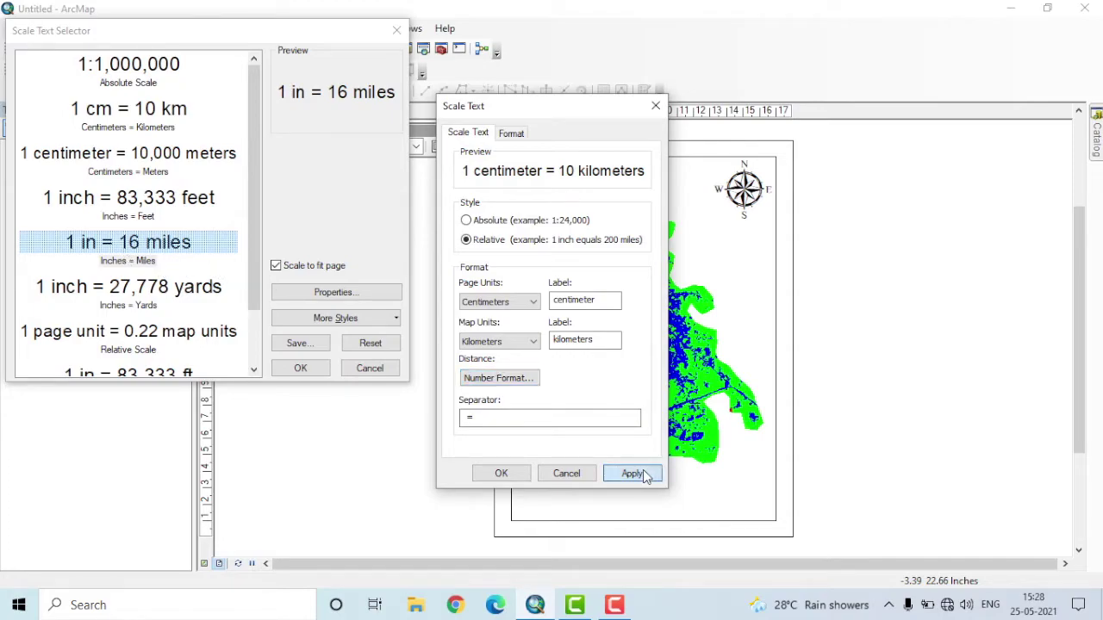
{"action": "left_click", "coordinate": [520, 474]}
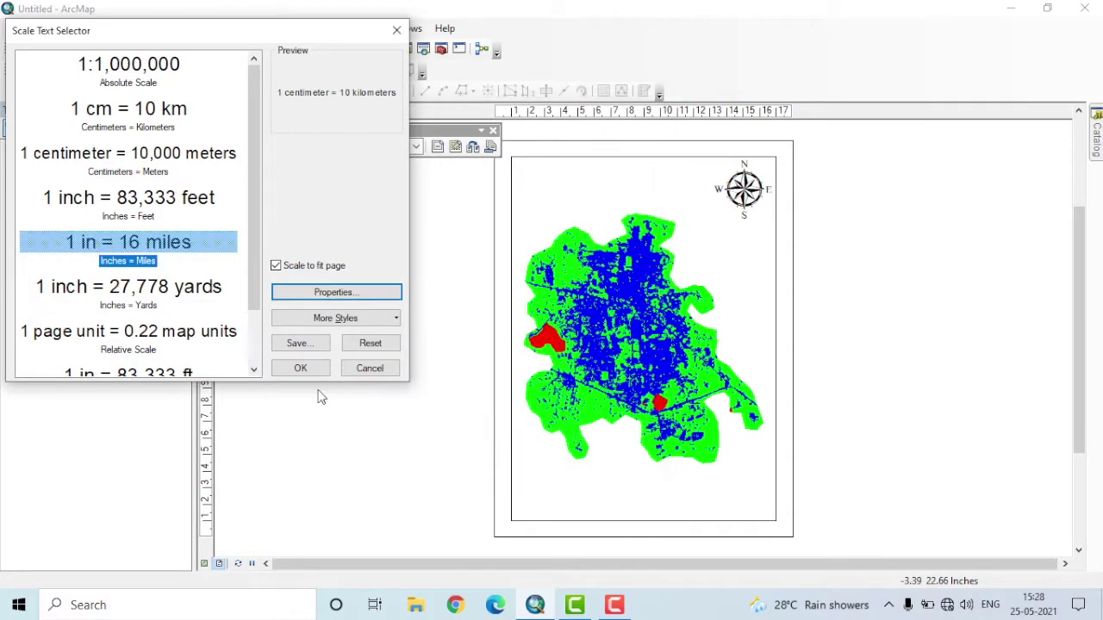
{"action": "left_click", "coordinate": [300, 368]}
{"action": "left_click_drag", "start_coordinate": [636, 346], "coordinate": [735, 242]}
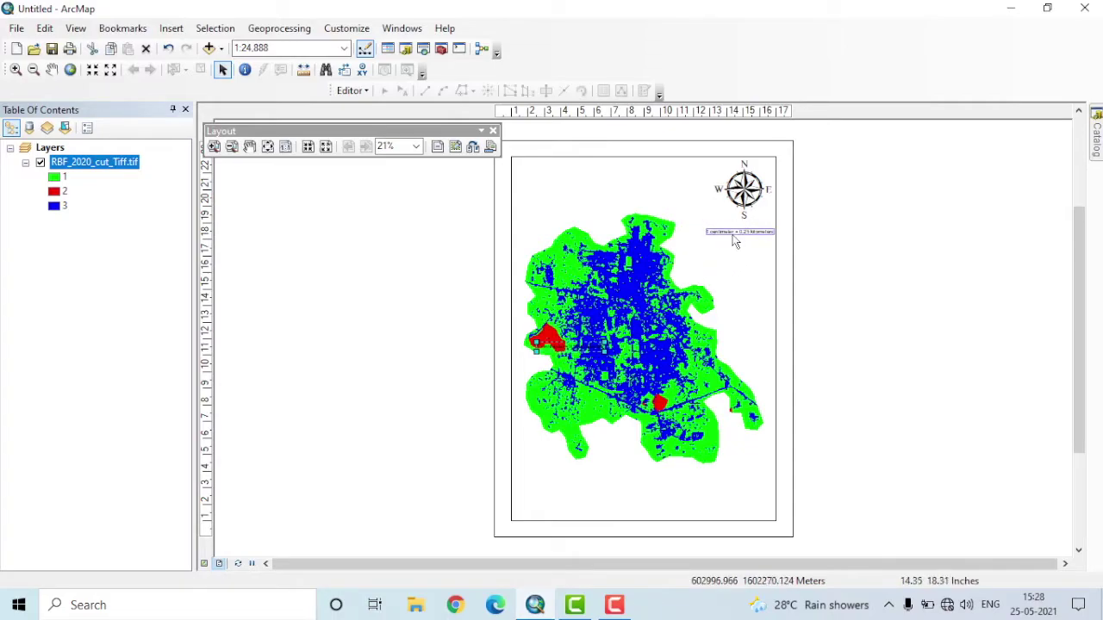
{"action": "left_click", "coordinate": [734, 271]}
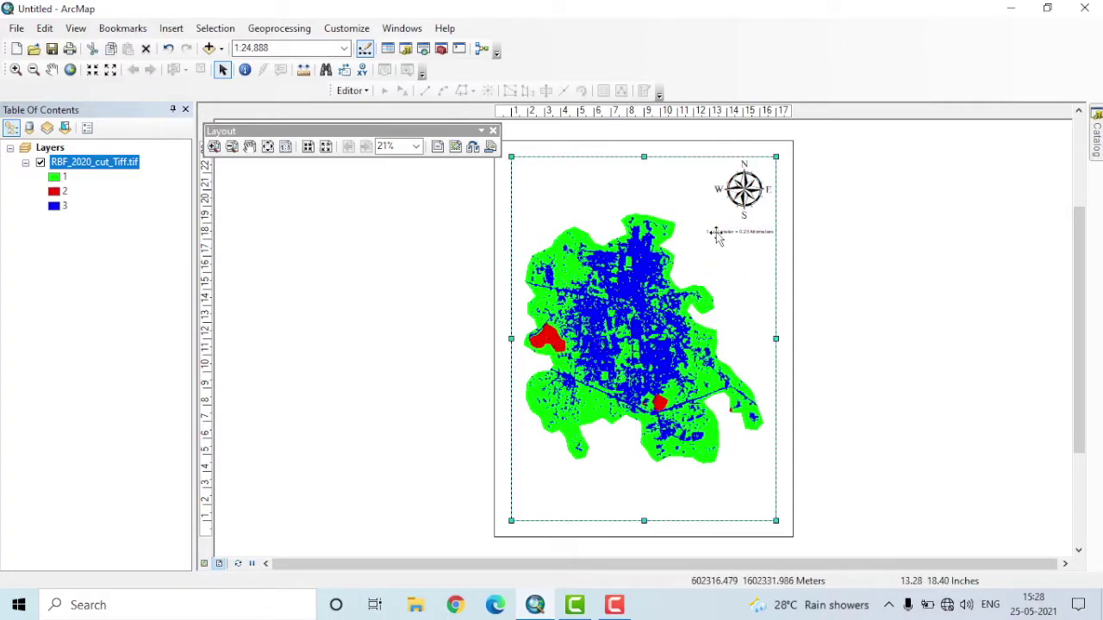
- Change the scale text unit labels to 'cm' and 'km'
{"action": "double_click", "coordinate": [755, 234]}
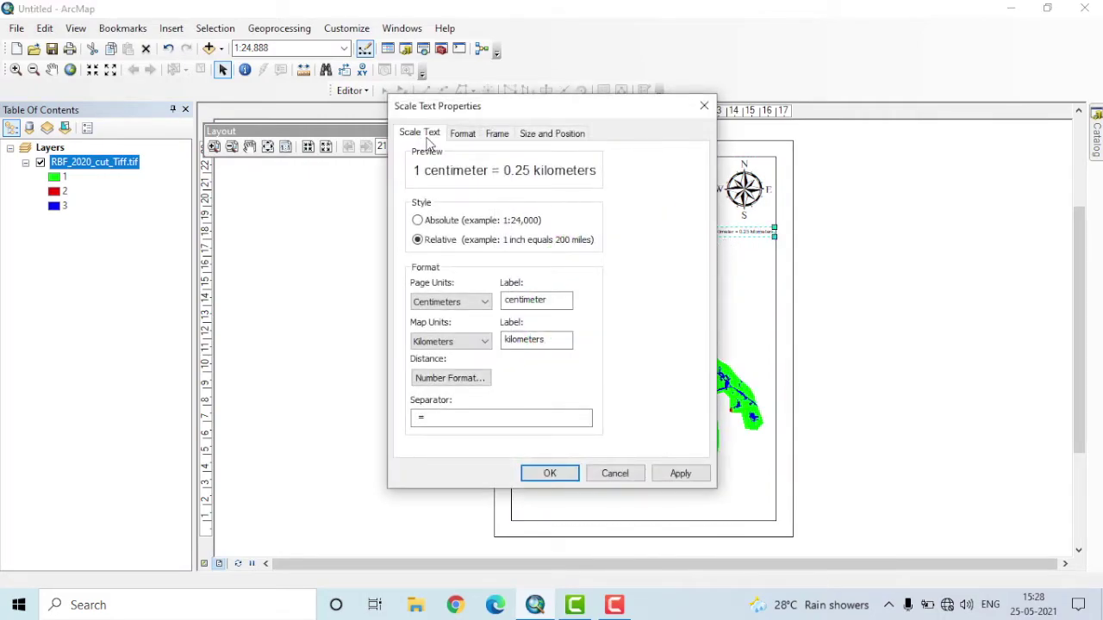
{"action": "left_click_drag", "start_coordinate": [564, 299], "coordinate": [463, 315]}
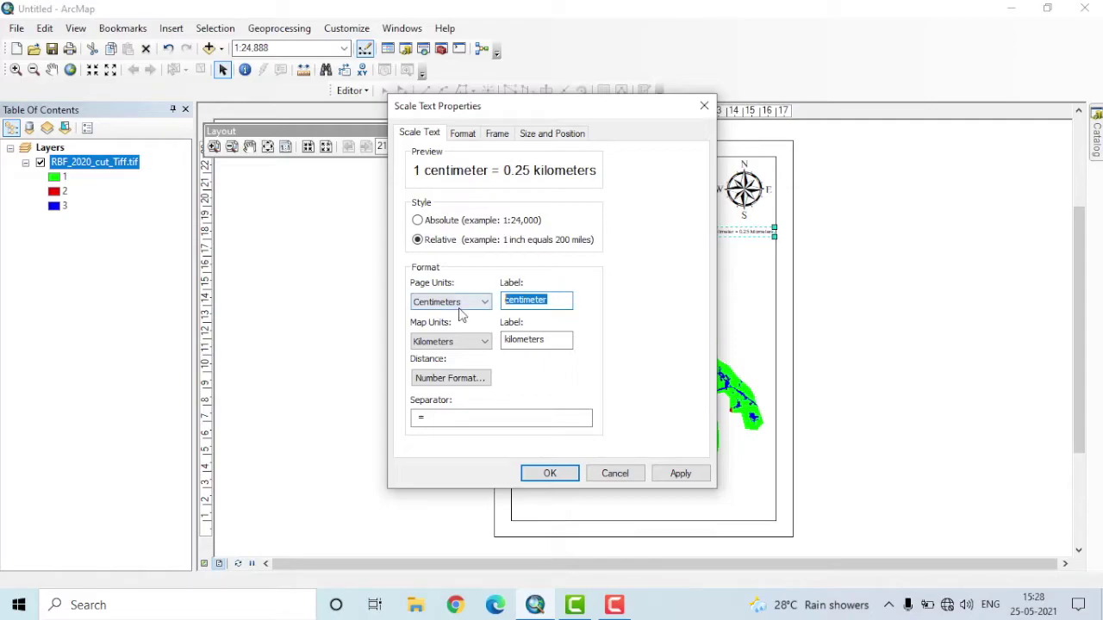
{"action": "type", "text": "cm"}
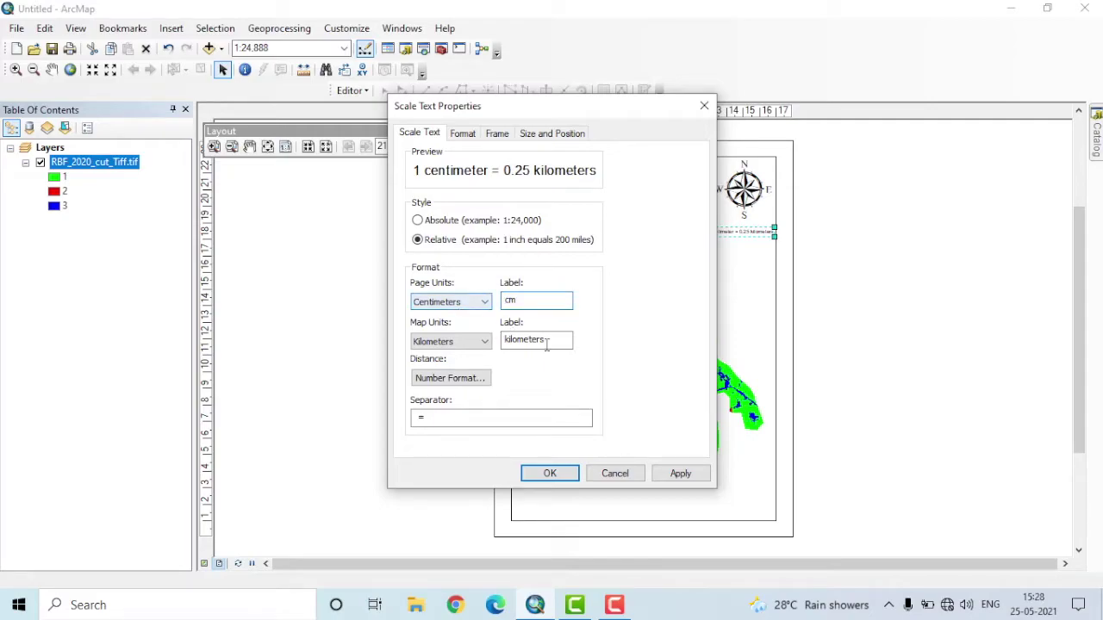
{"action": "left_click_drag", "start_coordinate": [566, 340], "coordinate": [437, 366]}
{"action": "type", "text": "km"}
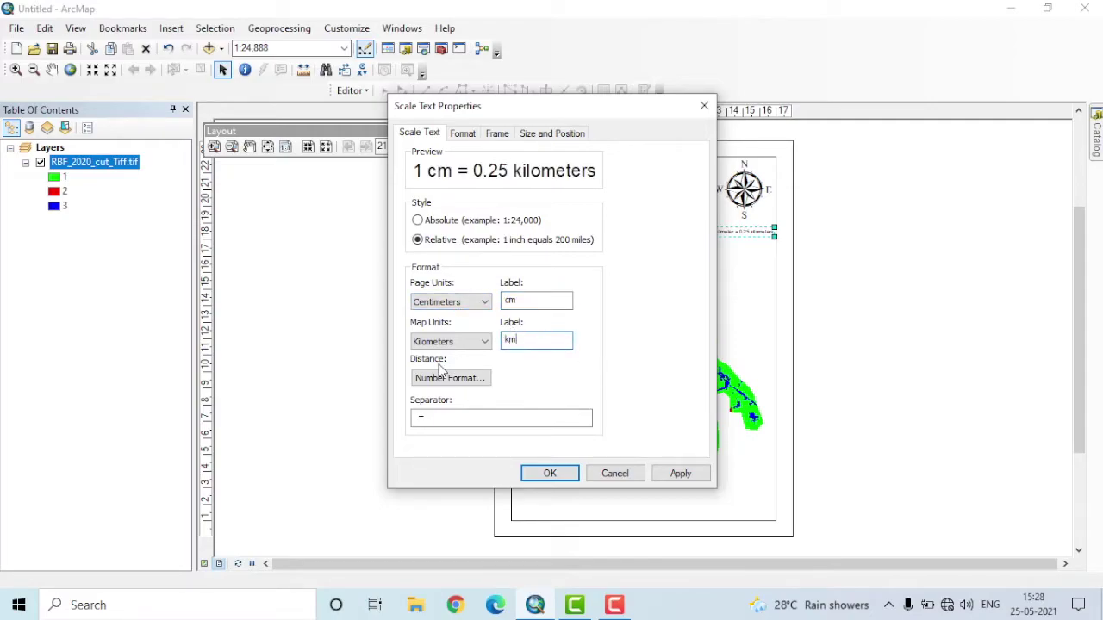
- Set the scale text font size to 36 points
{"action": "left_click", "coordinate": [466, 134]}
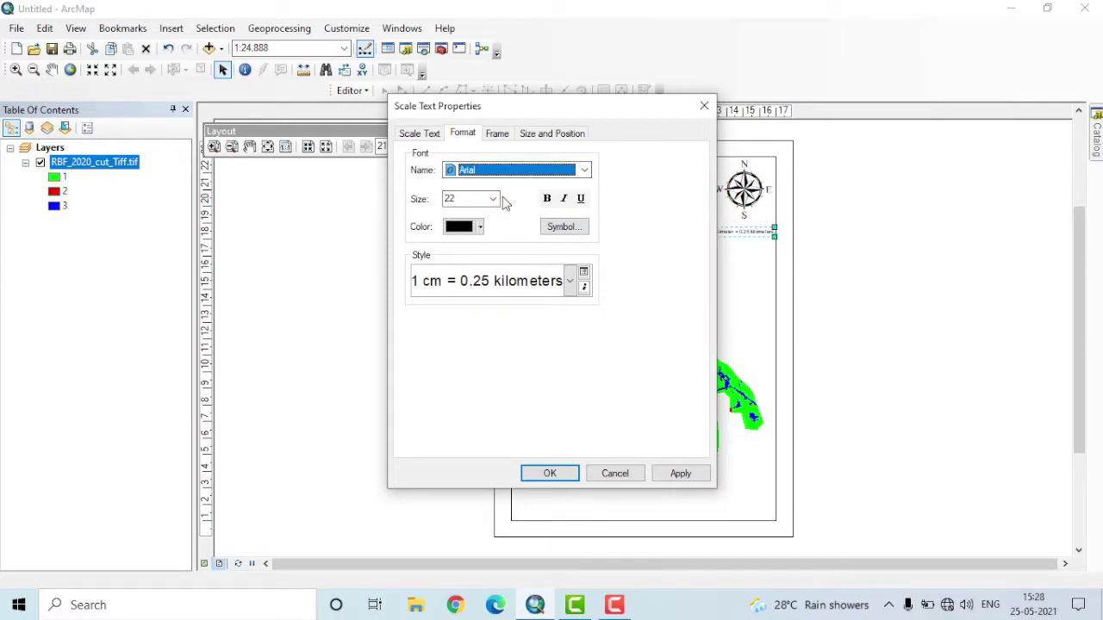
{"action": "left_click", "coordinate": [493, 199]}
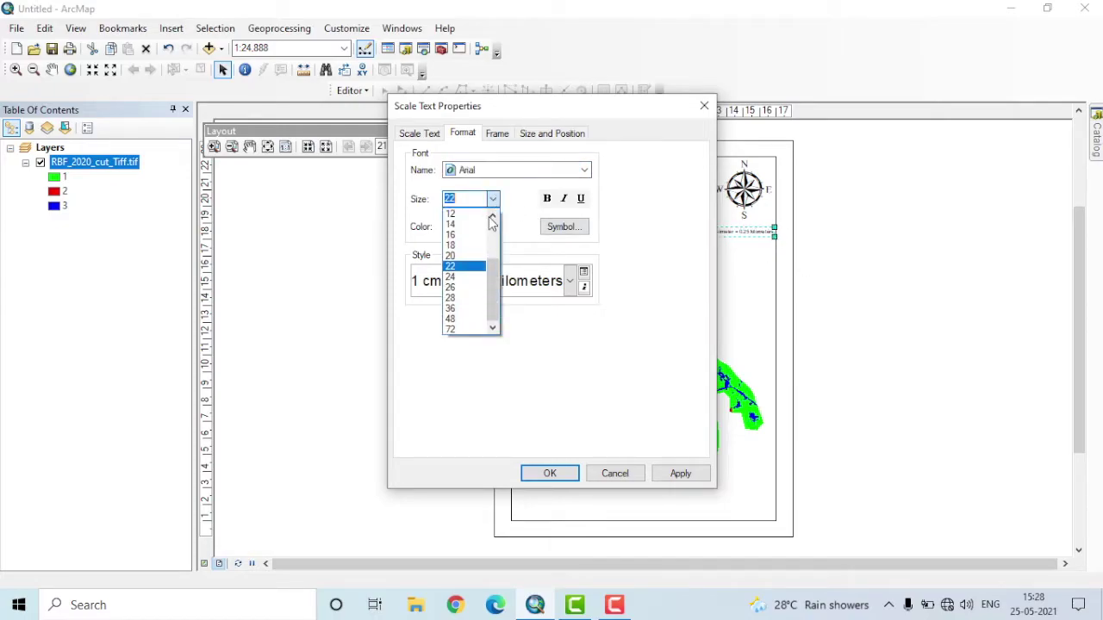
{"action": "left_click", "coordinate": [465, 319]}
{"action": "left_click", "coordinate": [686, 475]}
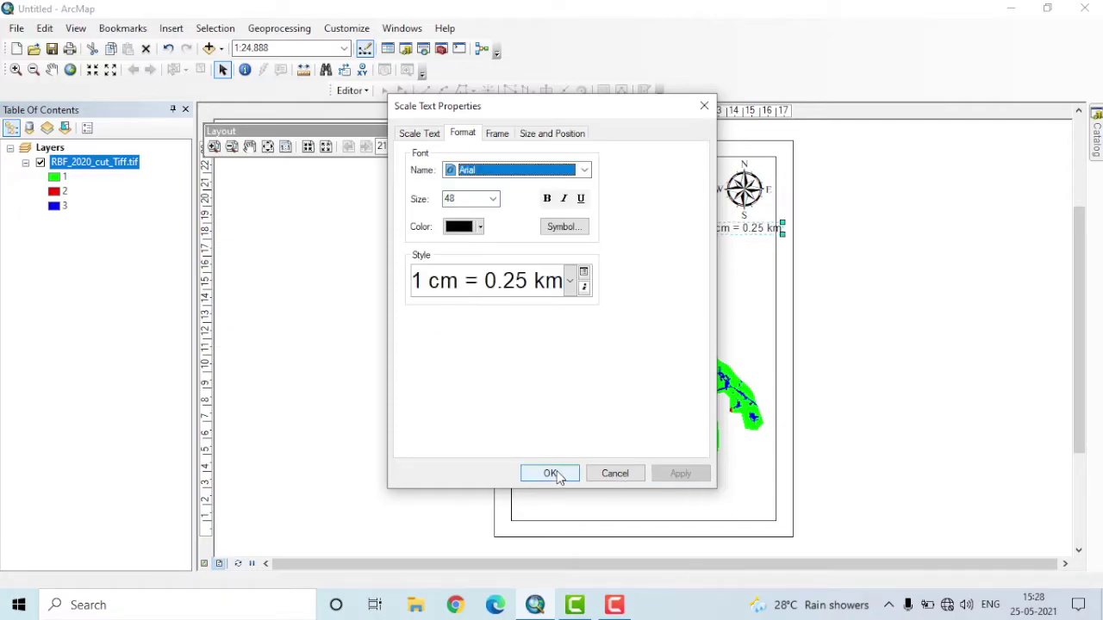
{"action": "left_click_drag", "start_coordinate": [627, 106], "coordinate": [505, 136]}
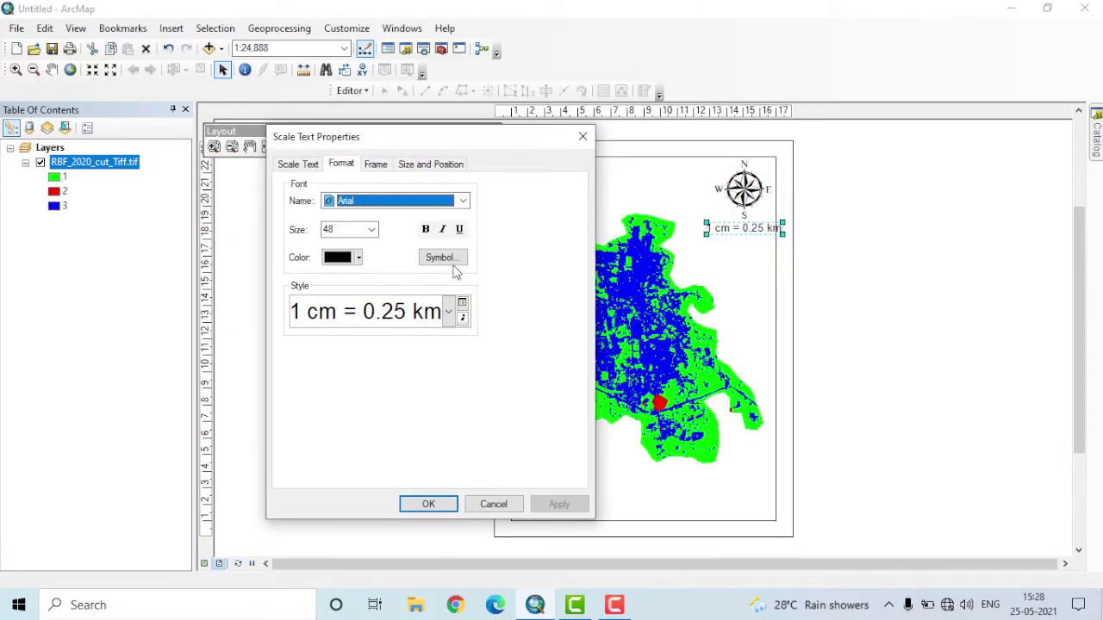
{"action": "left_click", "coordinate": [371, 229]}
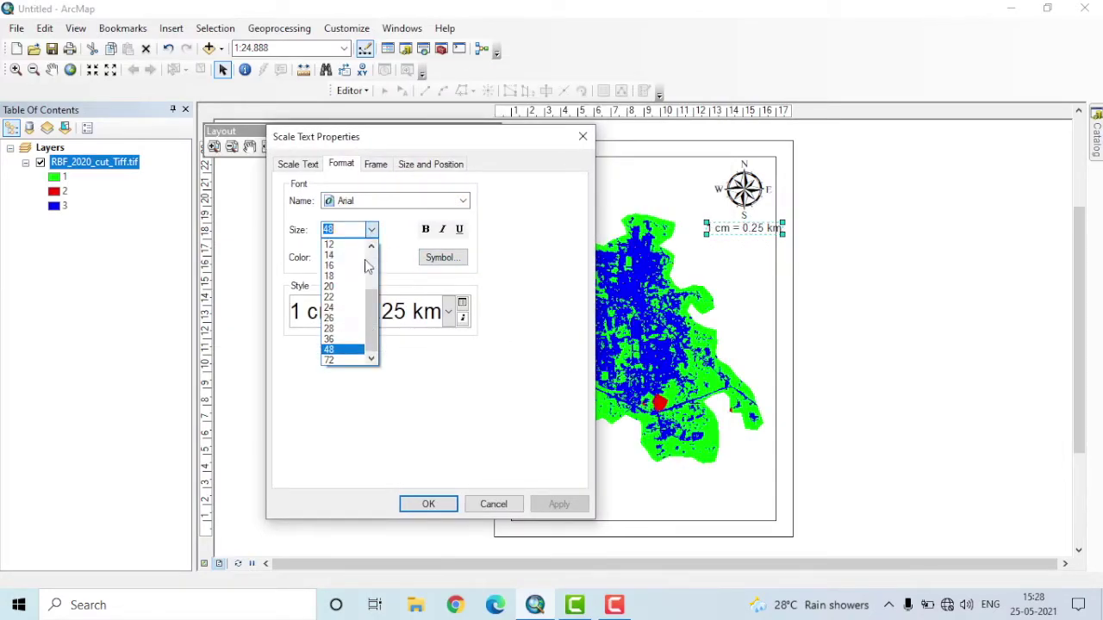
{"action": "left_click", "coordinate": [344, 340]}
{"action": "left_click", "coordinate": [561, 506]}
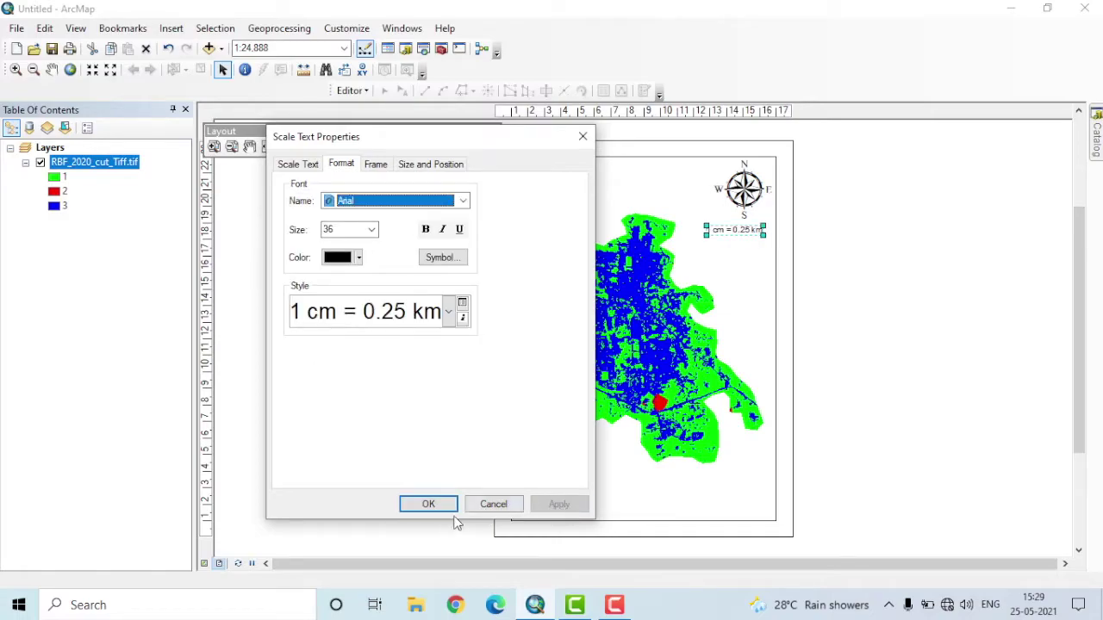
{"action": "left_click", "coordinate": [429, 504]}
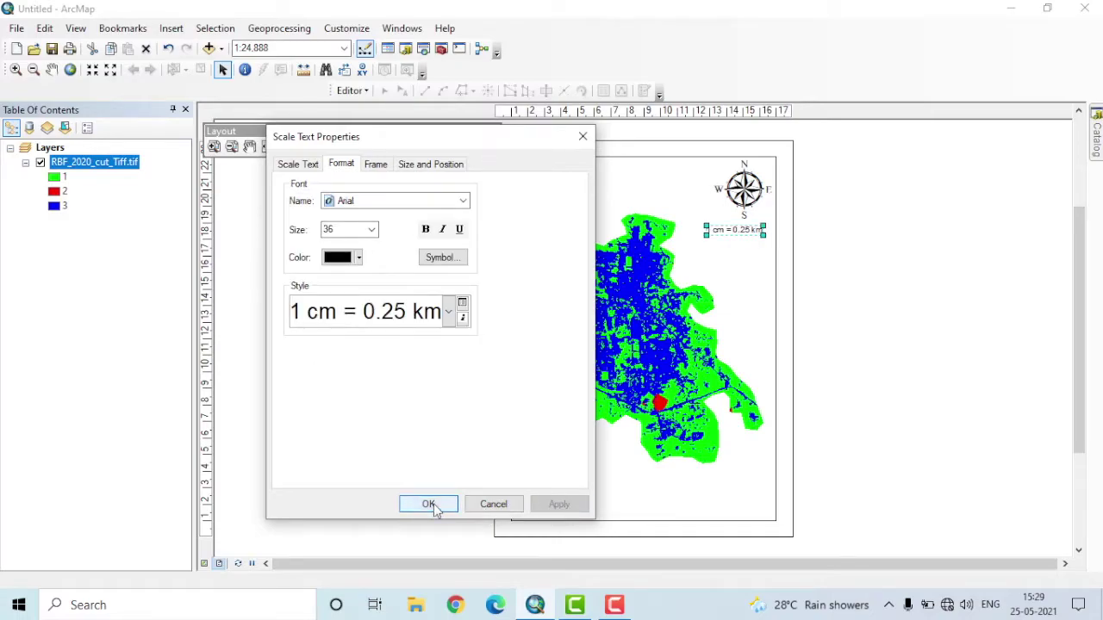
{"action": "left_click", "coordinate": [737, 233]}
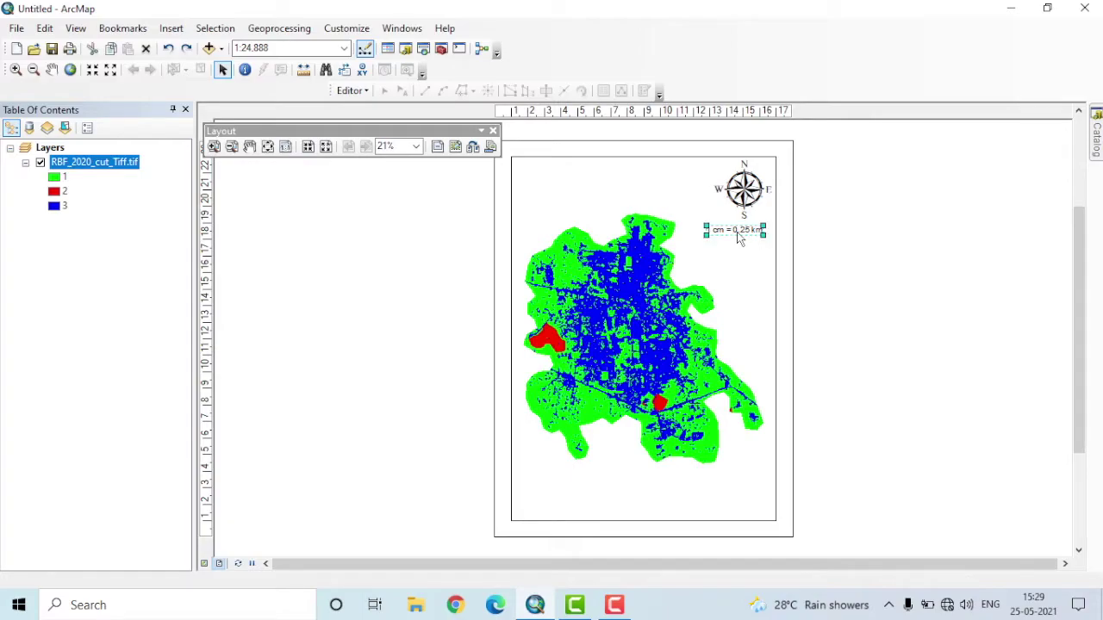
{"action": "left_click", "coordinate": [856, 251]}
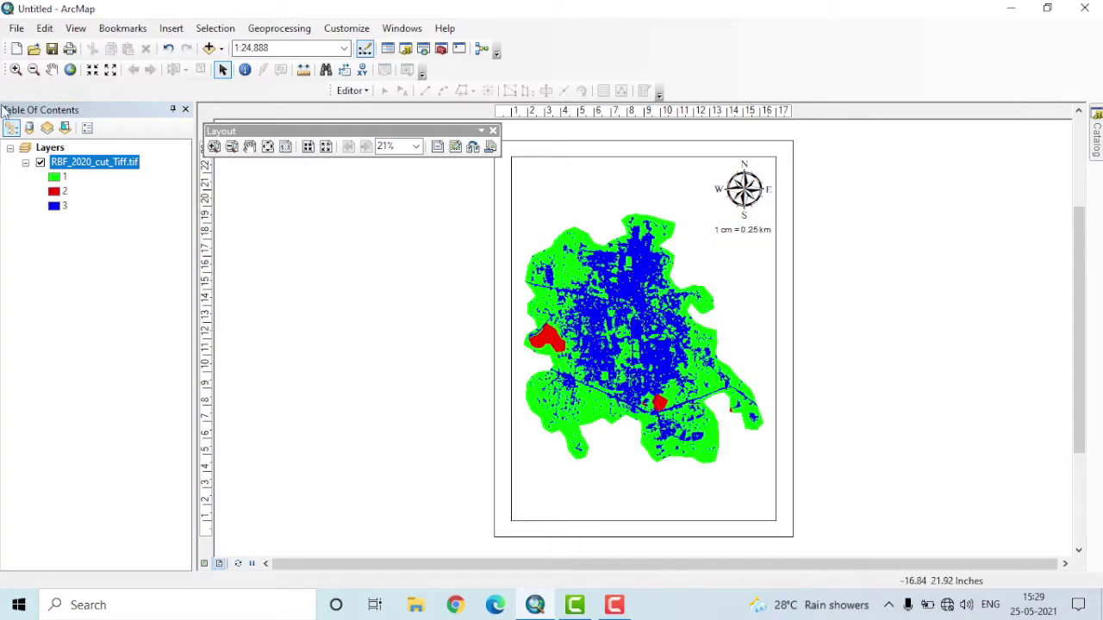
{"action": "left_click", "coordinate": [171, 28]}
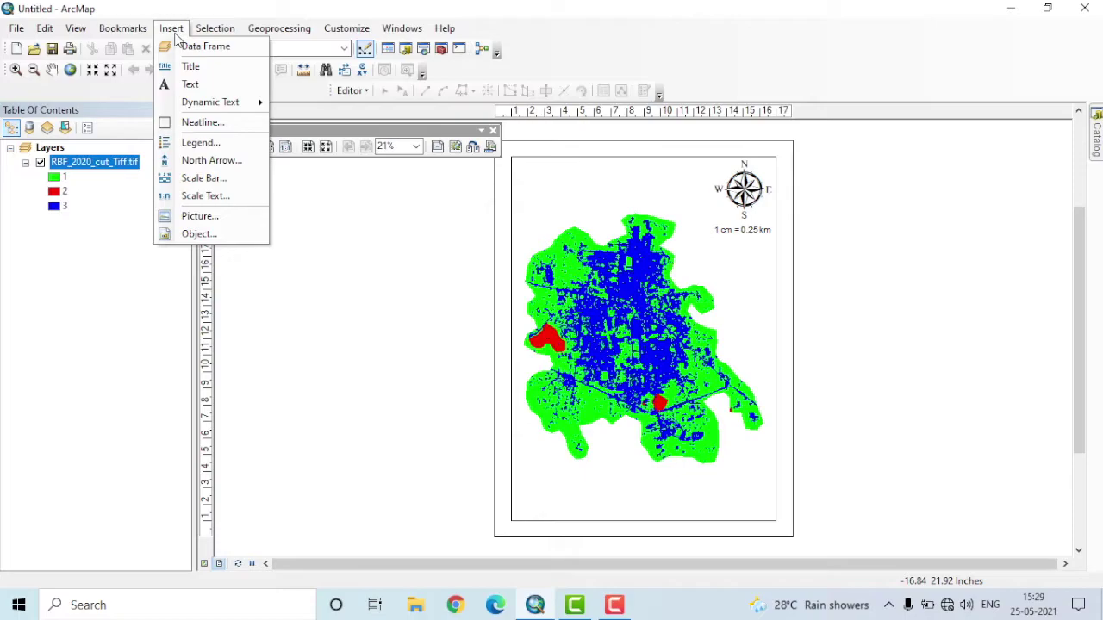
- Add an Alternating Scale Bar 1 in kilometers at the page's bottom-left corner
{"action": "left_click", "coordinate": [203, 178]}
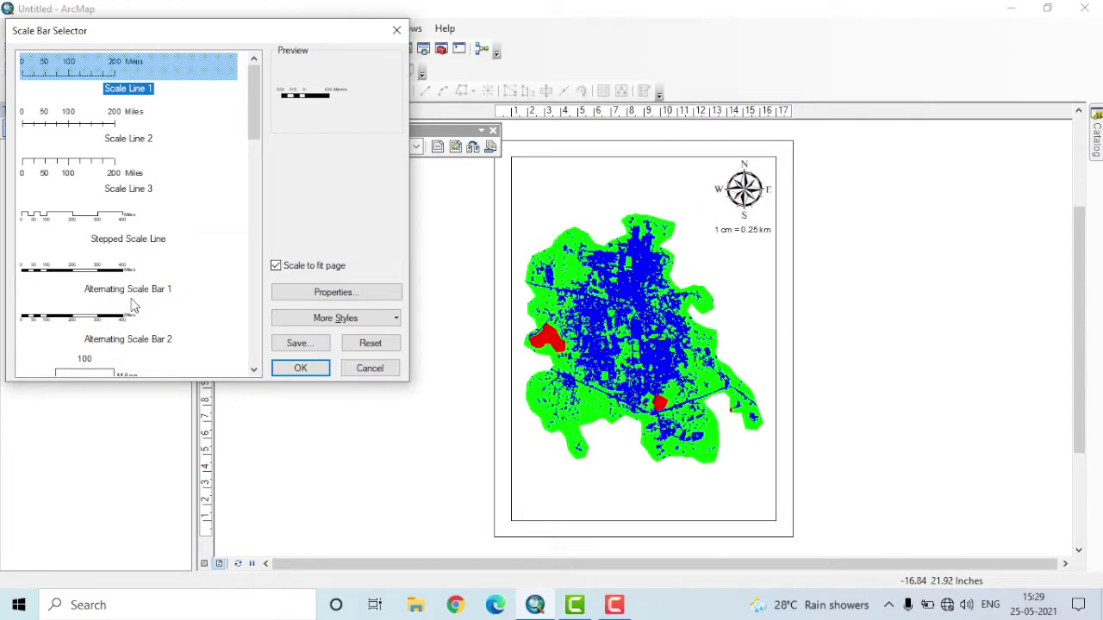
{"action": "left_click", "coordinate": [110, 272]}
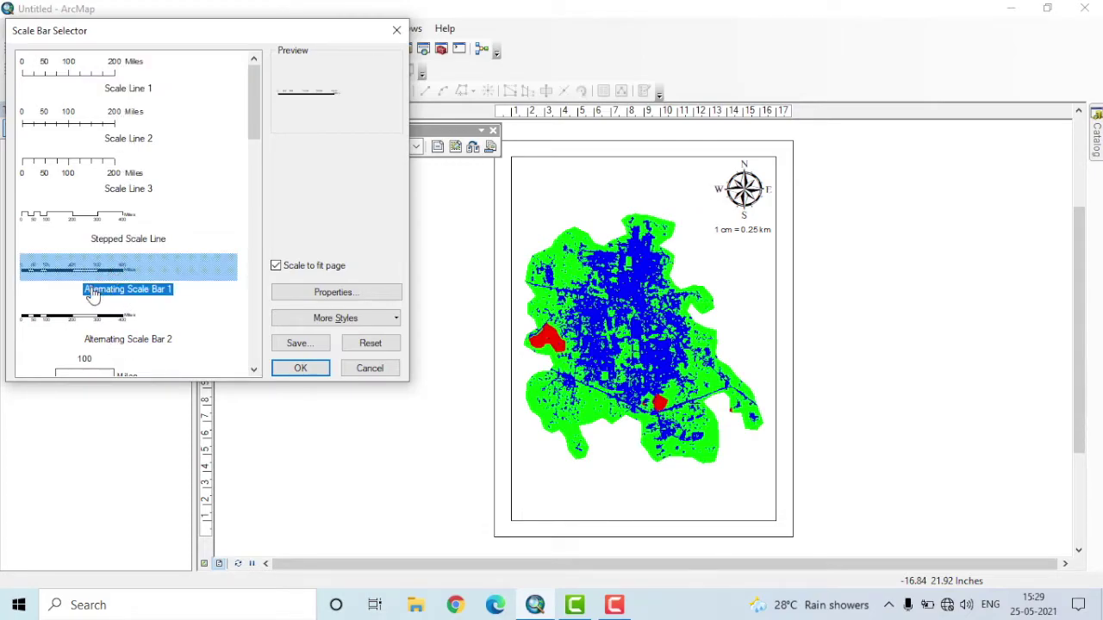
{"action": "left_click", "coordinate": [316, 293]}
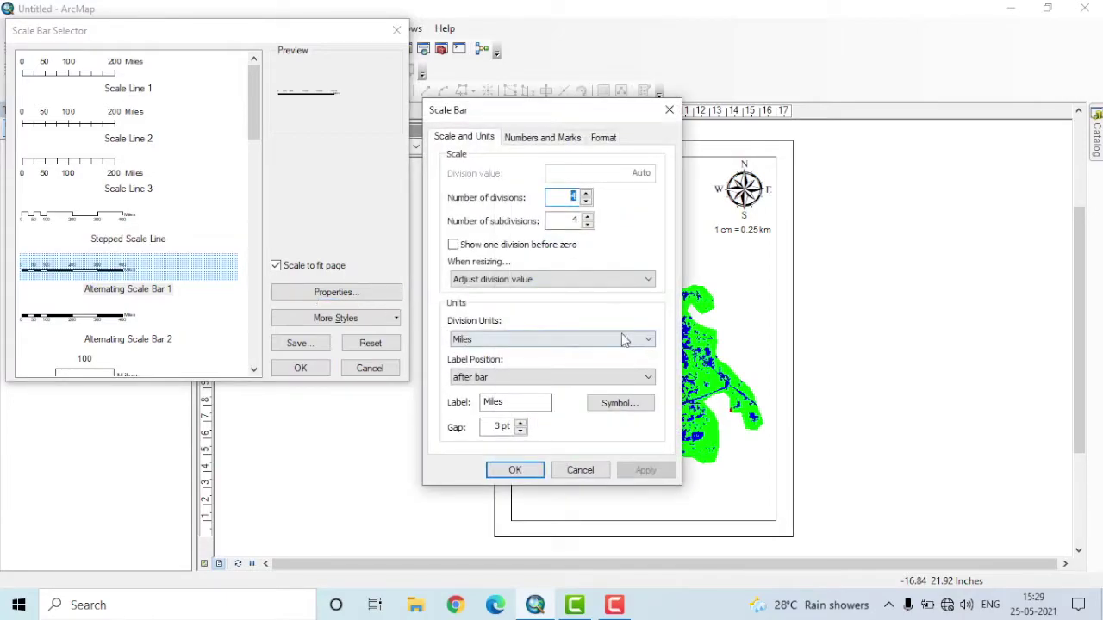
{"action": "left_click", "coordinate": [481, 341]}
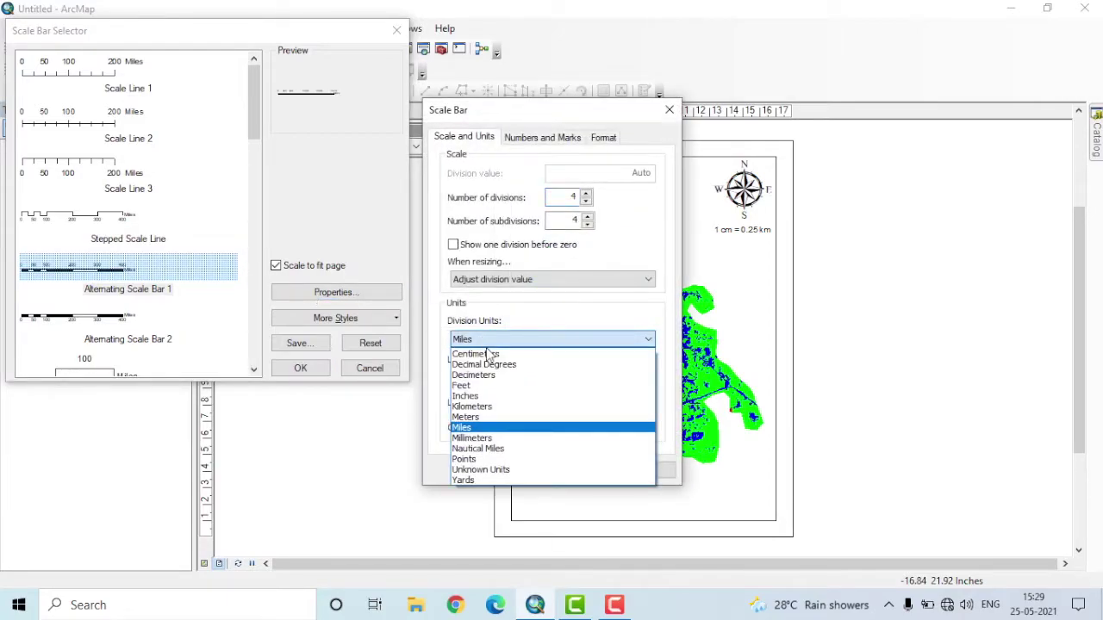
{"action": "left_click", "coordinate": [488, 408]}
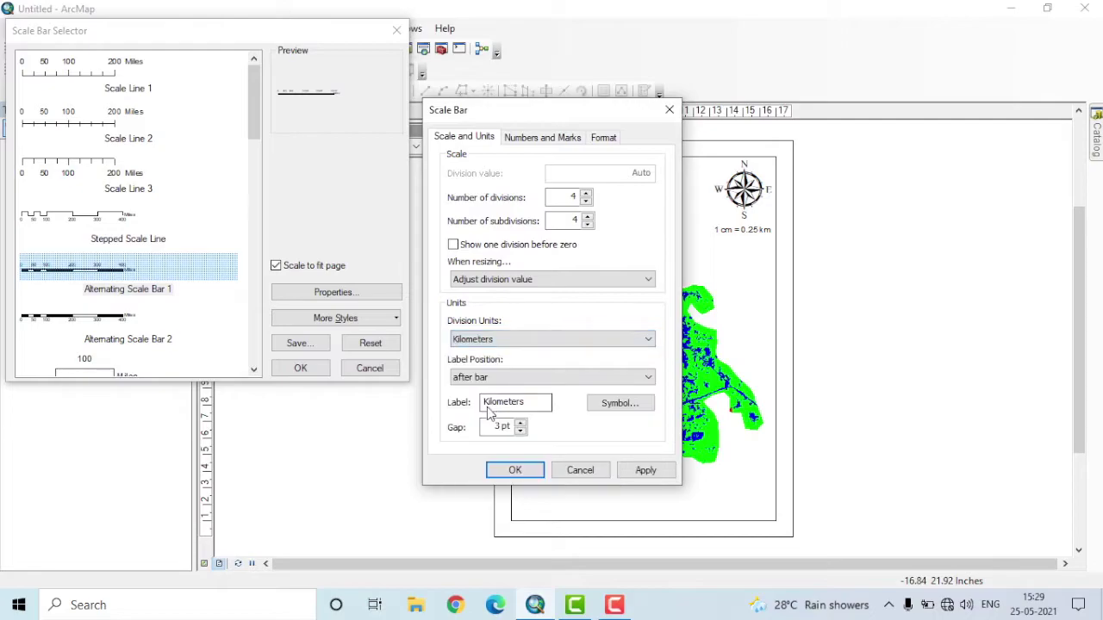
{"action": "left_click", "coordinate": [536, 473]}
{"action": "left_click", "coordinate": [314, 370]}
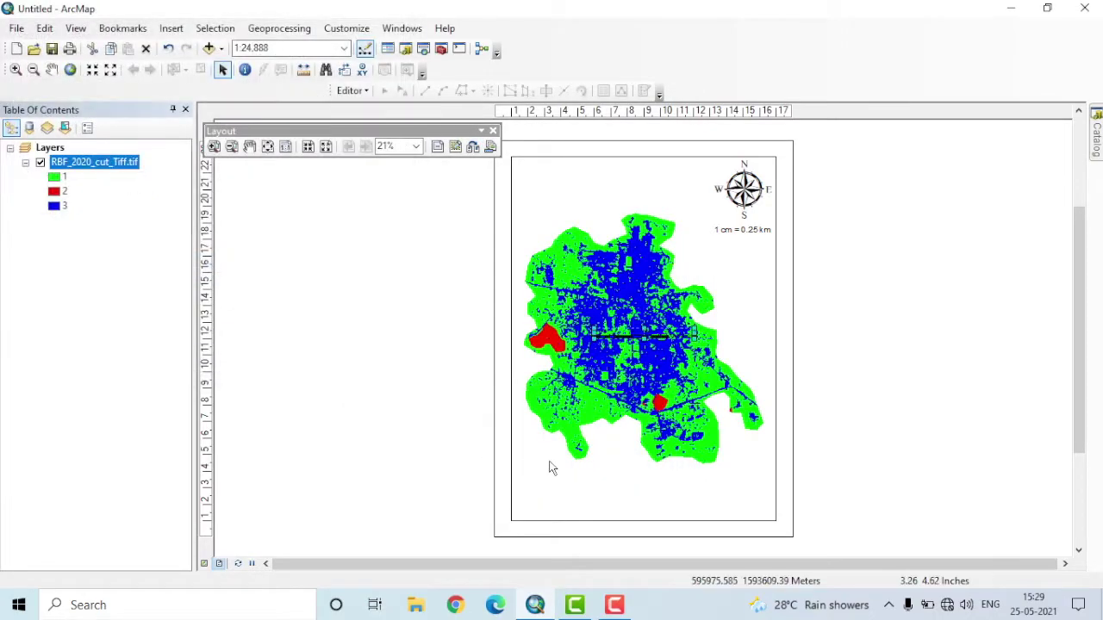
{"action": "left_click_drag", "start_coordinate": [622, 339], "coordinate": [549, 515]}
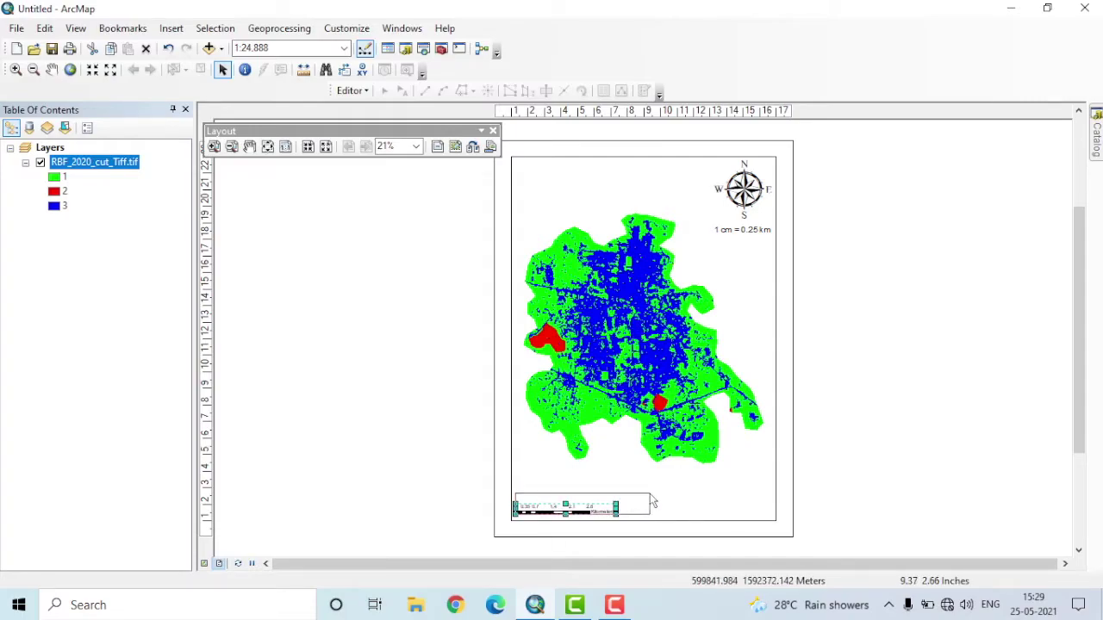
{"action": "left_click", "coordinate": [172, 27]}
{"action": "left_click", "coordinate": [172, 28]}
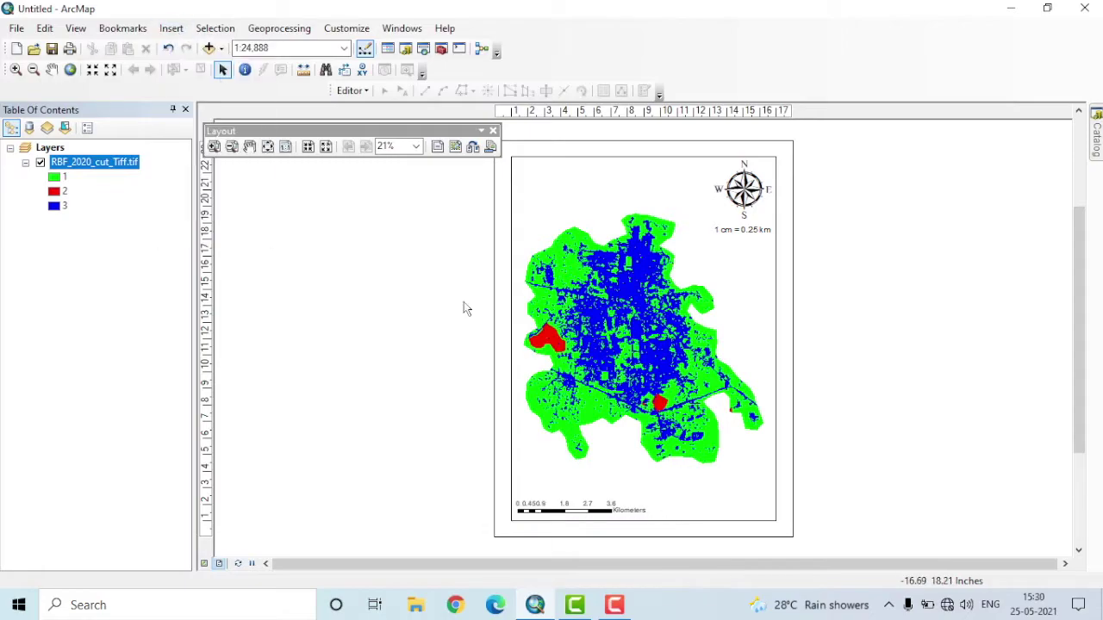
- Insert the title 'SVM Classified Map' and move it toward the top-left of the page
{"action": "left_click", "coordinate": [164, 30]}
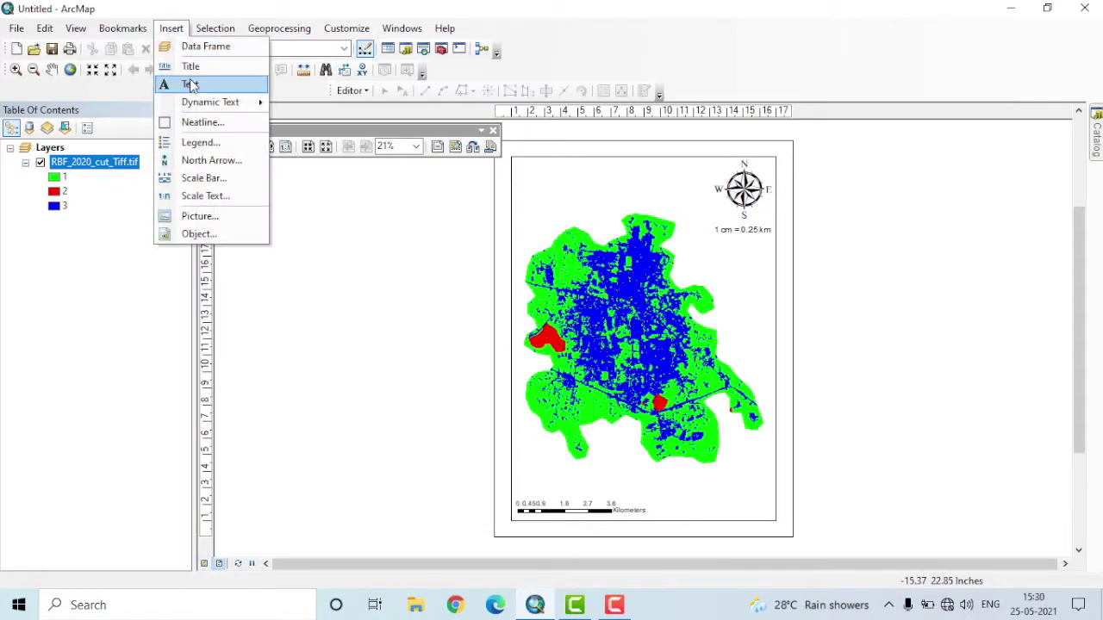
{"action": "left_click", "coordinate": [195, 71]}
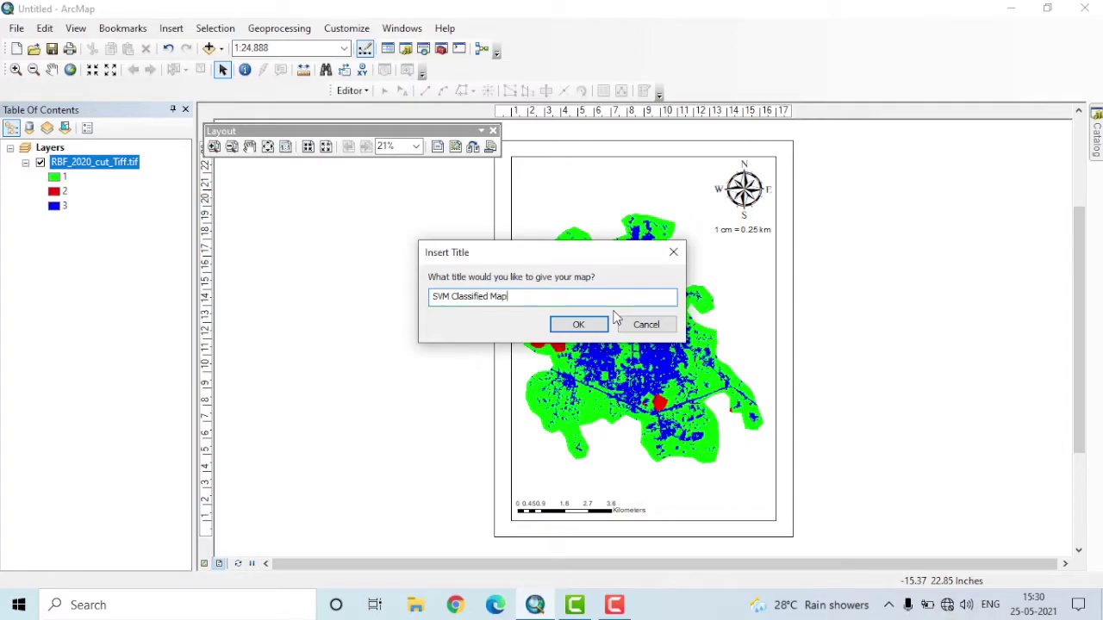
{"action": "key", "text": "Return"}
{"action": "left_click_drag", "start_coordinate": [651, 179], "coordinate": [558, 181]}
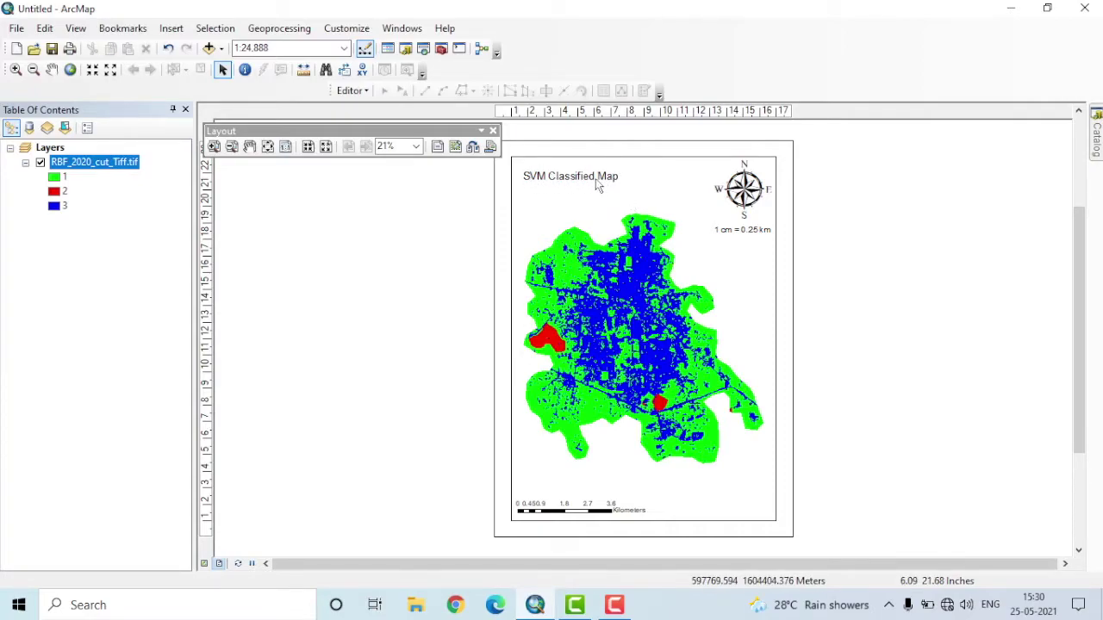
- Convert the title to a graphic and make its text symbol bold
{"action": "right_click", "coordinate": [595, 178]}
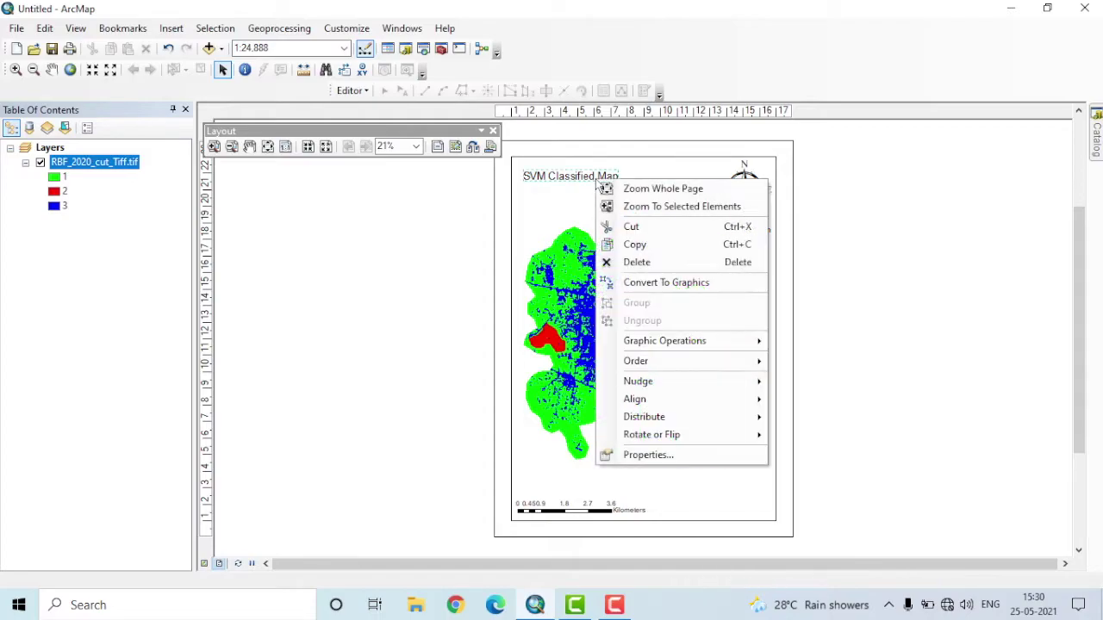
{"action": "left_click", "coordinate": [668, 284]}
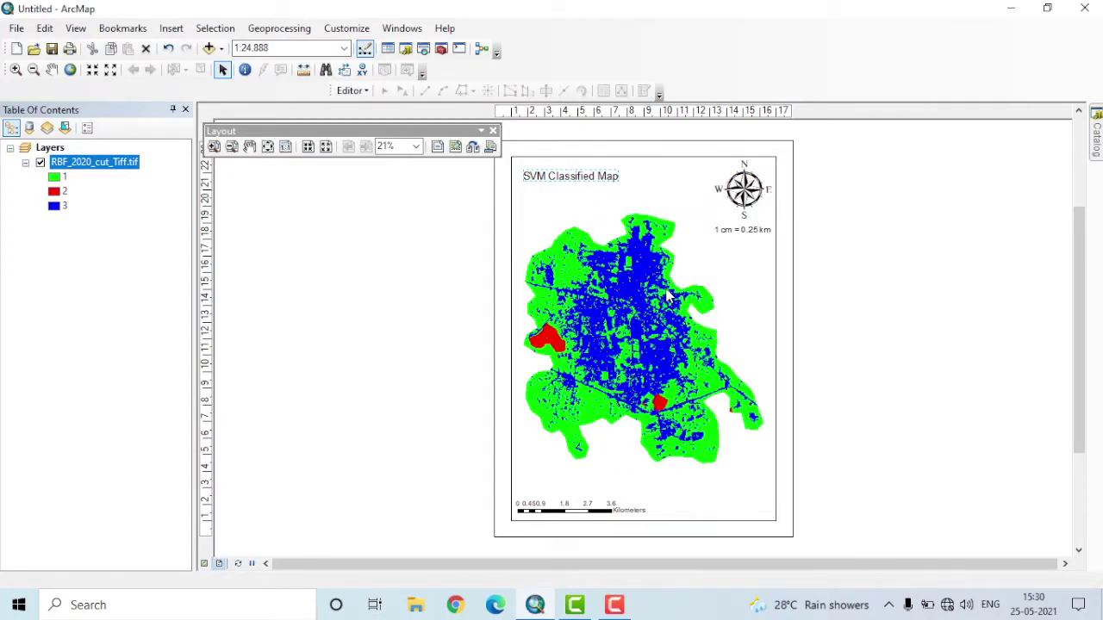
{"action": "double_click", "coordinate": [599, 177]}
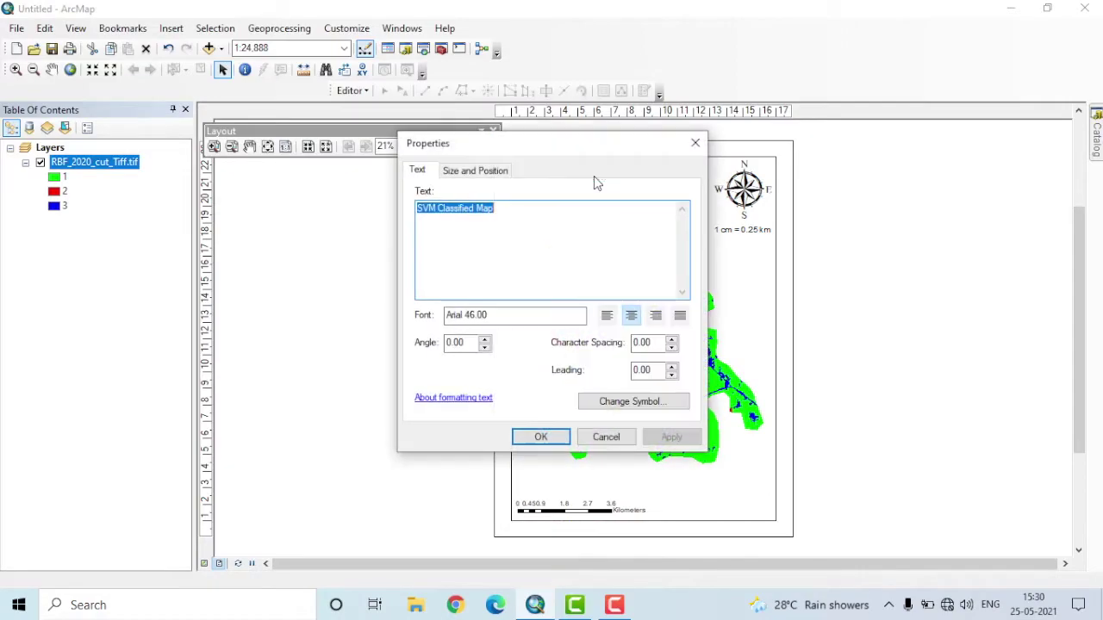
{"action": "left_click", "coordinate": [508, 235]}
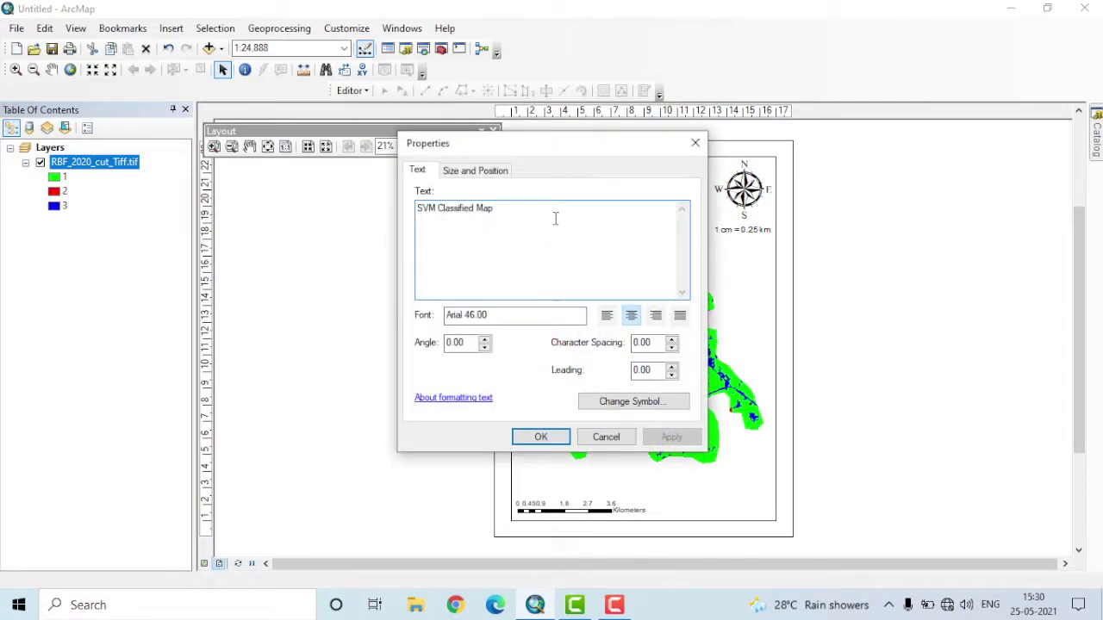
{"action": "left_click", "coordinate": [492, 170]}
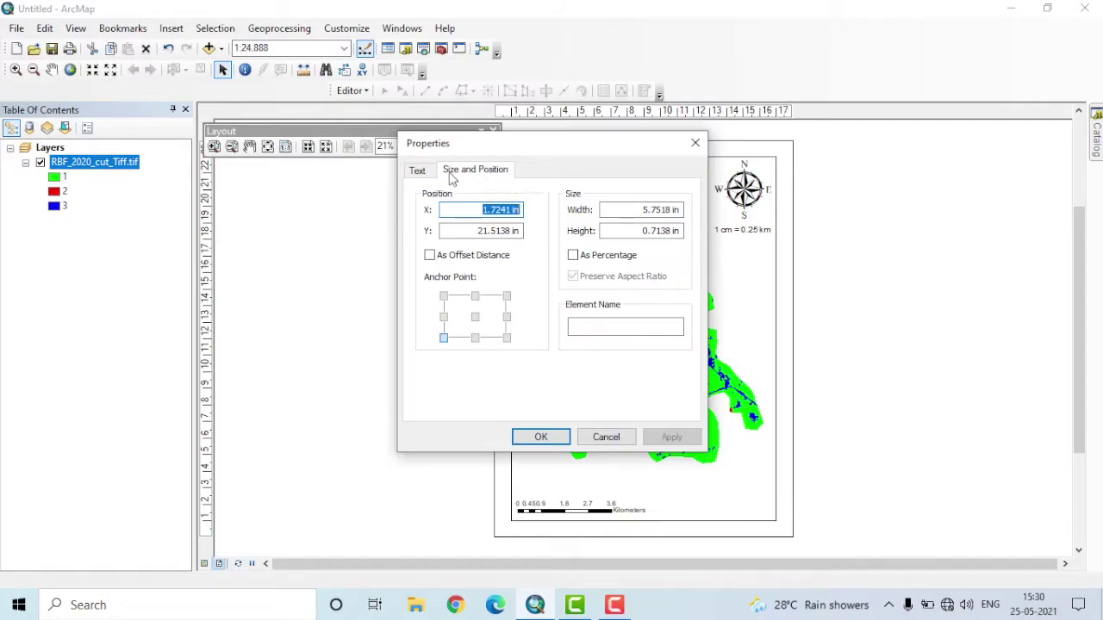
{"action": "left_click", "coordinate": [420, 172]}
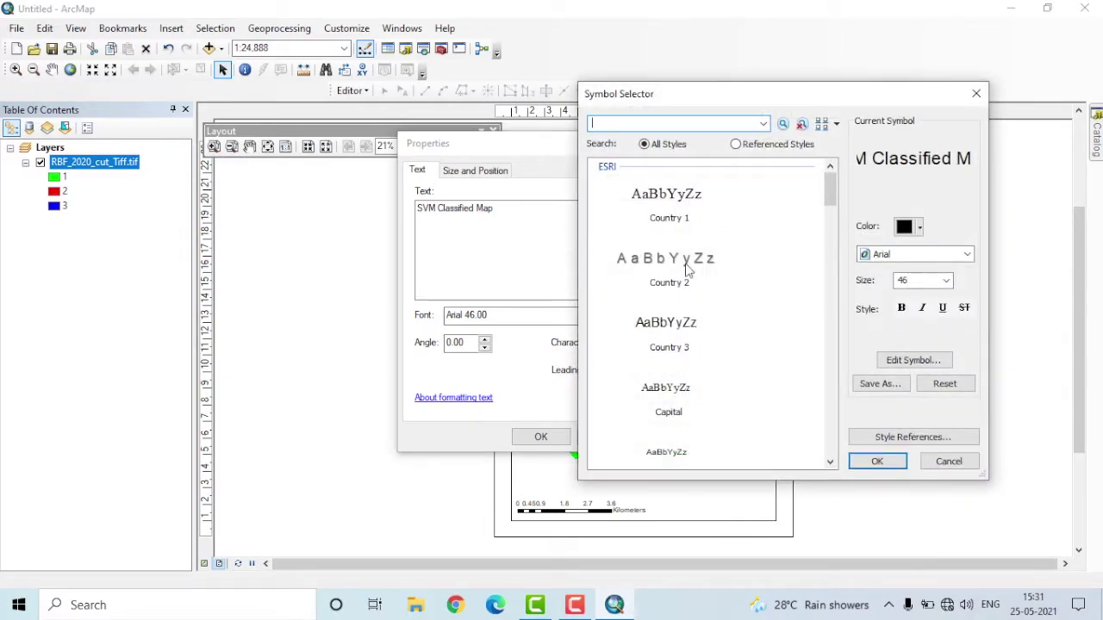
{"action": "left_click", "coordinate": [902, 308]}
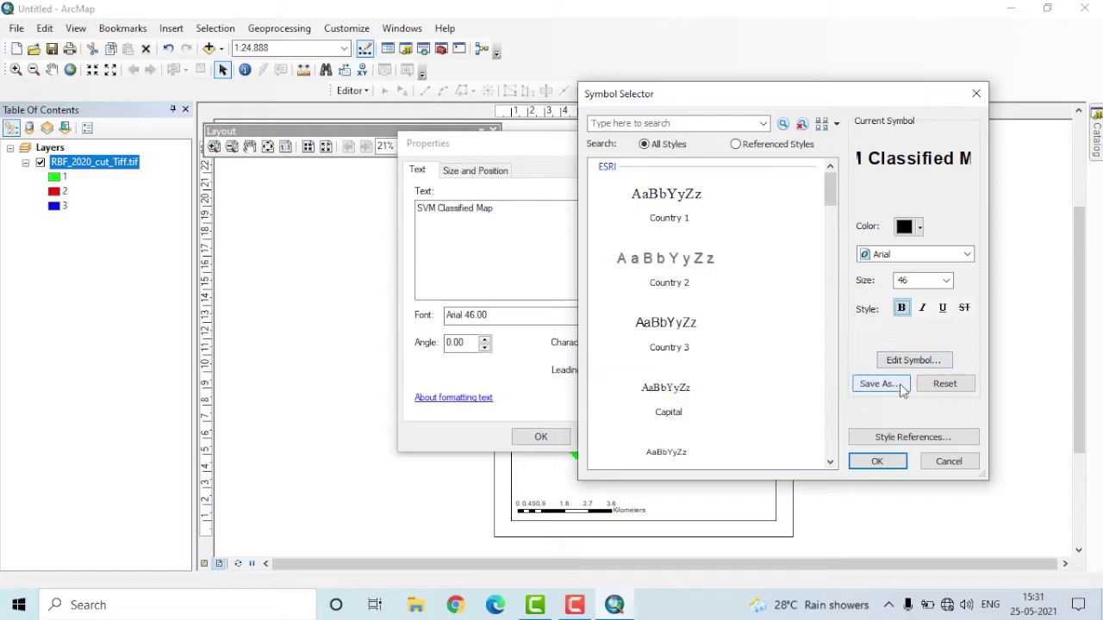
{"action": "left_click", "coordinate": [879, 461]}
{"action": "left_click", "coordinate": [673, 439]}
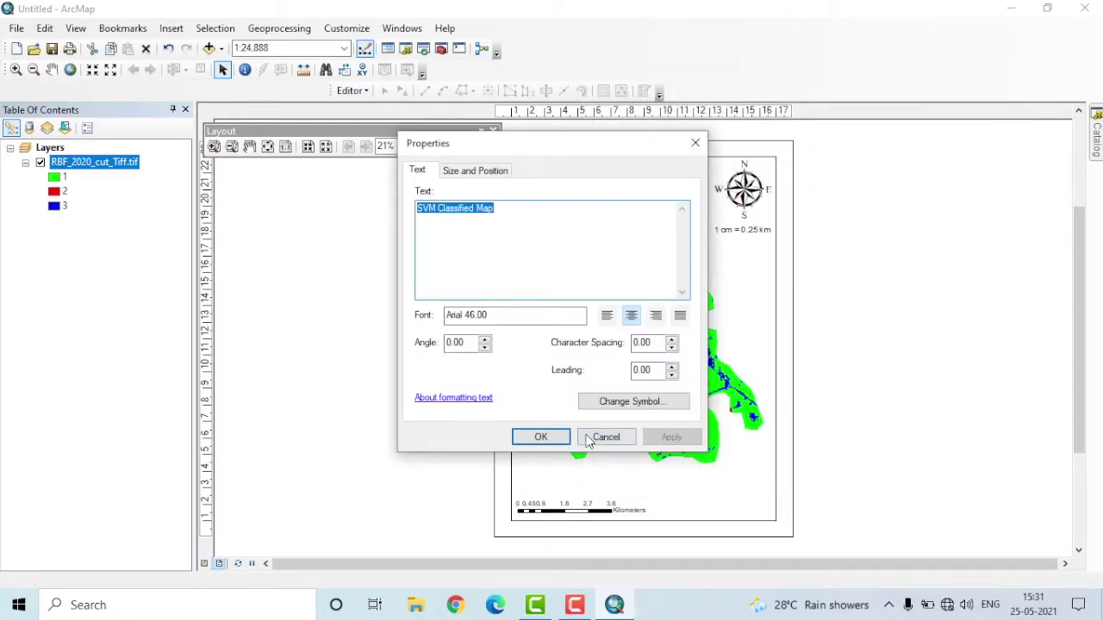
{"action": "left_click", "coordinate": [541, 437]}
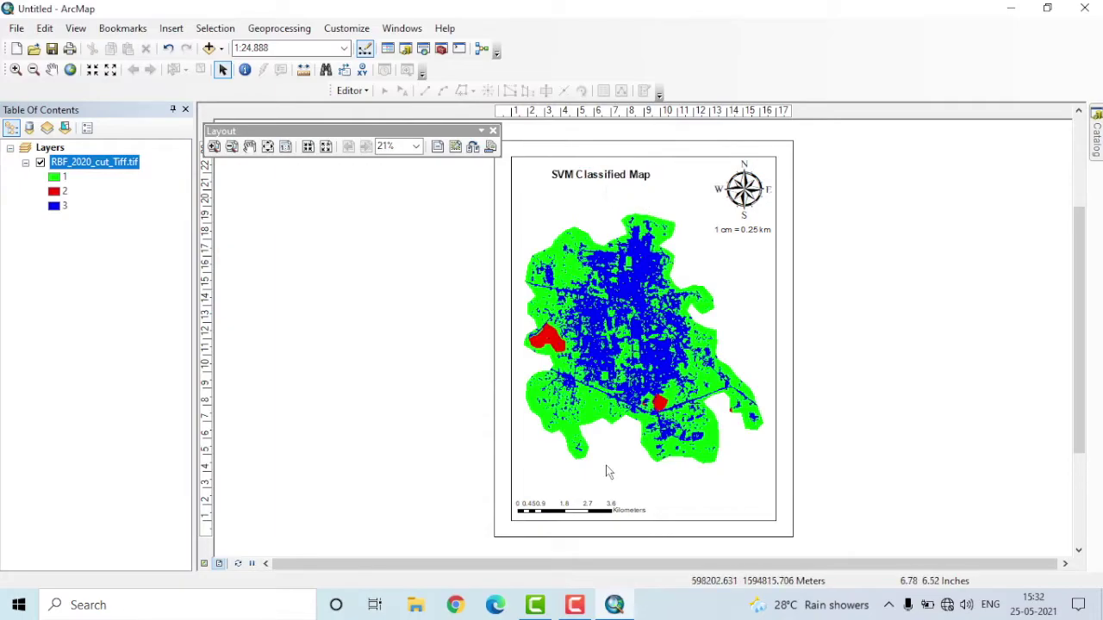
- Undo an accidental map frame move and nudge the title slightly
{"action": "left_click", "coordinate": [608, 258]}
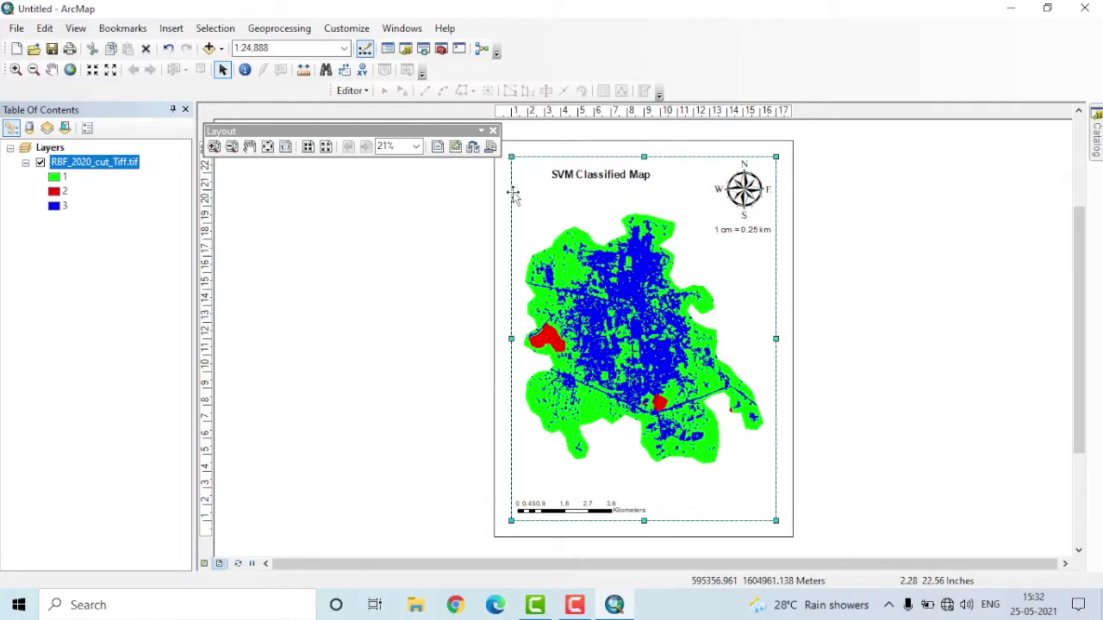
{"action": "left_click_drag", "start_coordinate": [610, 305], "coordinate": [758, 308]}
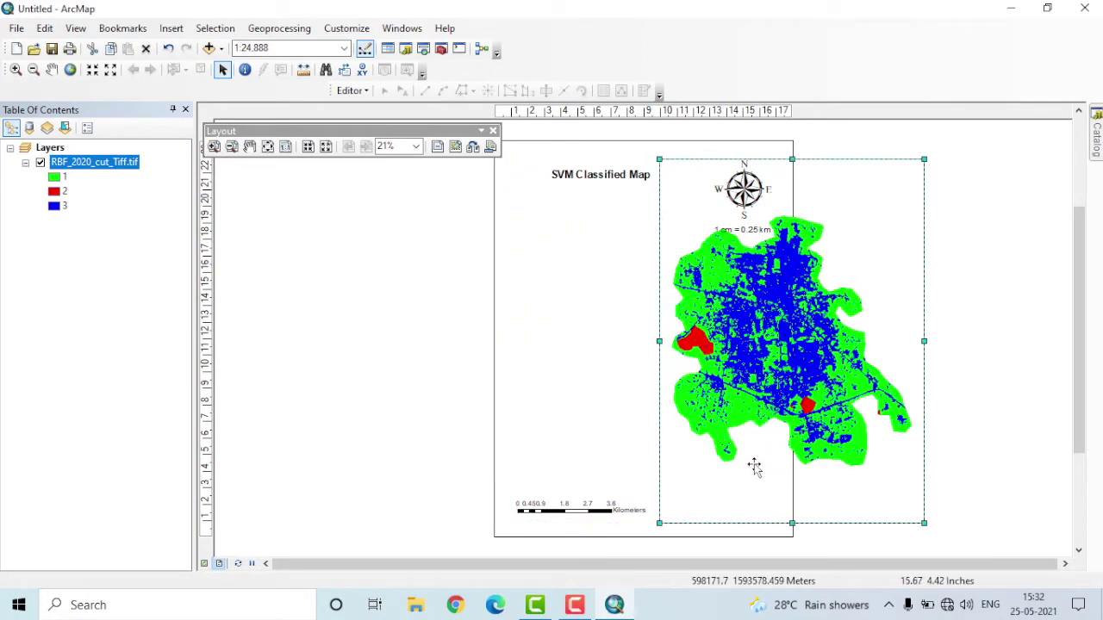
{"action": "key", "text": "ctrl+z"}
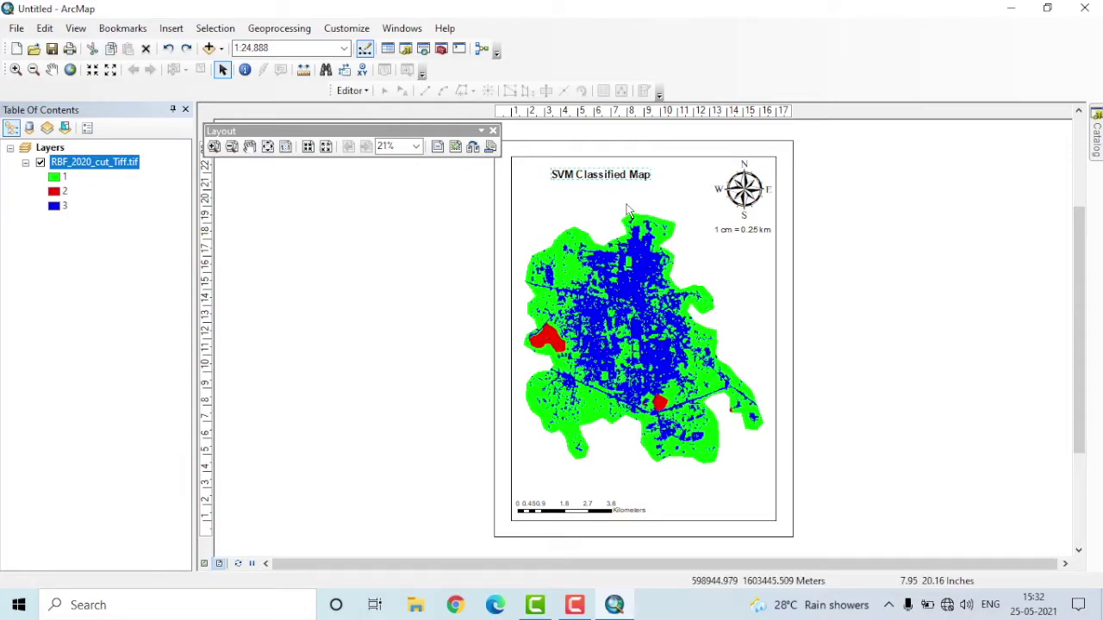
{"action": "mouse_move", "coordinate": [598, 178]}
{"action": "left_mouse_down"}
{"action": "mouse_move", "coordinate": [636, 188]}
{"action": "mouse_move", "coordinate": [576, 171]}
{"action": "mouse_move", "coordinate": [596, 179]}
{"action": "left_mouse_up"}
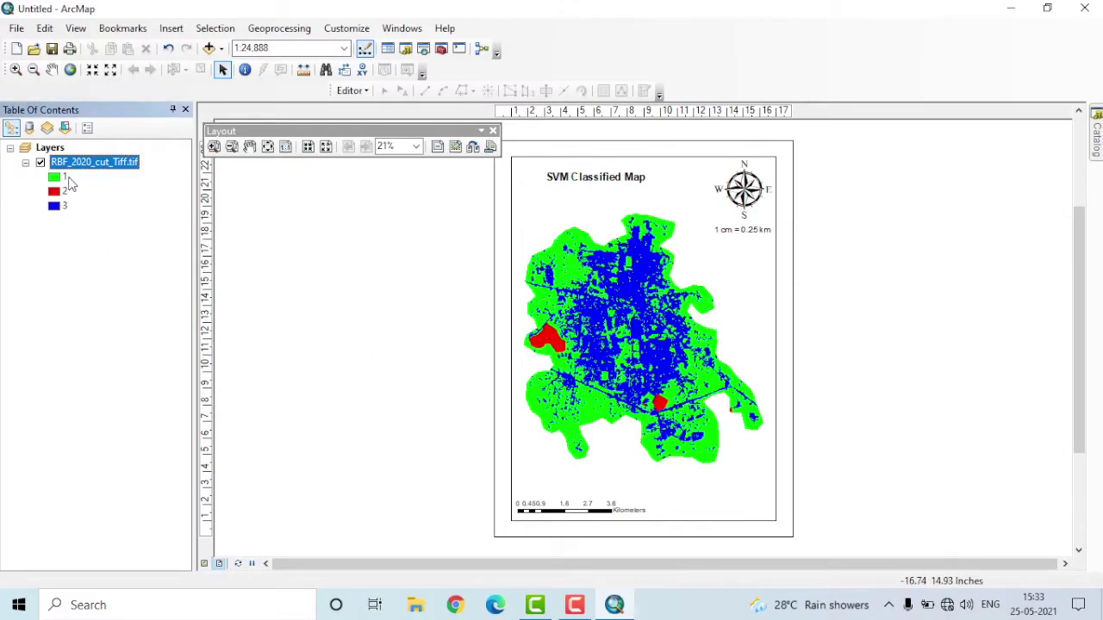
- Relabel the raster's classes 1, 2 and 3 as Non_Urban, Water Body and Urban
{"action": "left_click", "coordinate": [86, 272]}
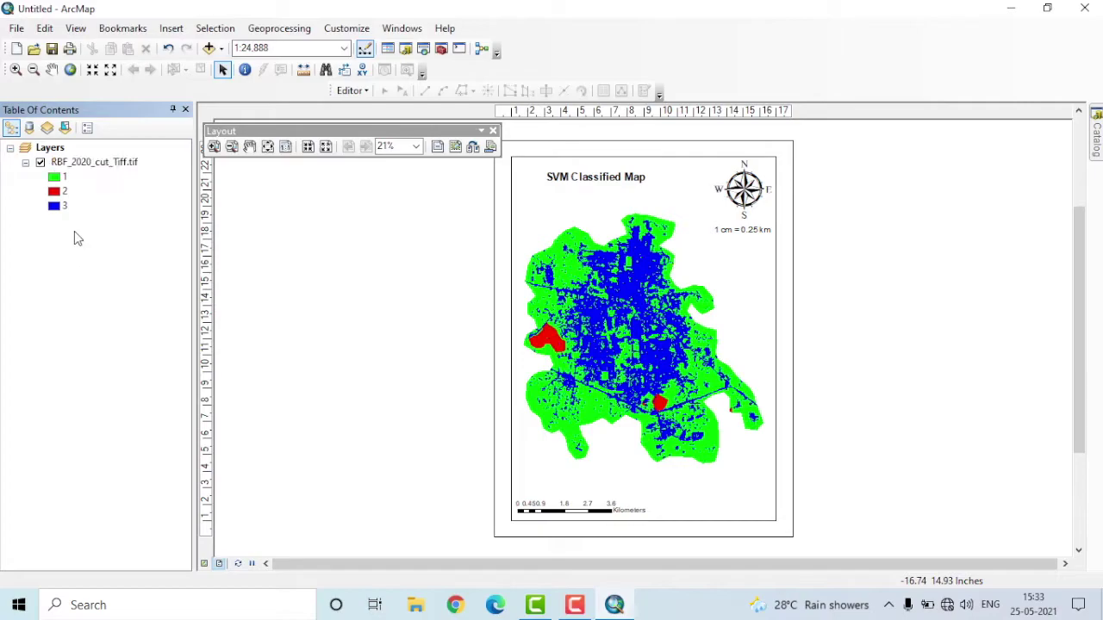
{"action": "left_click", "coordinate": [66, 180]}
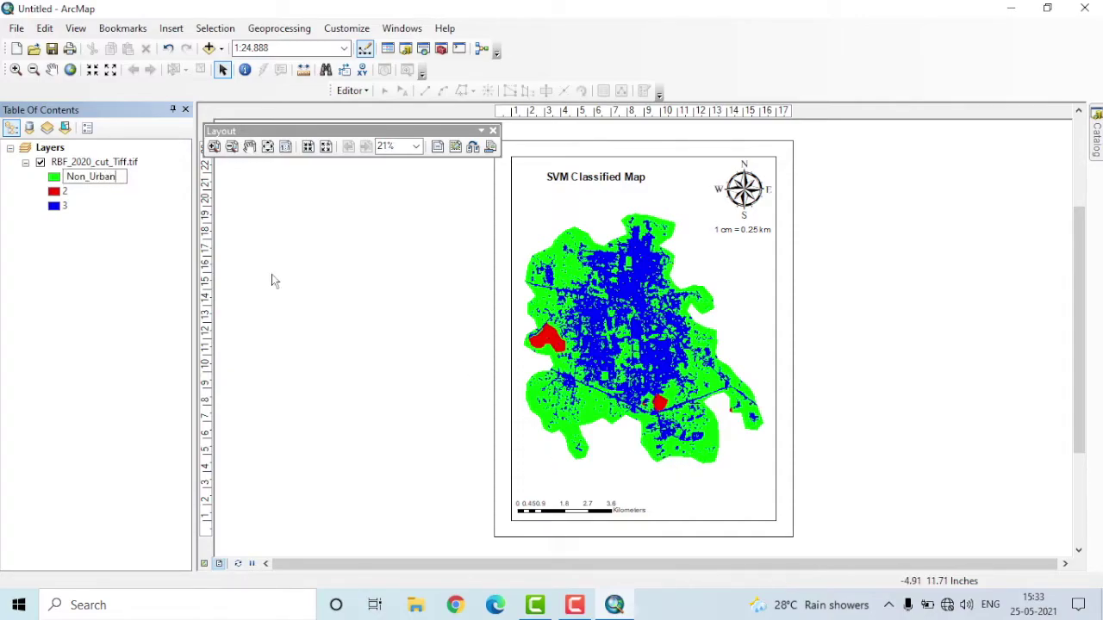
{"action": "left_click", "coordinate": [69, 210]}
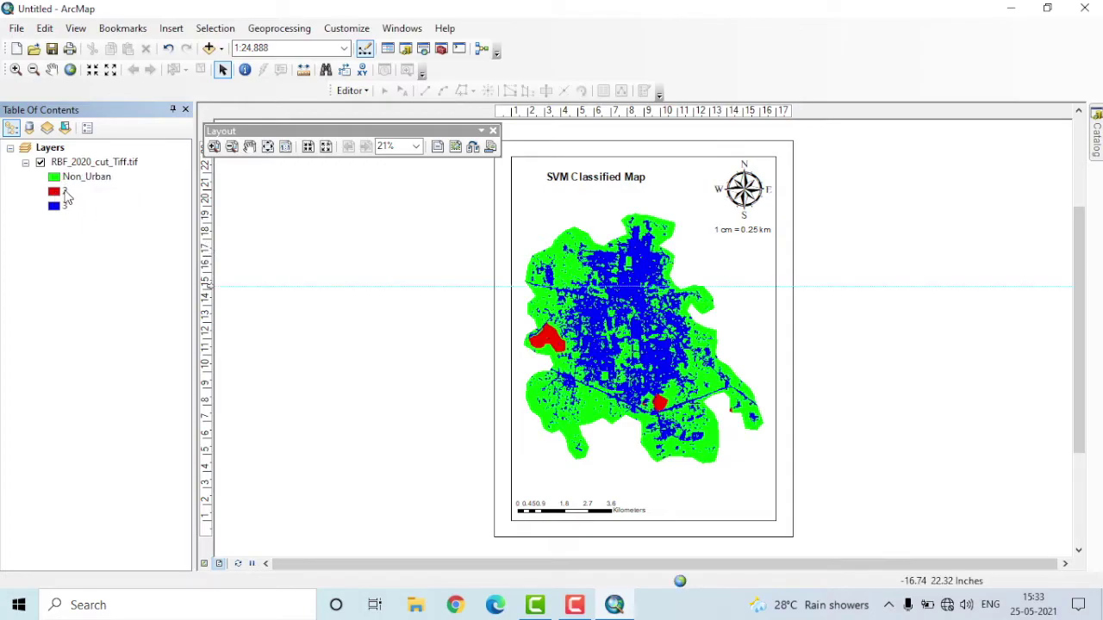
{"action": "left_click", "coordinate": [65, 193]}
{"action": "key", "text": "F2"}
{"action": "type", "text": "Water Bo"}
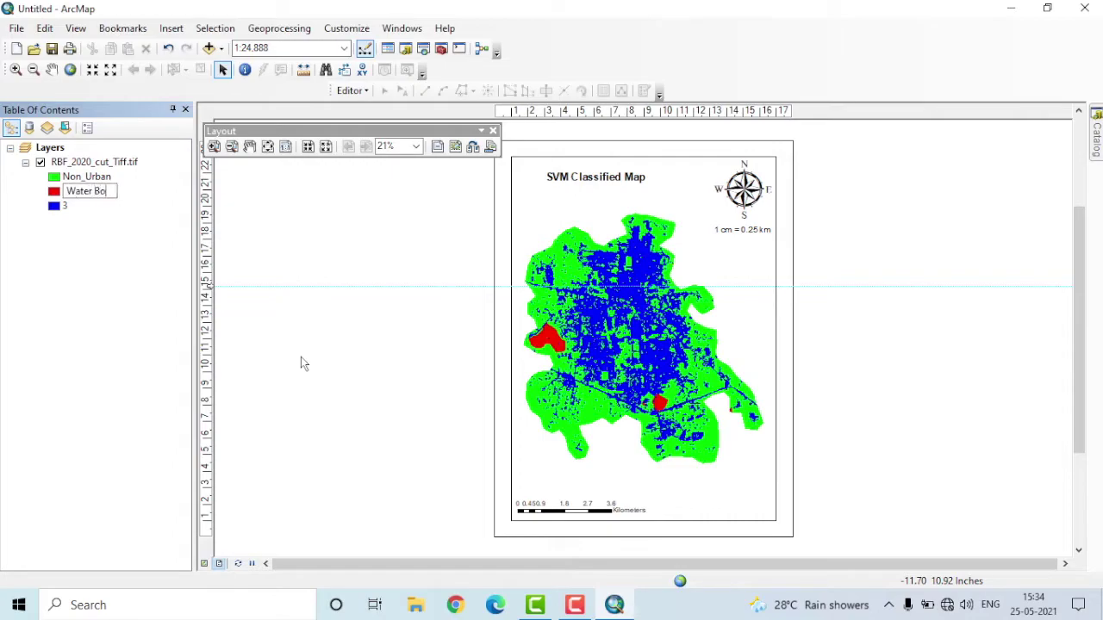
{"action": "type", "text": "dy"}
{"action": "key", "text": "Return"}
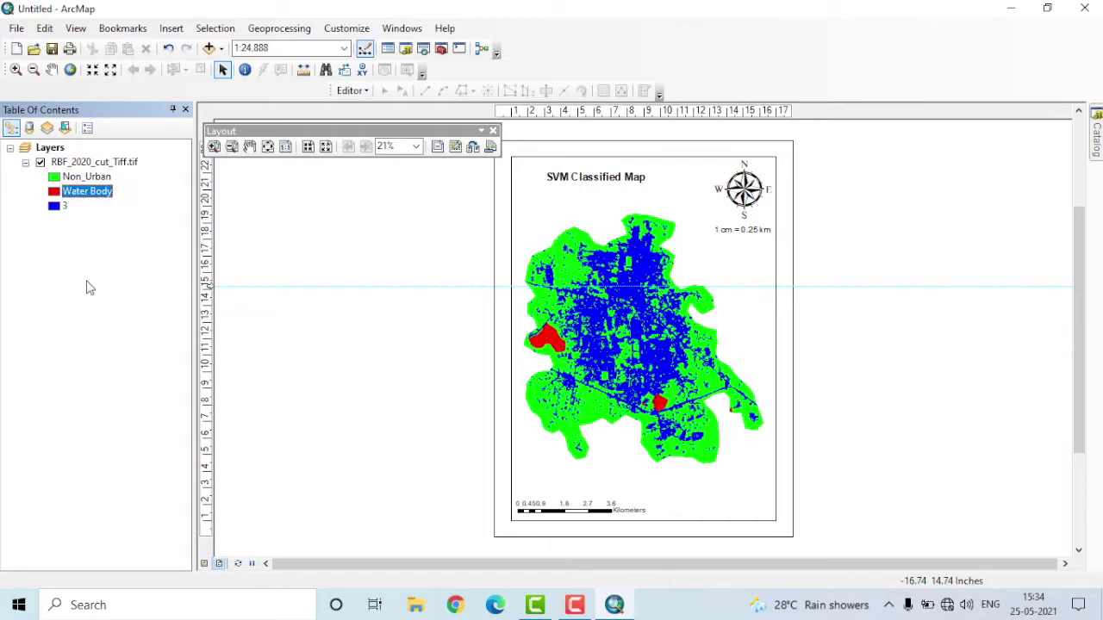
{"action": "left_click", "coordinate": [66, 208]}
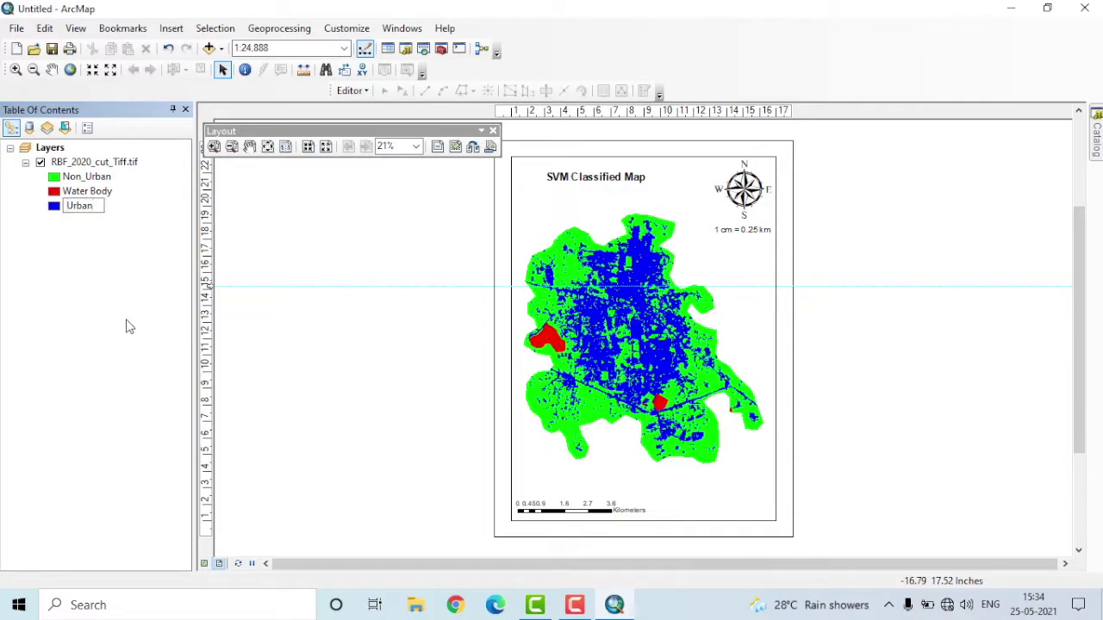
{"action": "key", "text": "Return"}
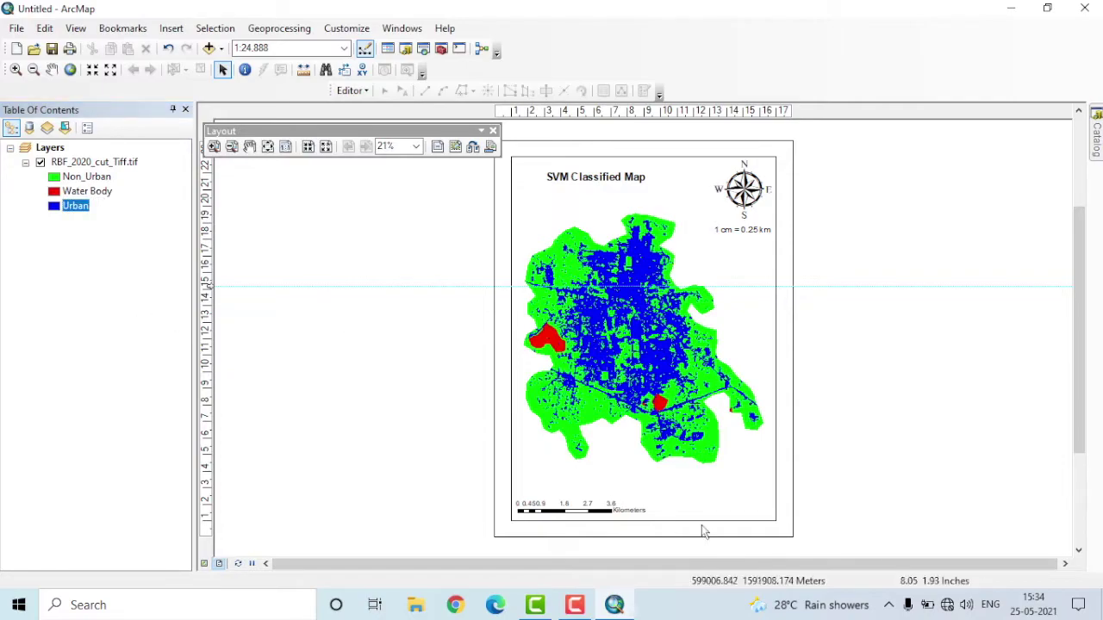
- Insert a legend for the classified raster using the Legend Wizard's default settings
{"action": "left_click", "coordinate": [173, 33]}
{"action": "left_click", "coordinate": [198, 143]}
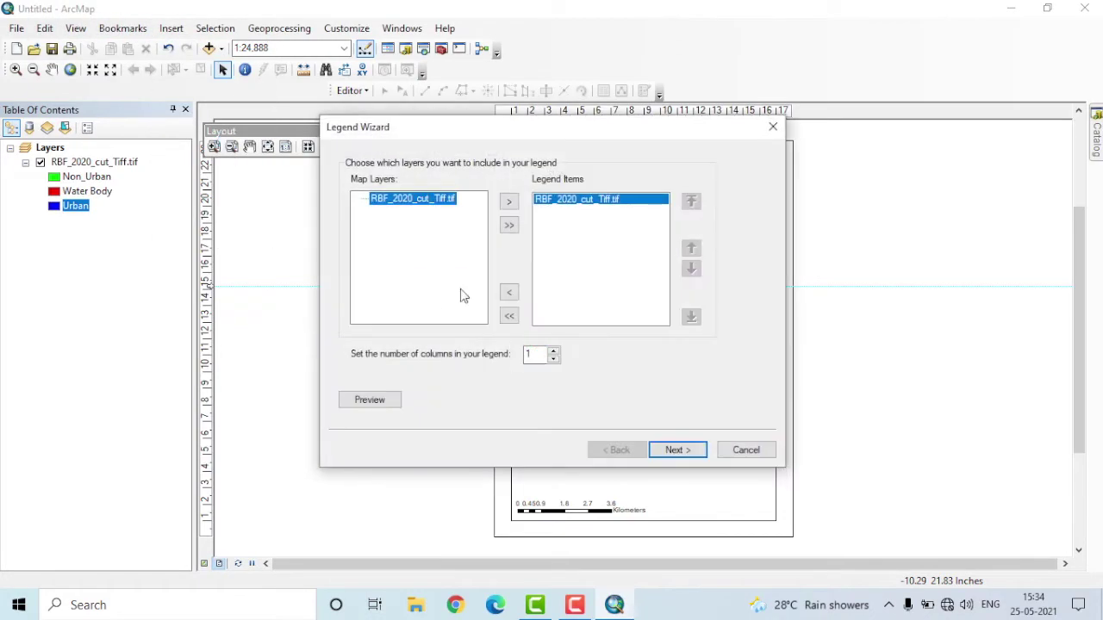
{"action": "left_click", "coordinate": [679, 452]}
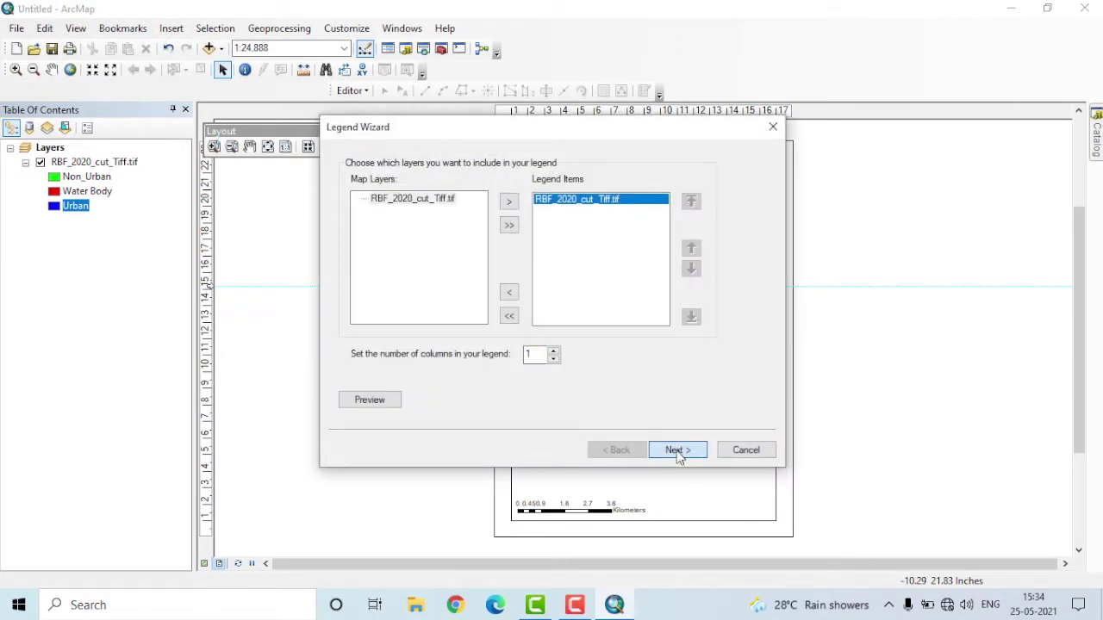
{"action": "left_click", "coordinate": [677, 450]}
{"action": "left_click", "coordinate": [677, 450]}
{"action": "left_click", "coordinate": [677, 450]}
{"action": "left_click", "coordinate": [677, 449]}
{"action": "left_click", "coordinate": [677, 450]}
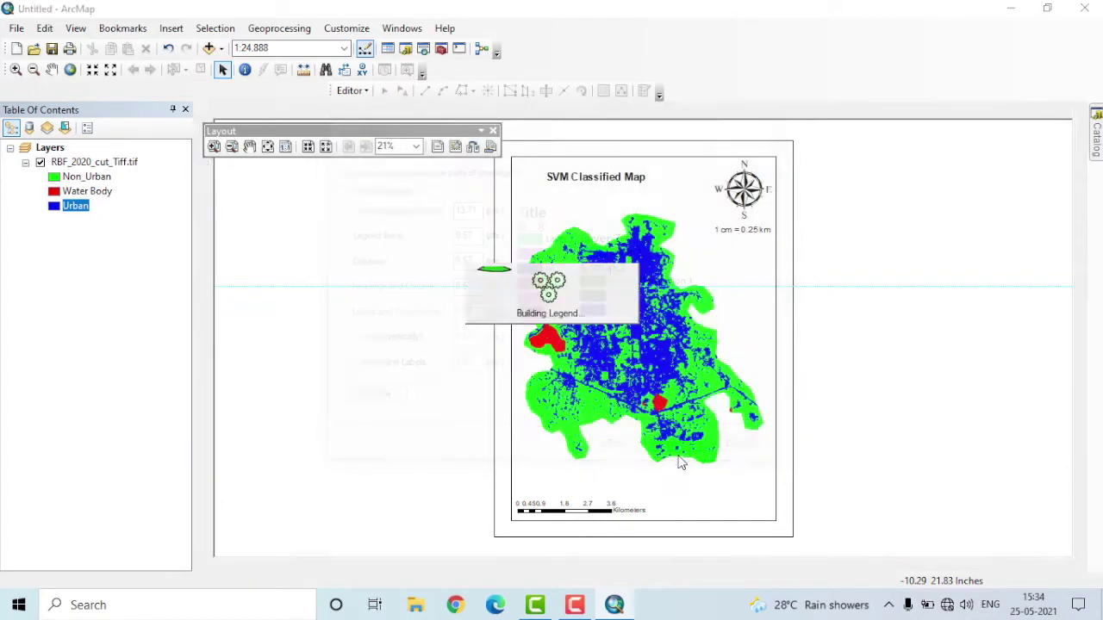
- Move the legend to the page's bottom-right corner and enlarge it
{"action": "left_click_drag", "start_coordinate": [543, 388], "coordinate": [731, 504]}
{"action": "left_click", "coordinate": [731, 504]}
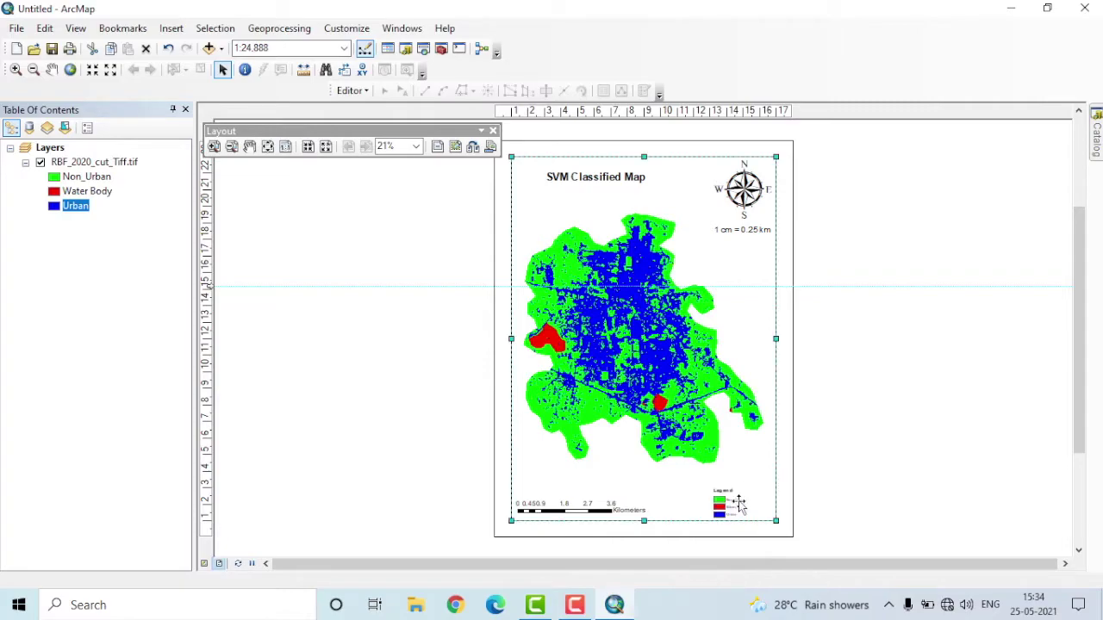
{"action": "left_click", "coordinate": [731, 504]}
{"action": "left_click_drag", "start_coordinate": [747, 488], "coordinate": [776, 466]}
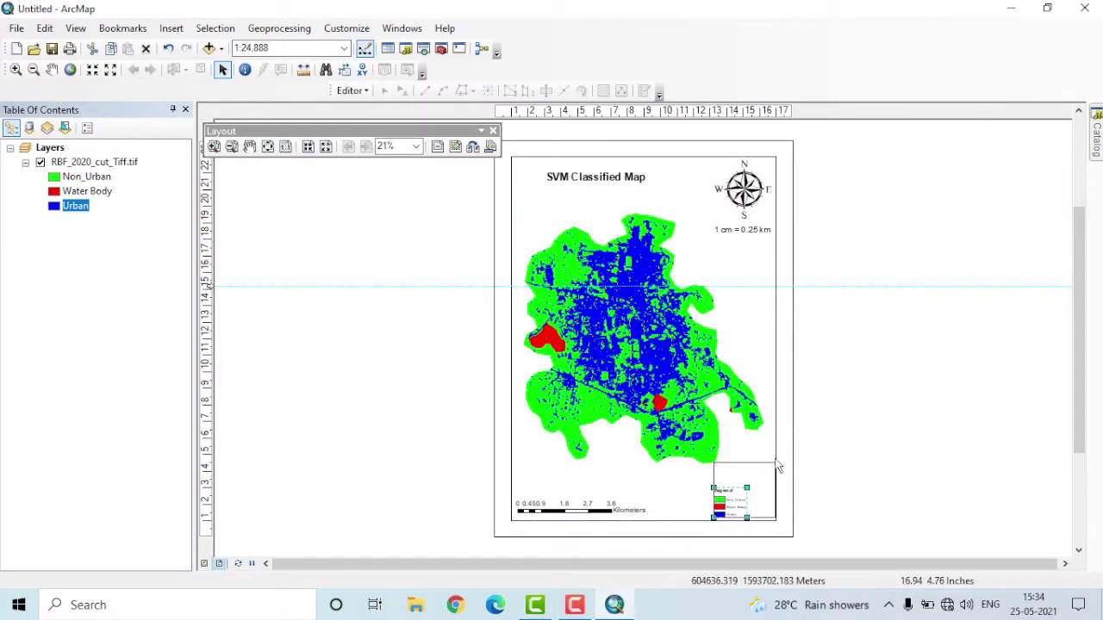
{"action": "left_click", "coordinate": [872, 454]}
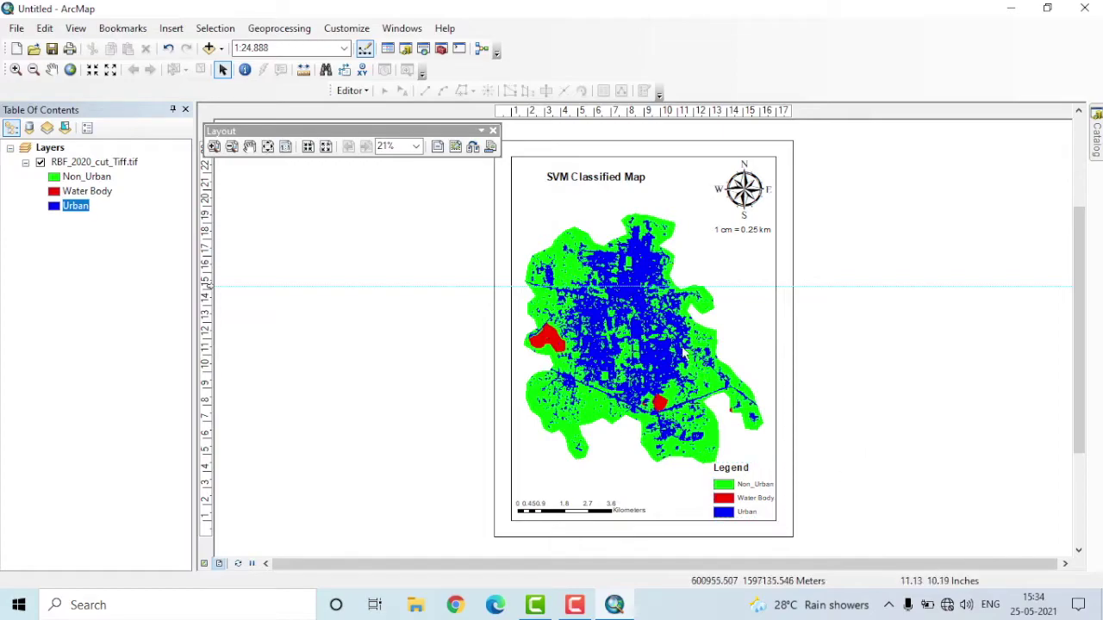
- Pan the classified map slightly upward and drag the legend's corner outward to enlarge it
{"action": "left_click", "coordinate": [52, 72]}
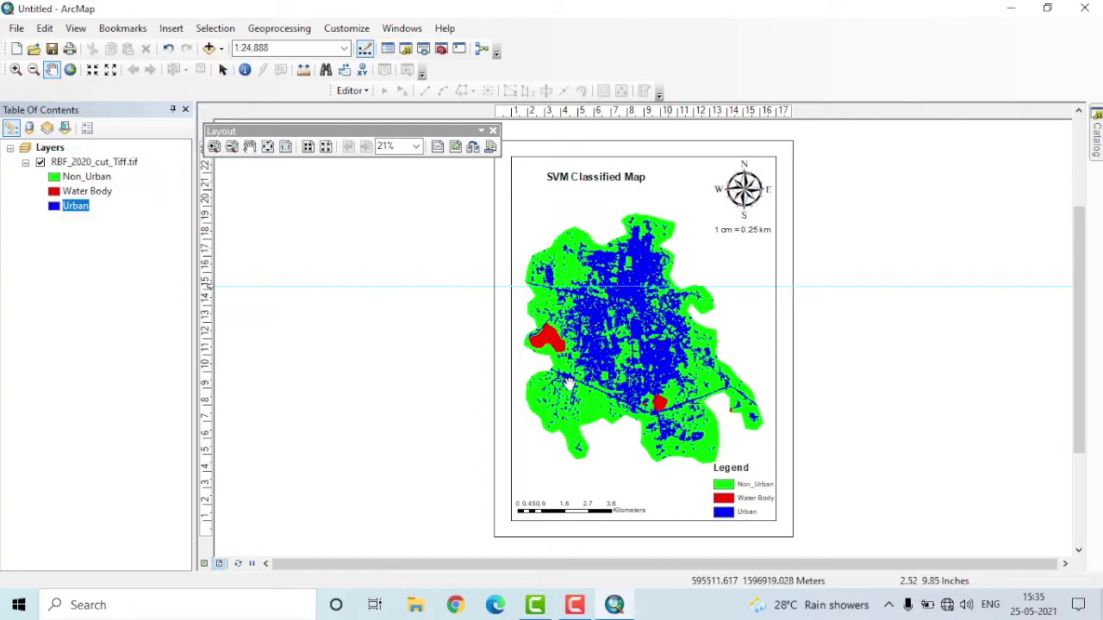
{"action": "left_click_drag", "start_coordinate": [644, 380], "coordinate": [644, 357]}
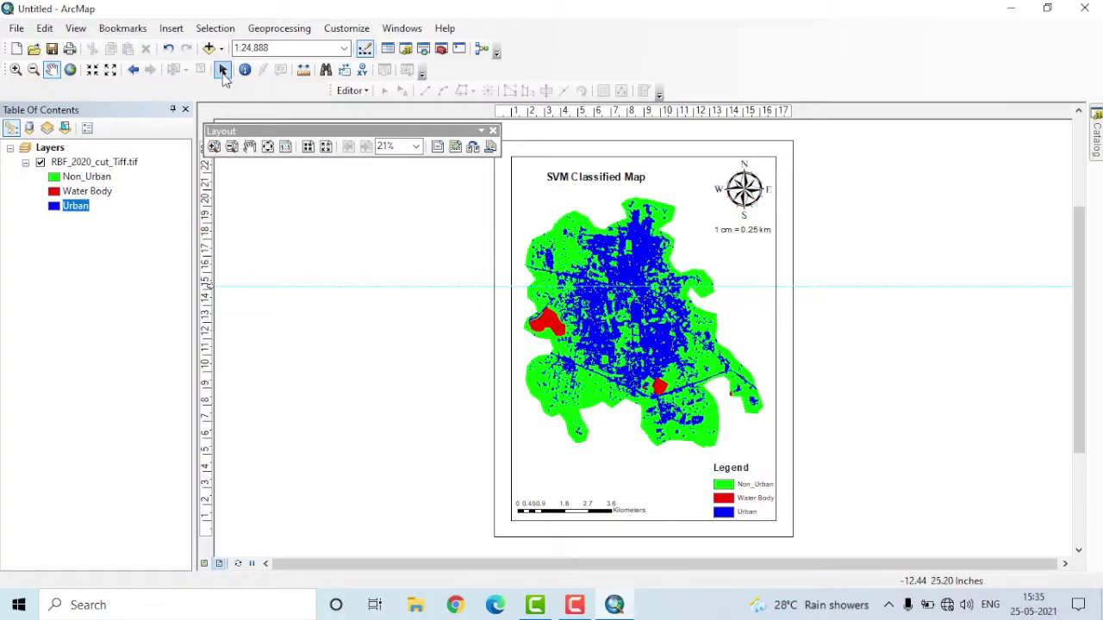
{"action": "left_click", "coordinate": [222, 69]}
{"action": "left_click", "coordinate": [714, 463]}
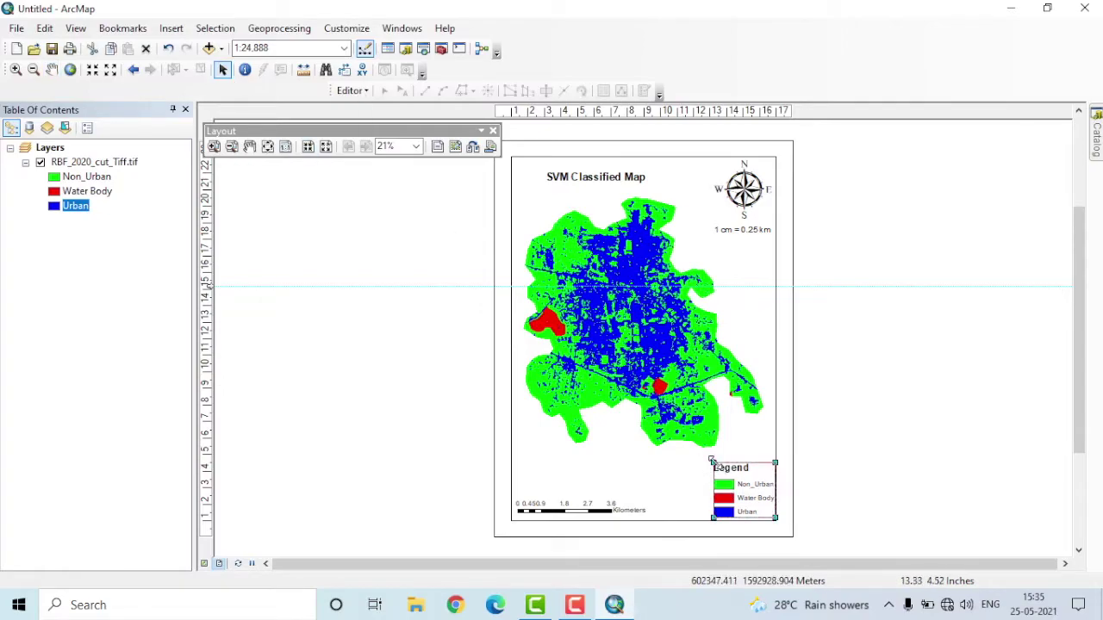
{"action": "left_click_drag", "start_coordinate": [712, 461], "coordinate": [700, 452]}
{"action": "left_click", "coordinate": [813, 485]}
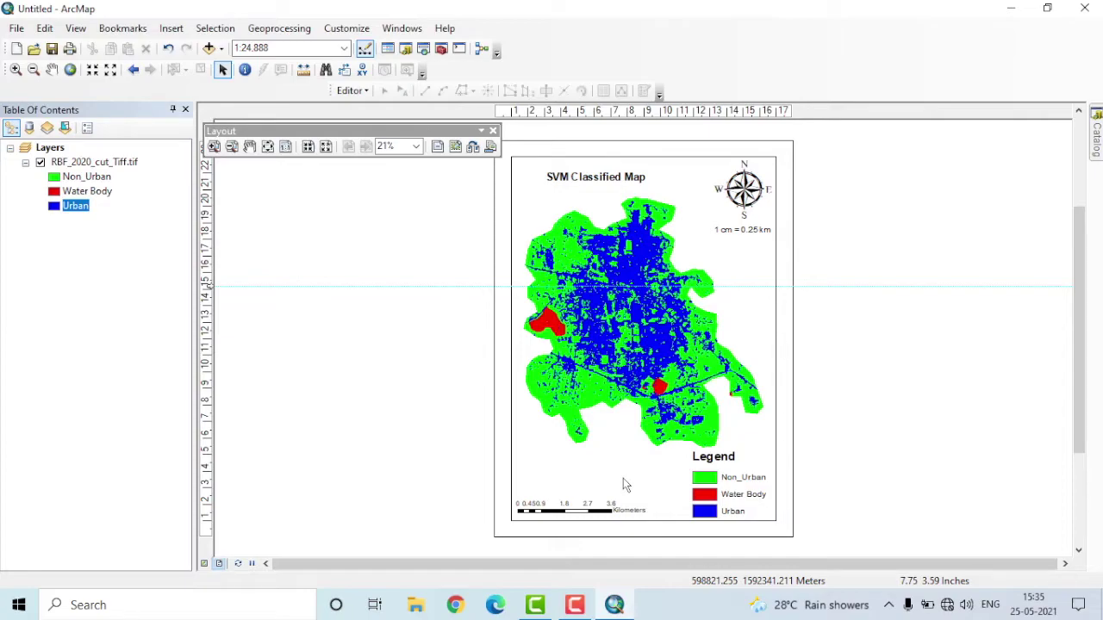
{"action": "left_click", "coordinate": [634, 301]}
- Create a labelled graticule with 0°10′30″ parallels and meridians in the data frame's Grids properties
{"action": "right_click", "coordinate": [632, 302]}
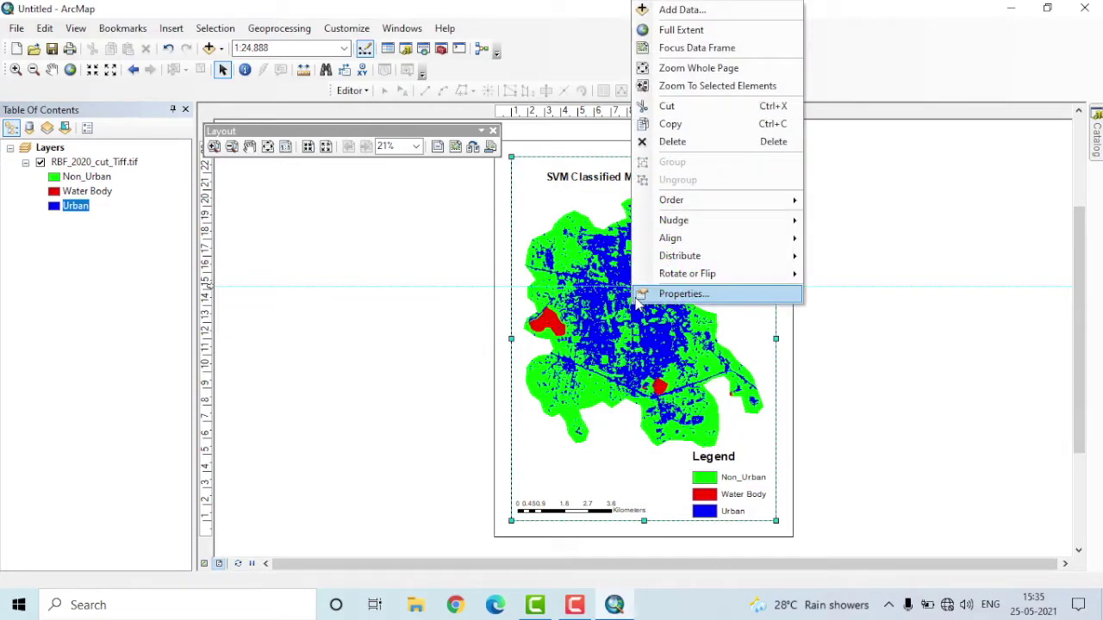
{"action": "left_click", "coordinate": [705, 294]}
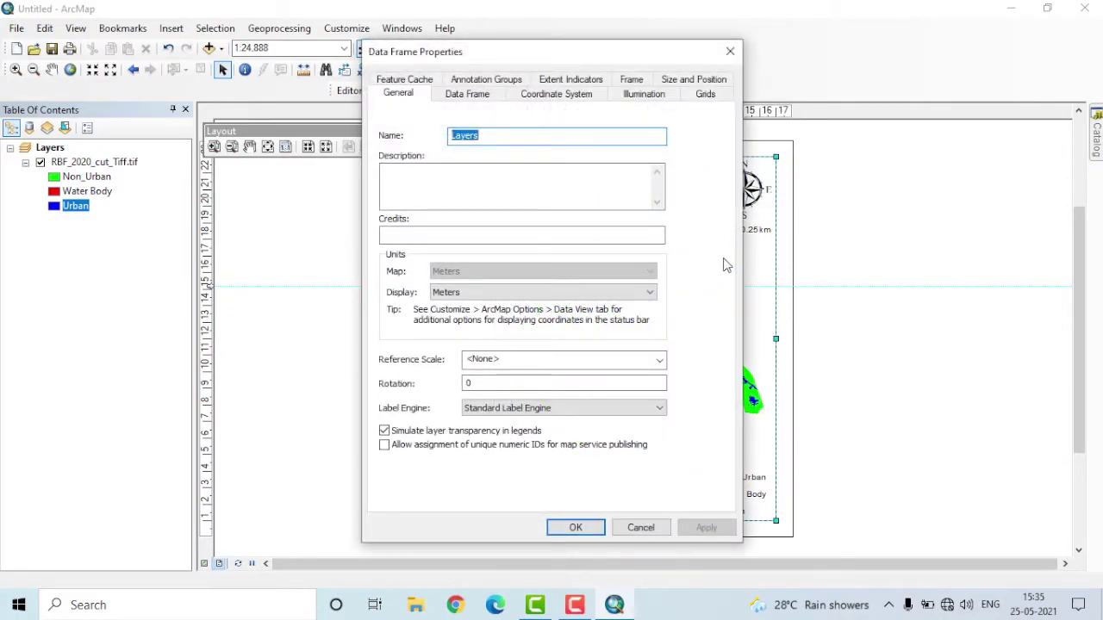
{"action": "left_click", "coordinate": [706, 94]}
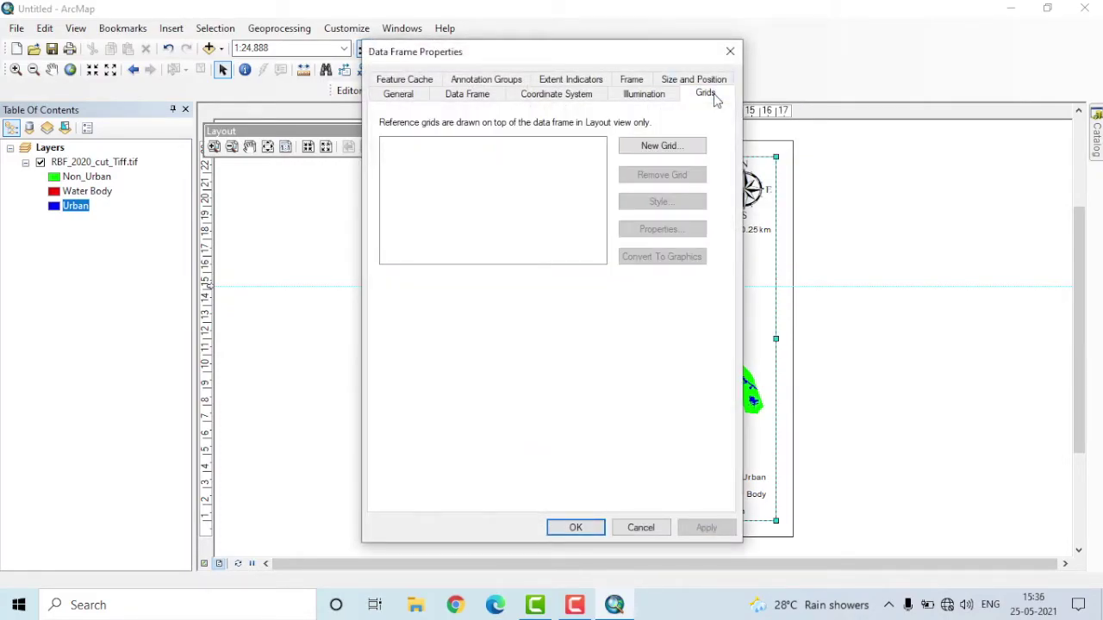
{"action": "left_click", "coordinate": [661, 150]}
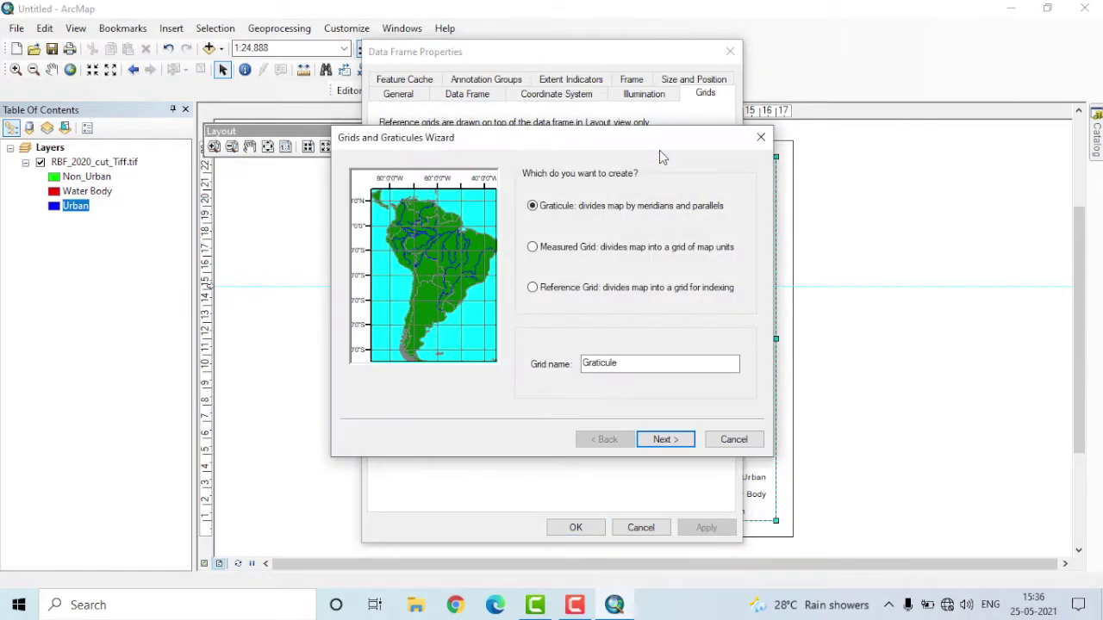
{"action": "left_click", "coordinate": [665, 440]}
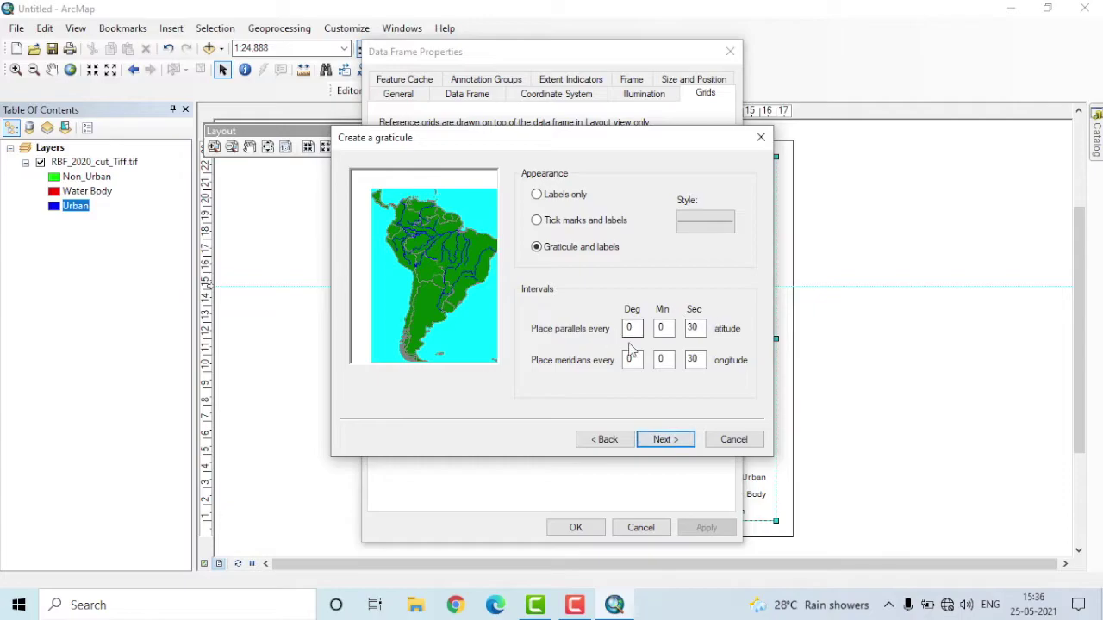
{"action": "left_click", "coordinate": [668, 328]}
{"action": "left_click", "coordinate": [690, 439]}
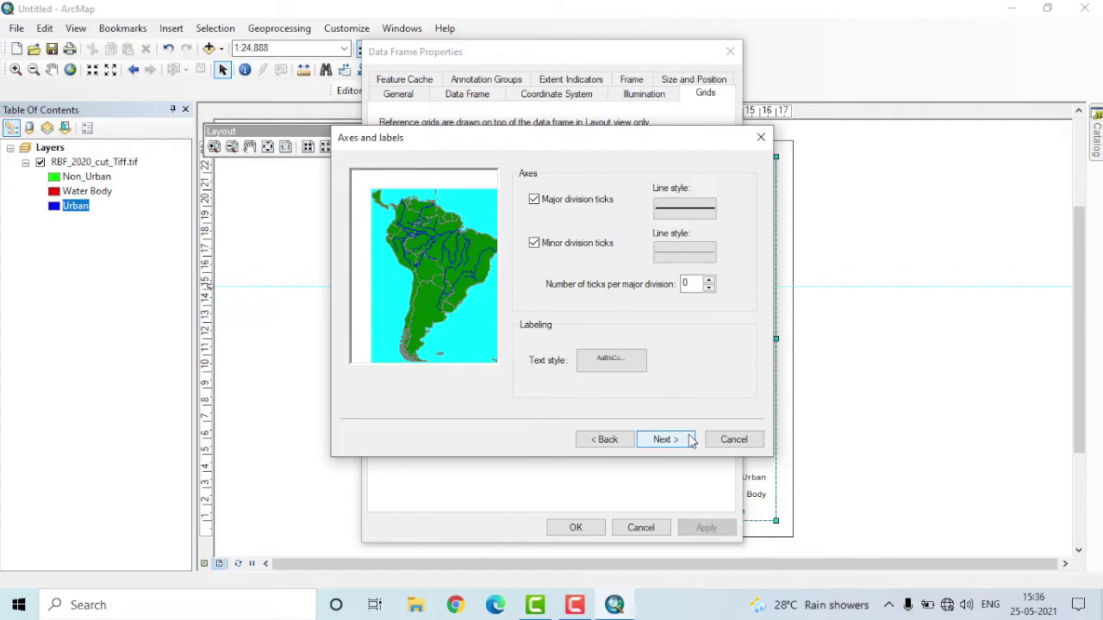
{"action": "left_click", "coordinate": [690, 439]}
{"action": "left_click", "coordinate": [690, 439]}
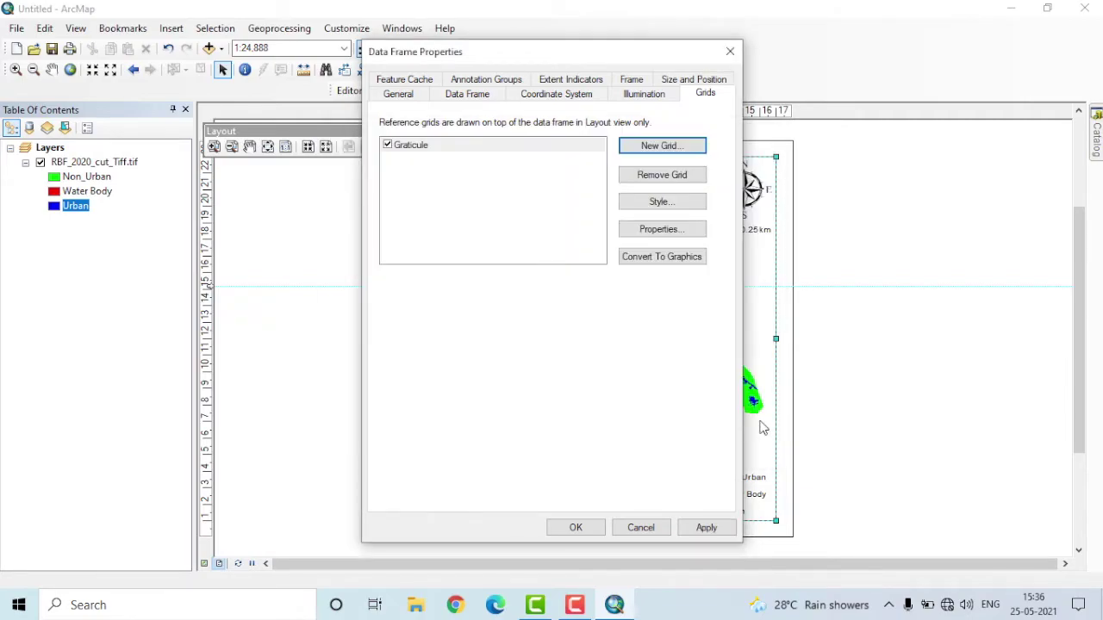
{"action": "left_click", "coordinate": [725, 534]}
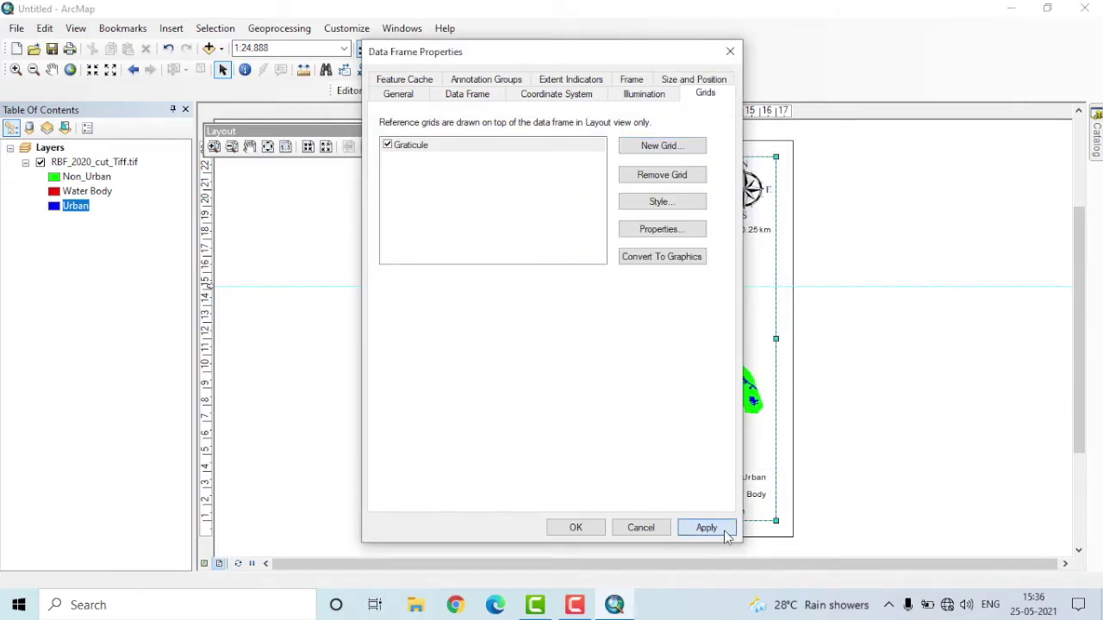
{"action": "left_click", "coordinate": [575, 528]}
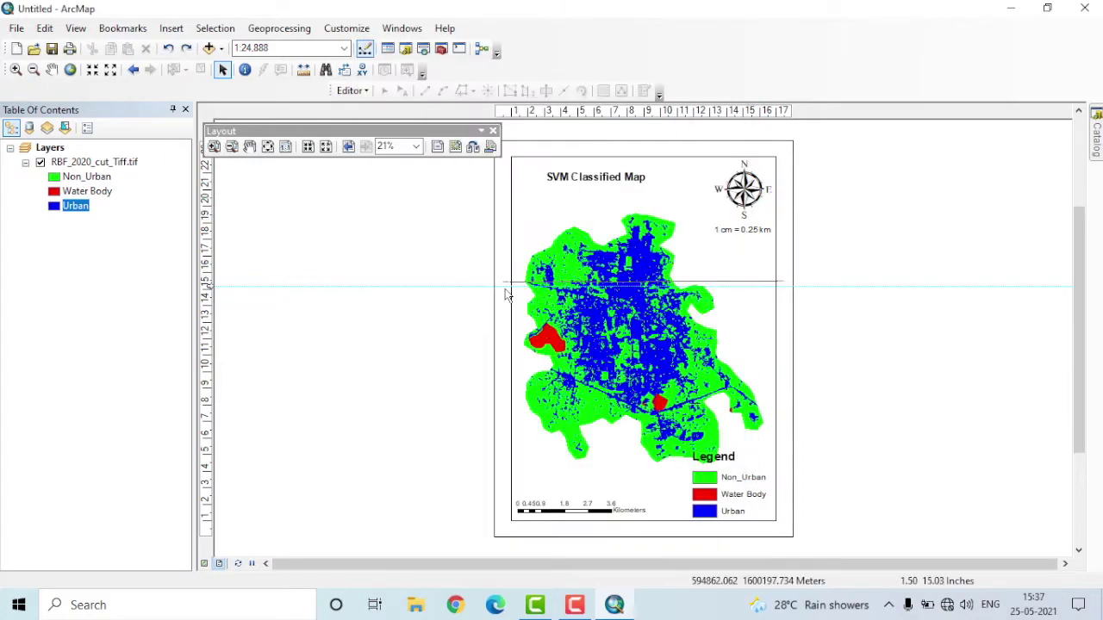
{"action": "scroll", "coordinate": [779, 284], "scroll_direction": "down", "scroll_amount": 5}
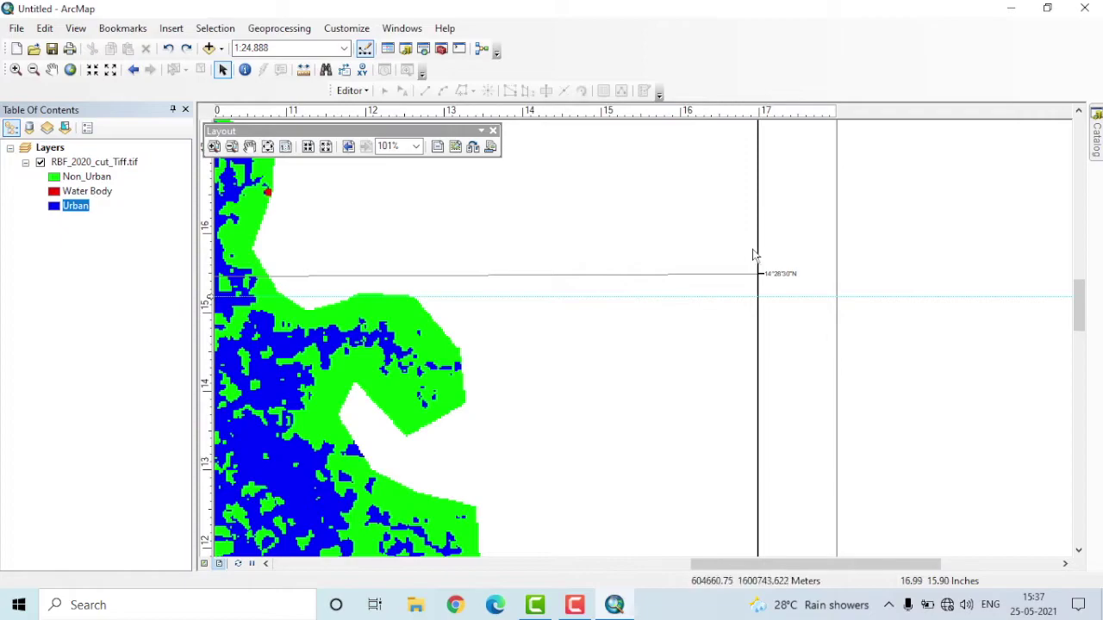
{"action": "scroll", "coordinate": [538, 338], "scroll_direction": "up", "scroll_amount": 5}
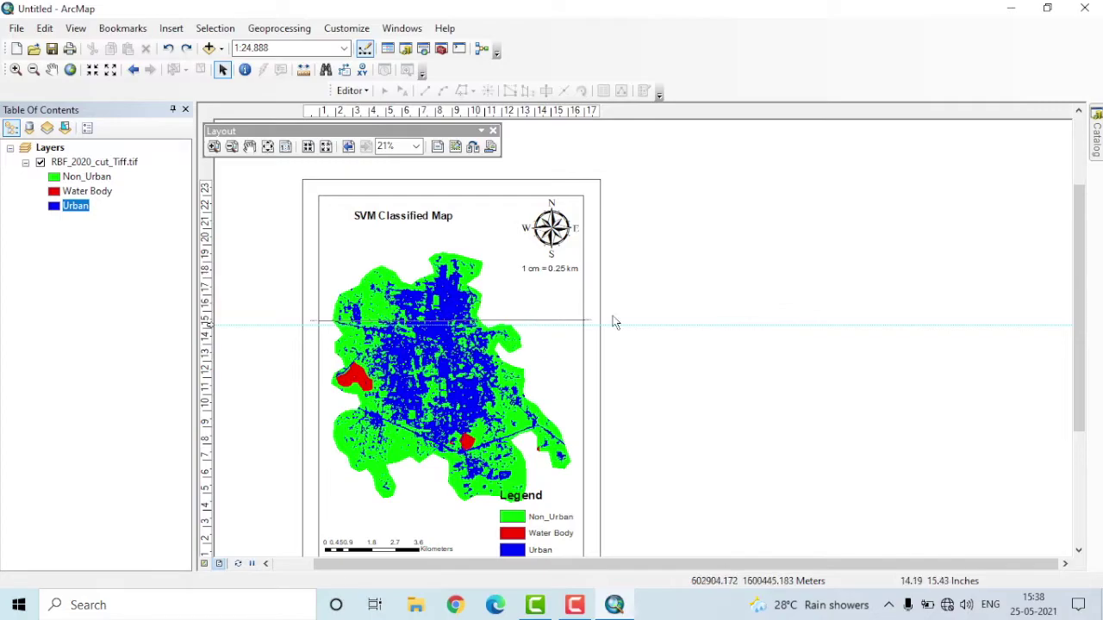
{"action": "left_click", "coordinate": [268, 147]}
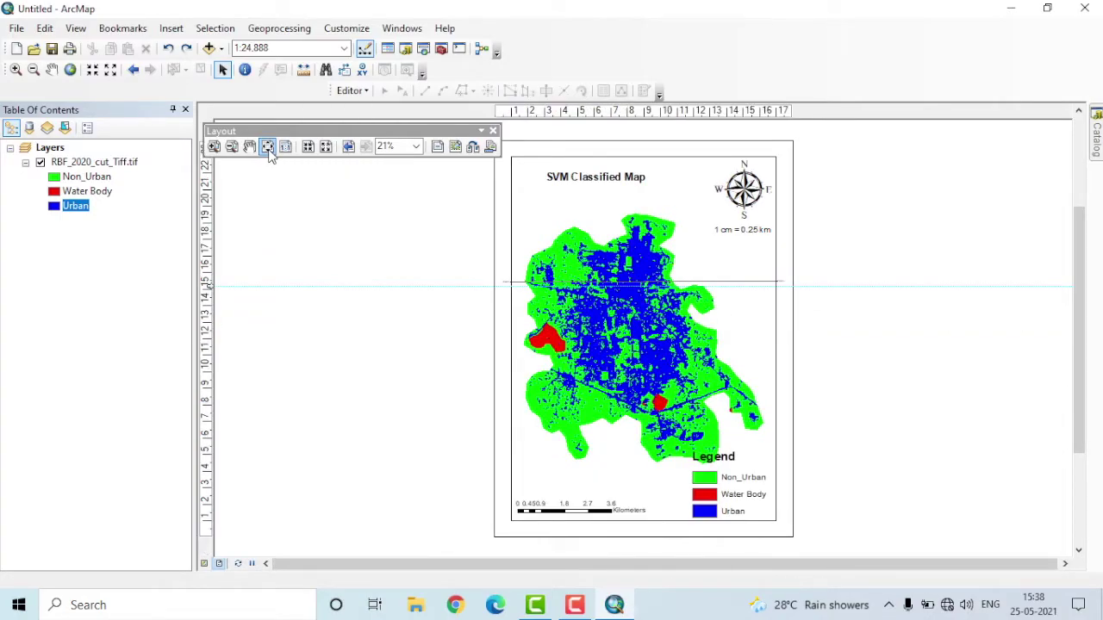
{"action": "right_click", "coordinate": [627, 246]}
- Reduce the graticule's longitude interval minutes to 1 and make left and right labels vertical
{"action": "left_click", "coordinate": [701, 539]}
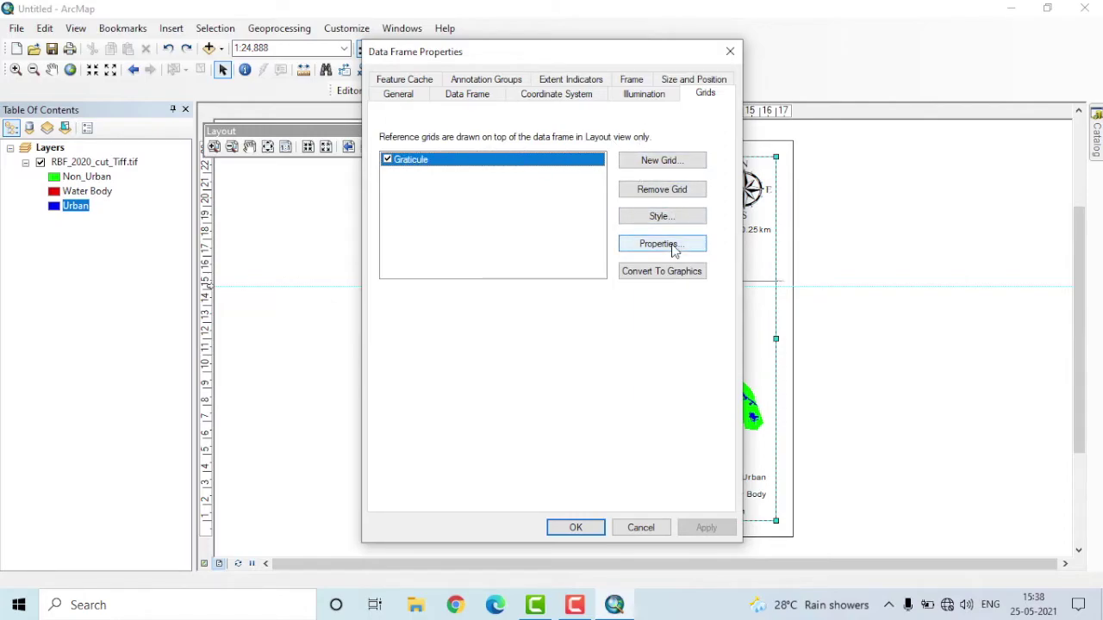
{"action": "left_click", "coordinate": [660, 245]}
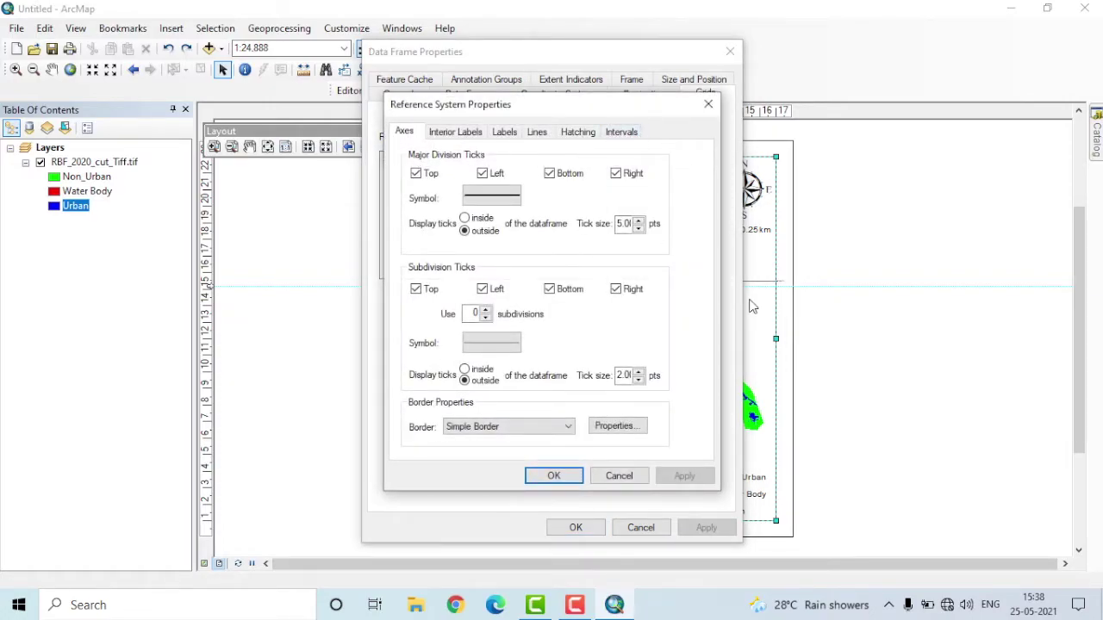
{"action": "left_click", "coordinate": [633, 135]}
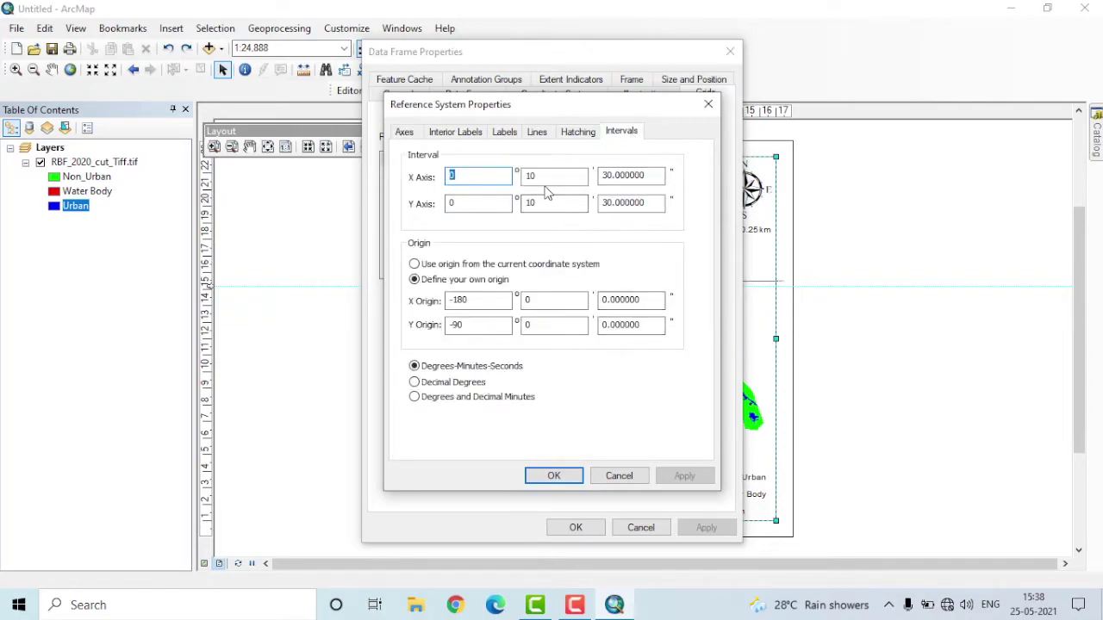
{"action": "left_click", "coordinate": [536, 176]}
{"action": "key", "text": "BackSpace"}
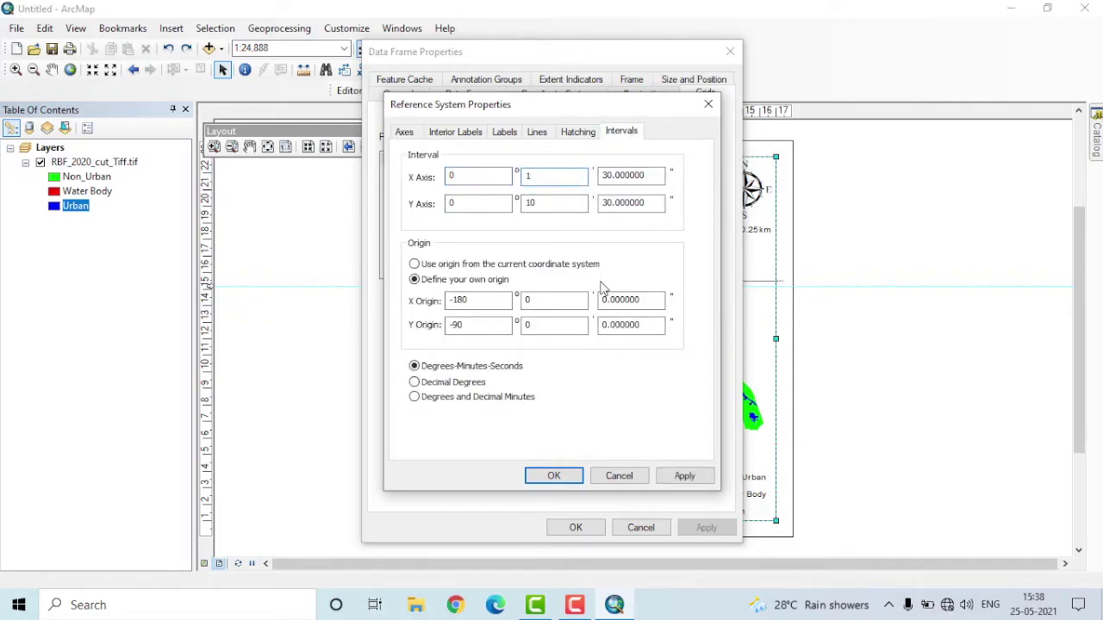
{"action": "left_click", "coordinate": [563, 200]}
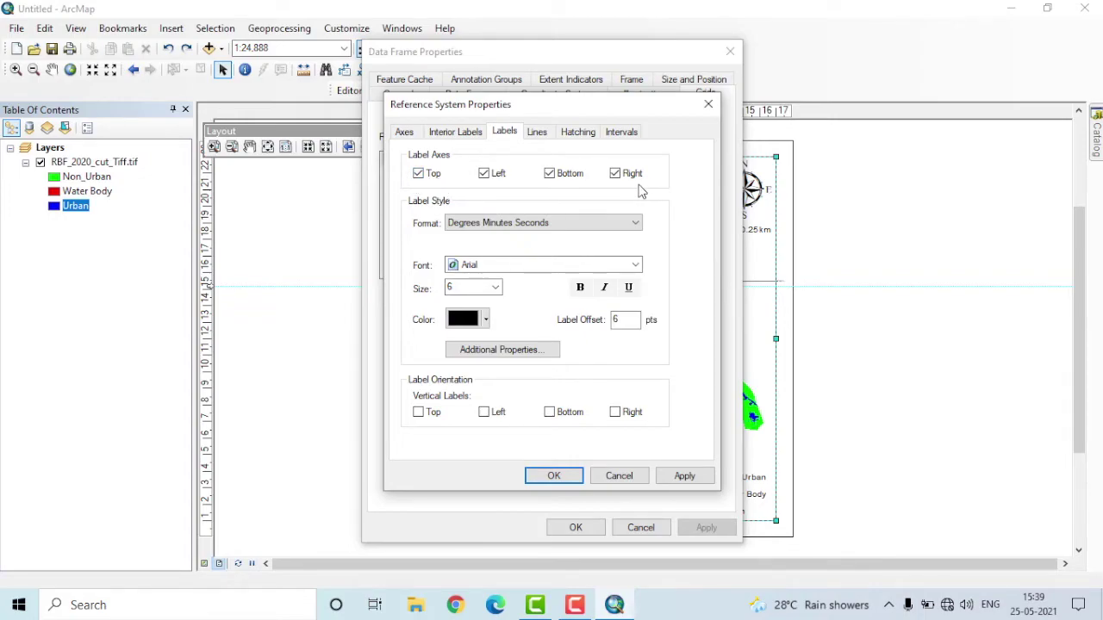
{"action": "left_click", "coordinate": [484, 412]}
{"action": "left_click", "coordinate": [623, 414]}
- Set the graticule label size to 48 pt and apply it to the map frame
{"action": "left_click", "coordinate": [495, 289]}
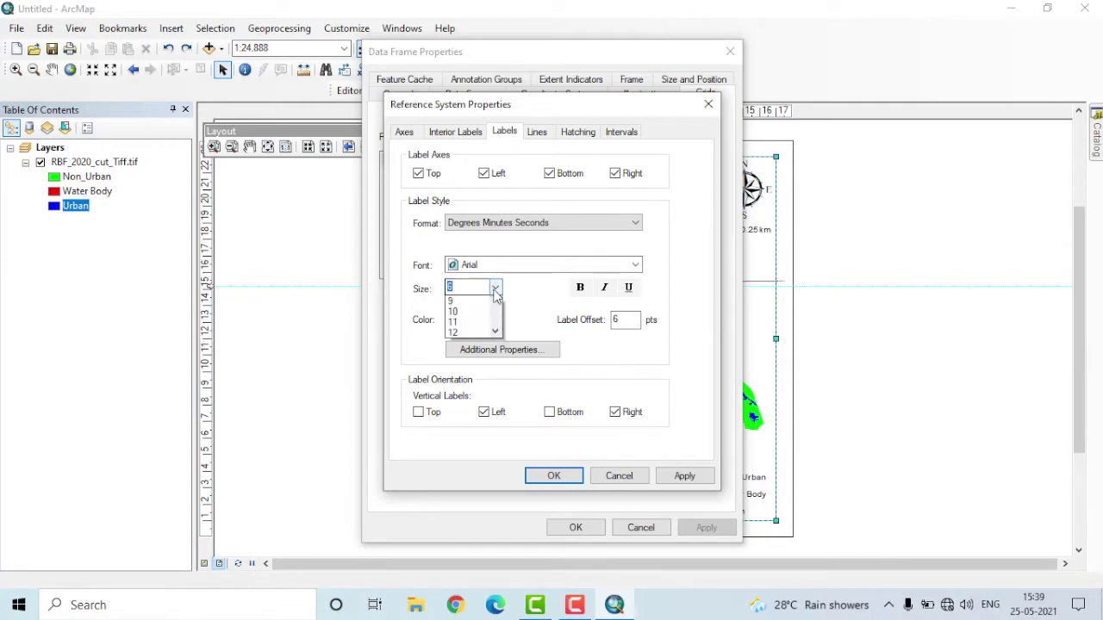
{"action": "left_click_drag", "start_coordinate": [494, 315], "coordinate": [496, 348]}
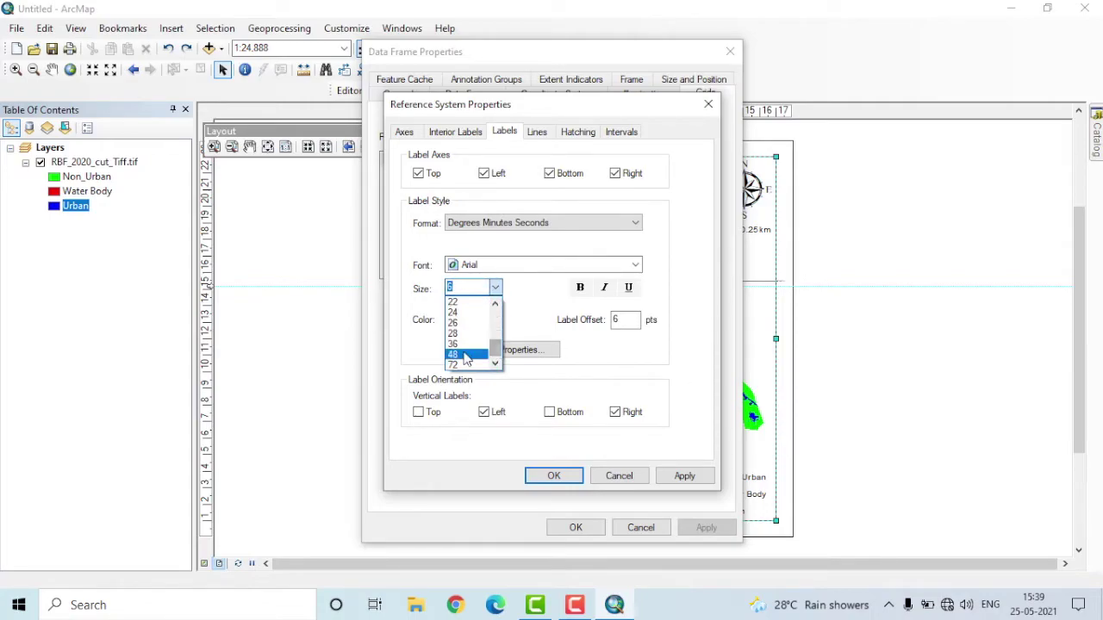
{"action": "left_click", "coordinate": [474, 354]}
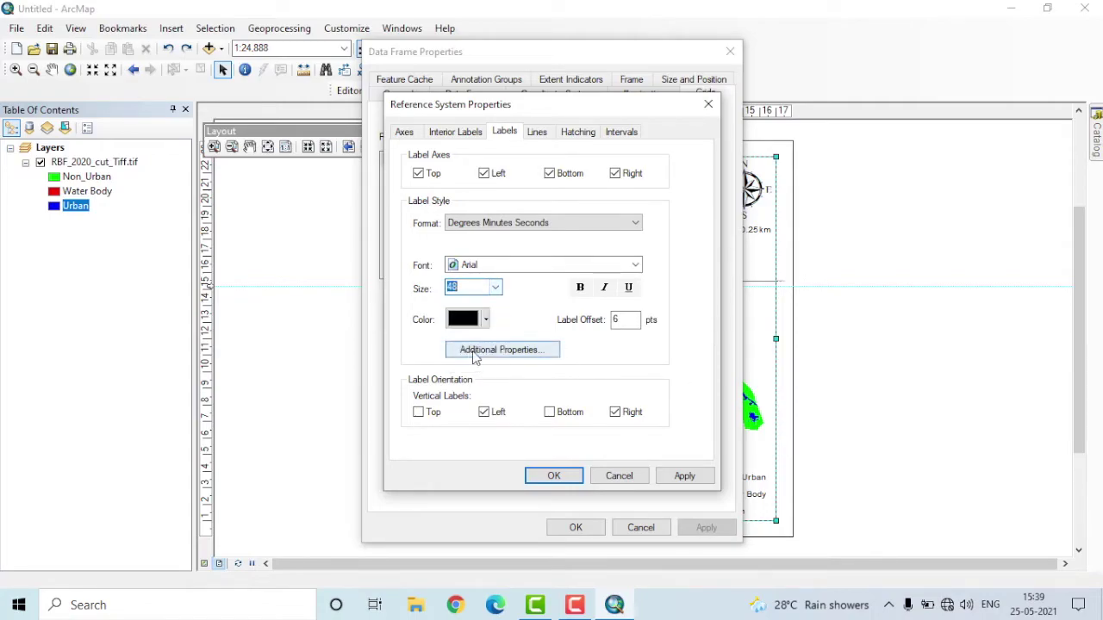
{"action": "left_click", "coordinate": [682, 479]}
{"action": "left_click", "coordinate": [554, 477]}
{"action": "left_click", "coordinate": [694, 528]}
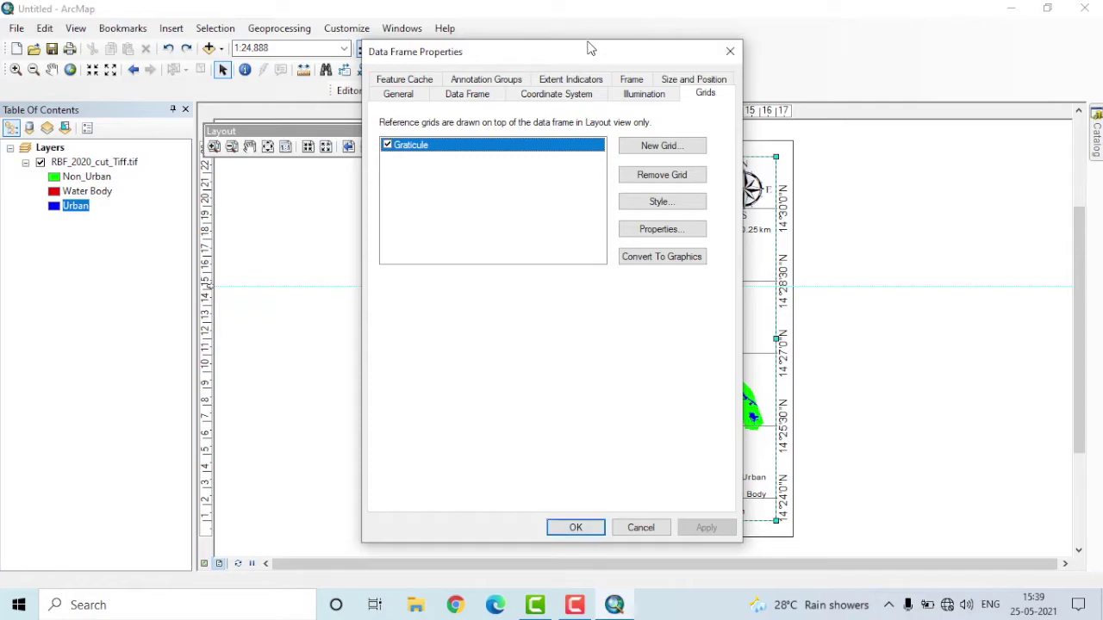
{"action": "left_click_drag", "start_coordinate": [587, 50], "coordinate": [289, 62]}
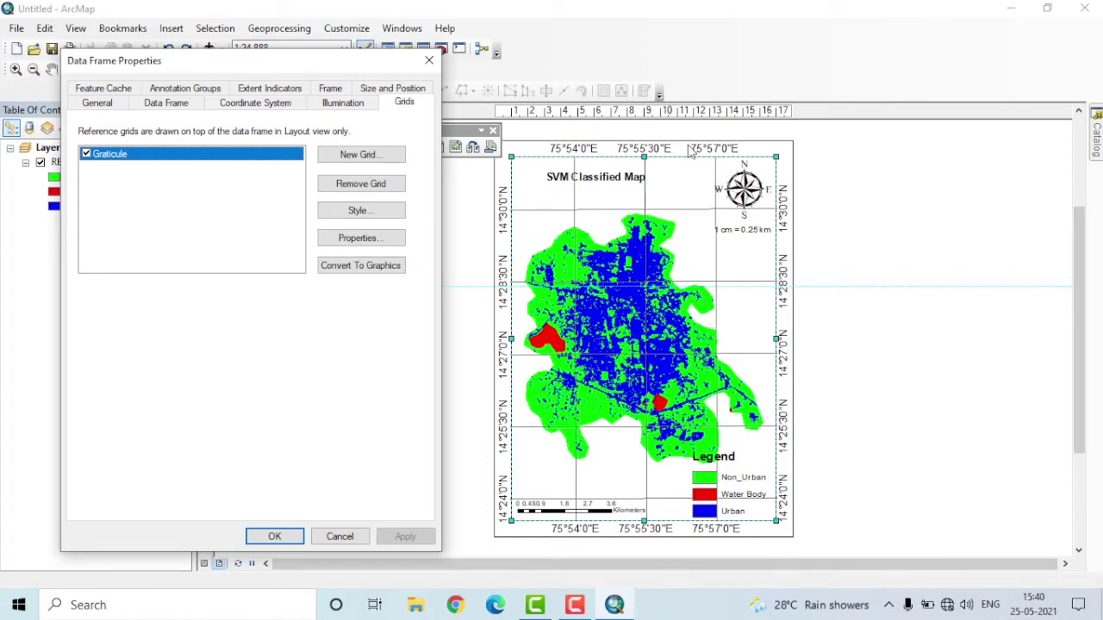
- Shrink the graticule labels to 36 pt and apply the change
{"action": "left_click", "coordinate": [392, 245]}
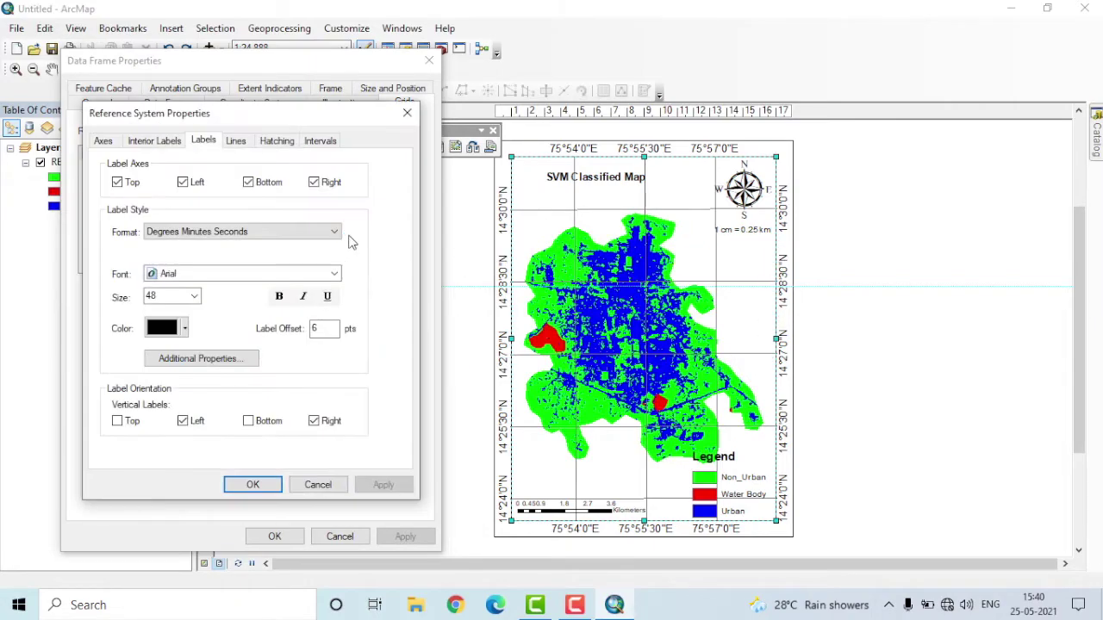
{"action": "left_click", "coordinate": [194, 296]}
{"action": "left_click", "coordinate": [171, 353]}
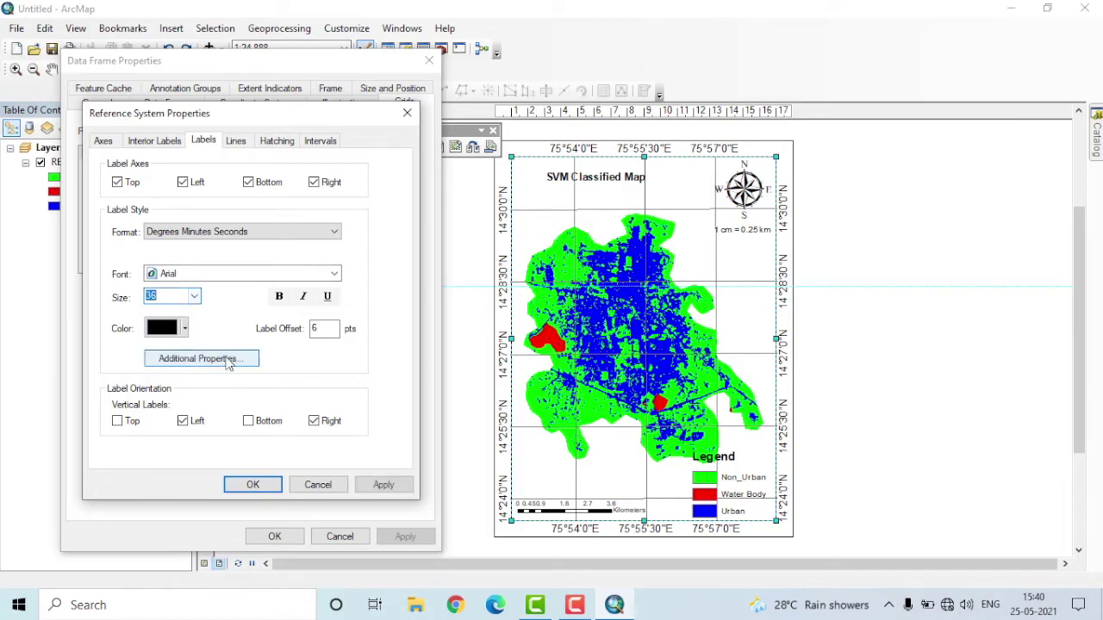
{"action": "left_click", "coordinate": [383, 485]}
{"action": "left_click", "coordinate": [280, 487]}
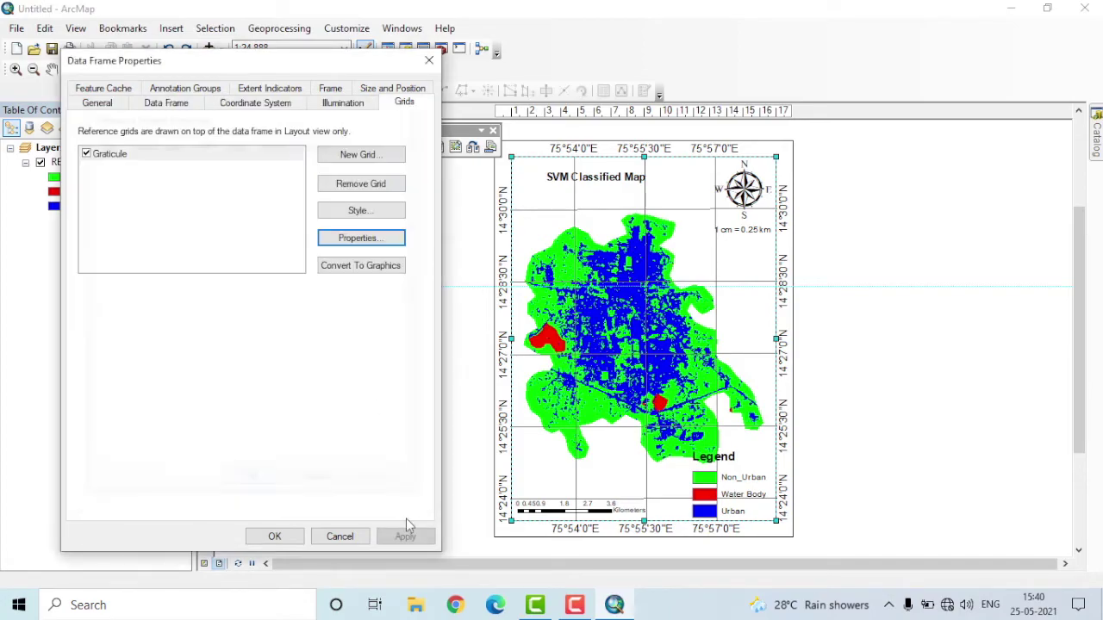
{"action": "left_click", "coordinate": [422, 536]}
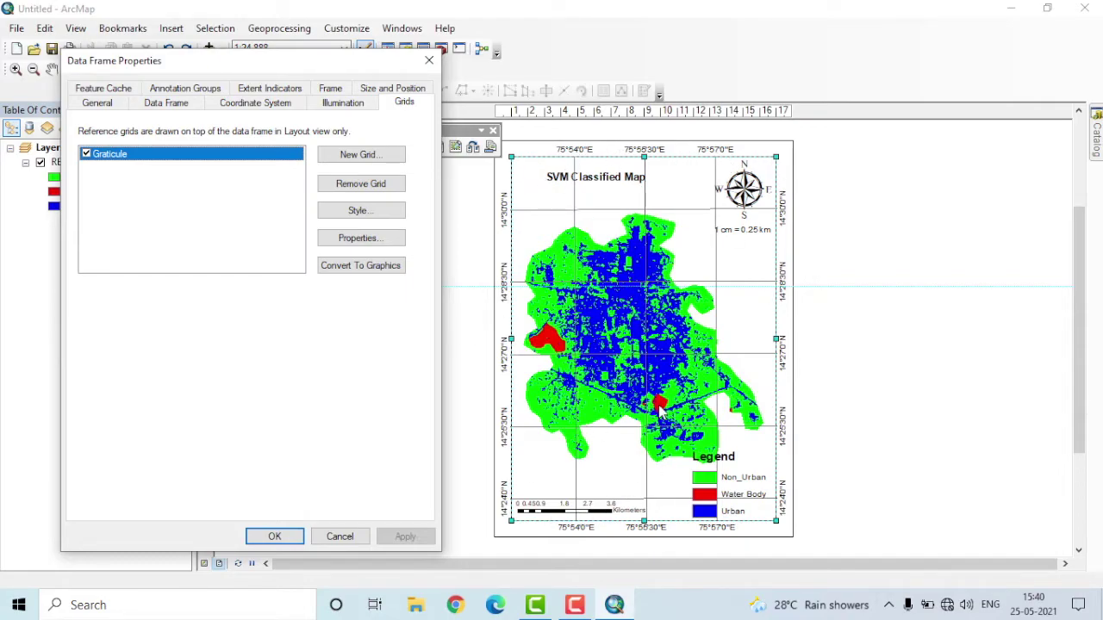
- Change the graticule interval to 0°4′30″ and redraw the map
{"action": "left_click", "coordinate": [382, 242]}
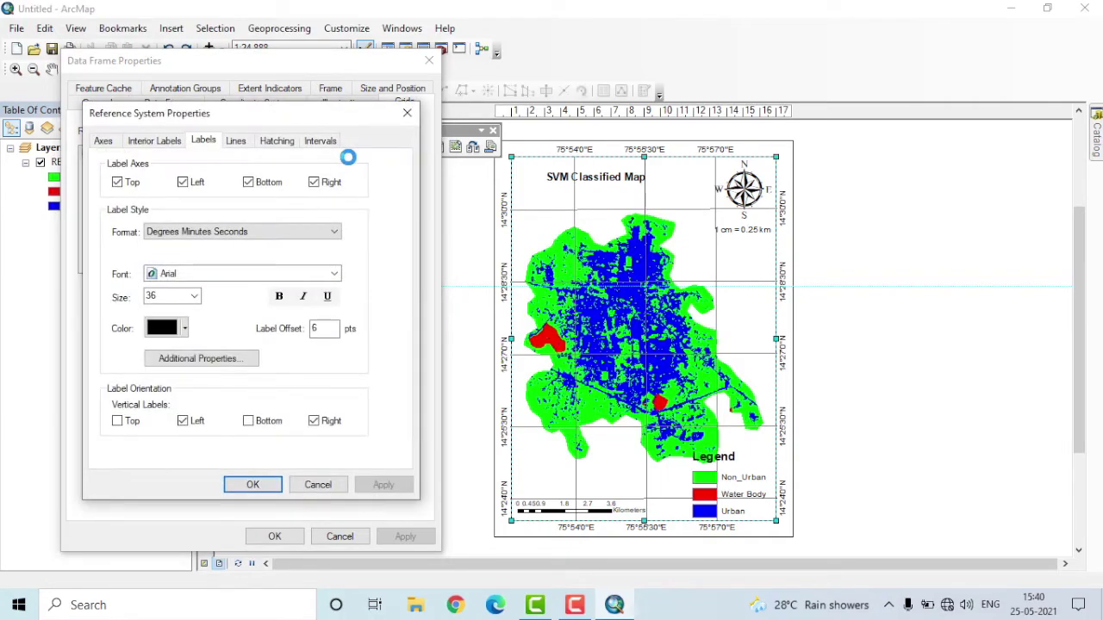
{"action": "left_click", "coordinate": [332, 143]}
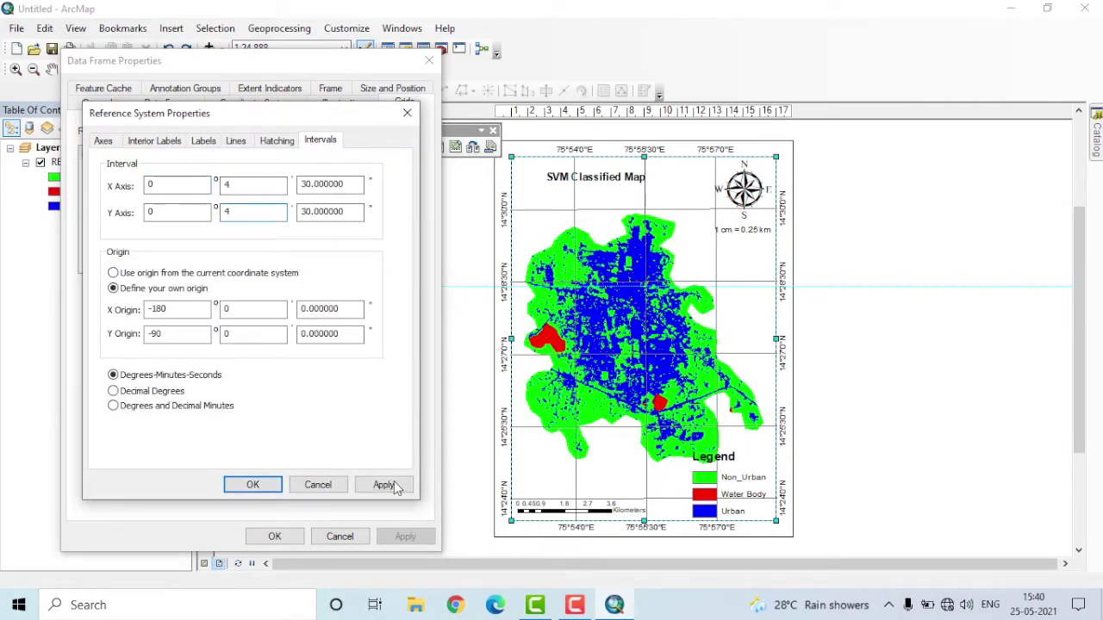
{"action": "left_click", "coordinate": [387, 484]}
{"action": "left_click", "coordinate": [251, 484]}
{"action": "left_click", "coordinate": [407, 536]}
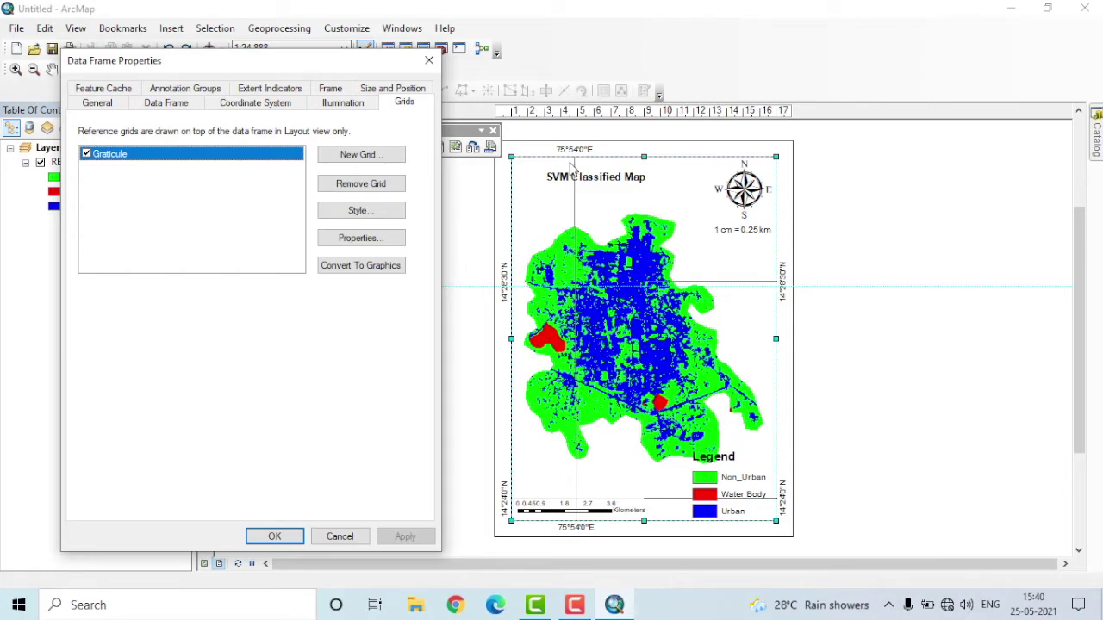
- Set the graticule to show no lines or ticks, leaving only edge labels
{"action": "left_click", "coordinate": [389, 240]}
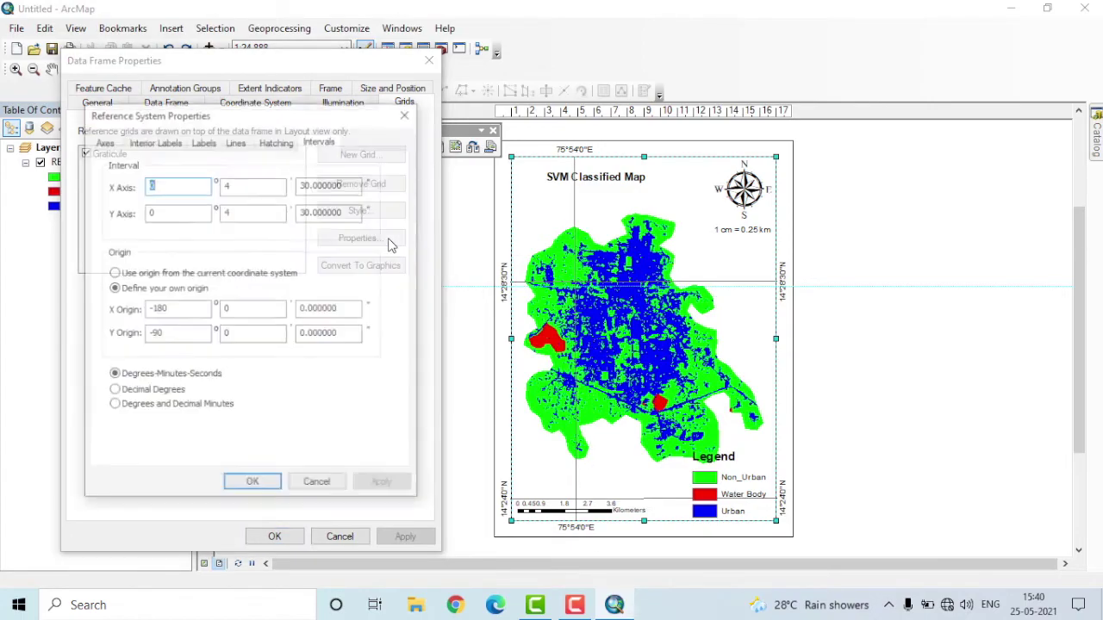
{"action": "left_click", "coordinate": [243, 145]}
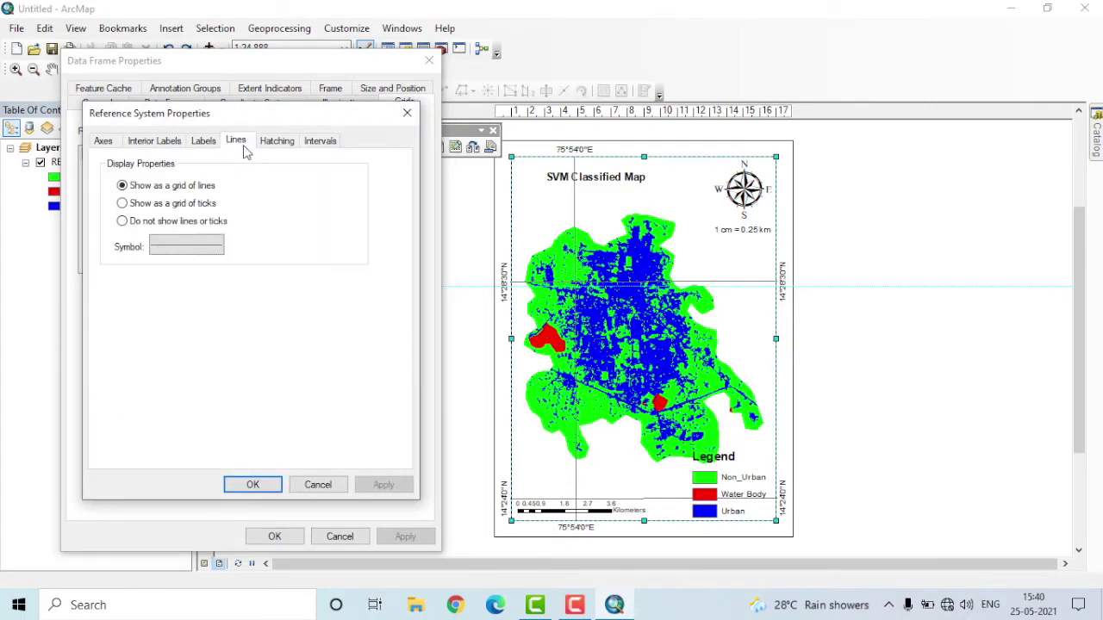
{"action": "left_click", "coordinate": [123, 221]}
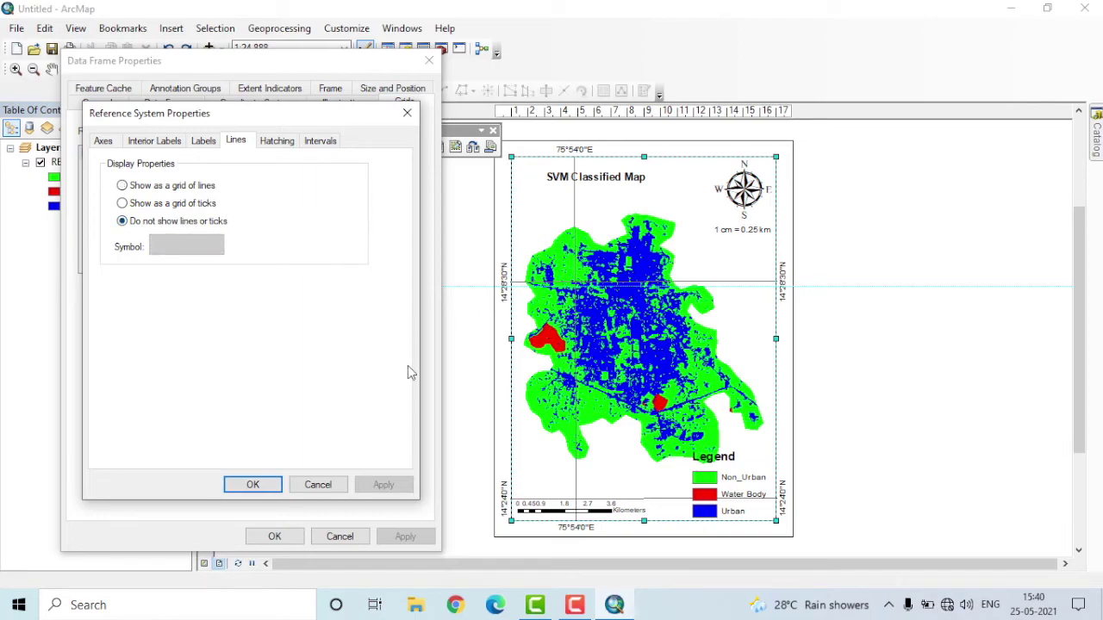
{"action": "left_click", "coordinate": [277, 485]}
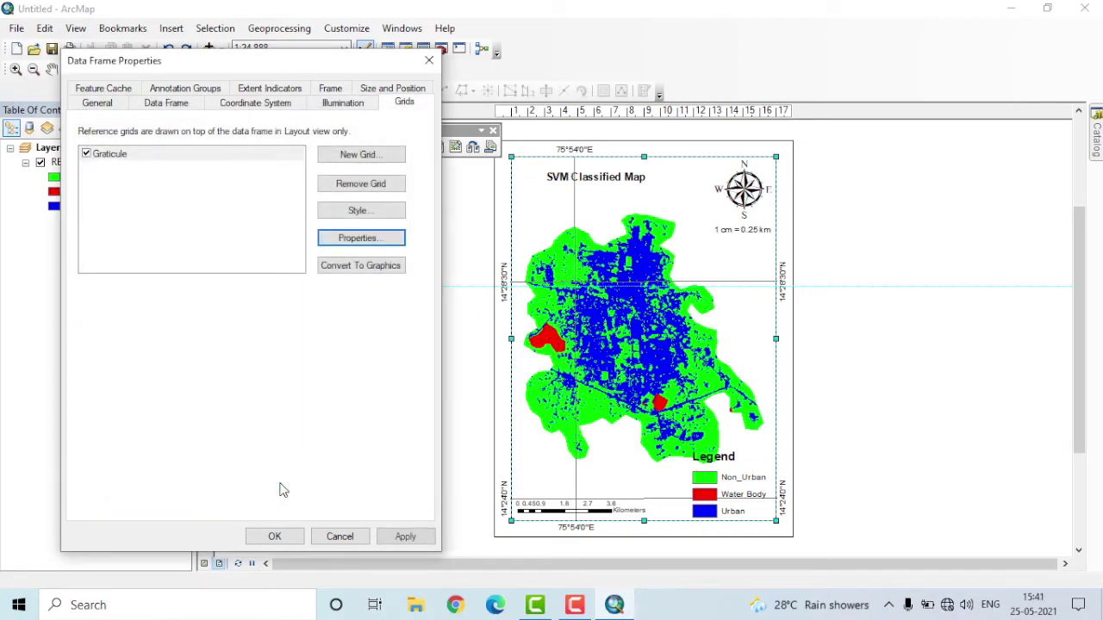
{"action": "left_click", "coordinate": [426, 537]}
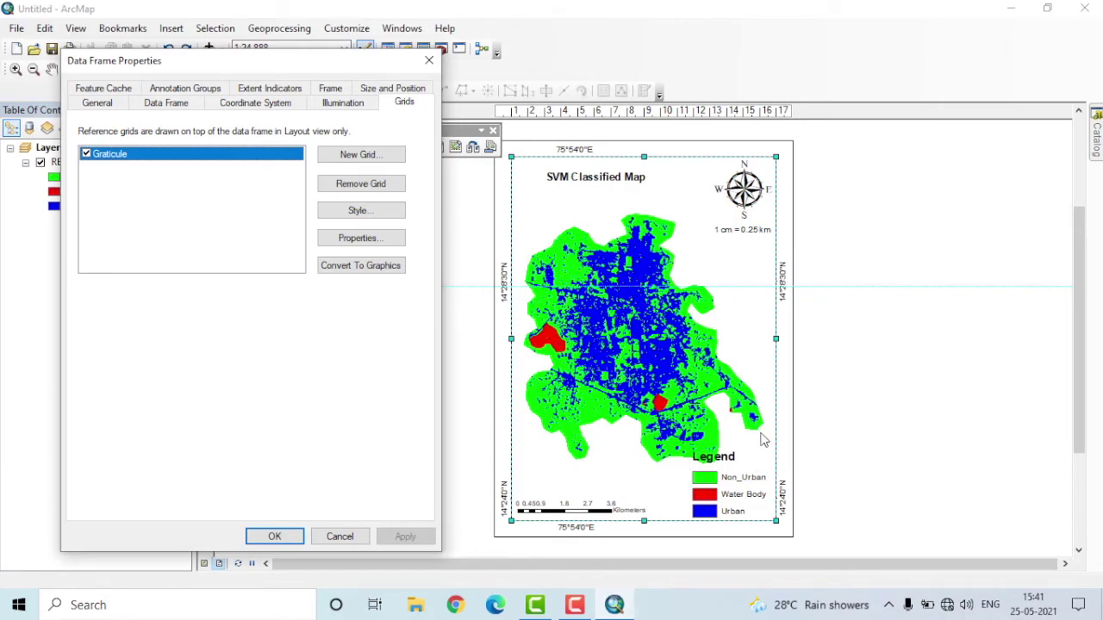
- Export the layout as a PDF named SVM Map to the Desktop, then minimize ArcMap
{"action": "left_click", "coordinate": [274, 536]}
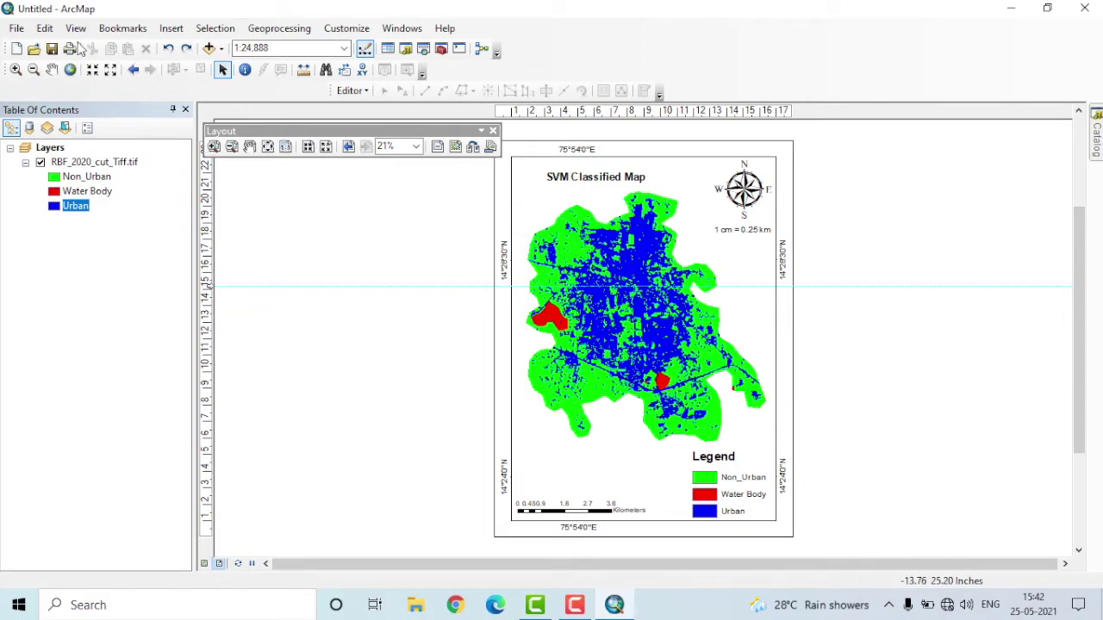
{"action": "left_click", "coordinate": [14, 31]}
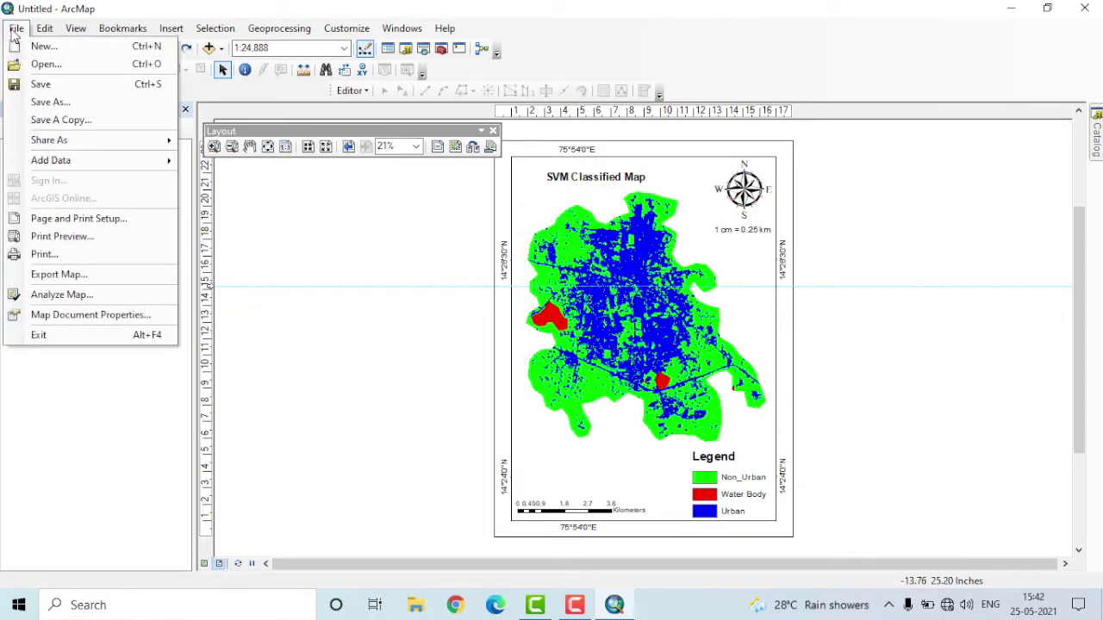
{"action": "left_click", "coordinate": [106, 277]}
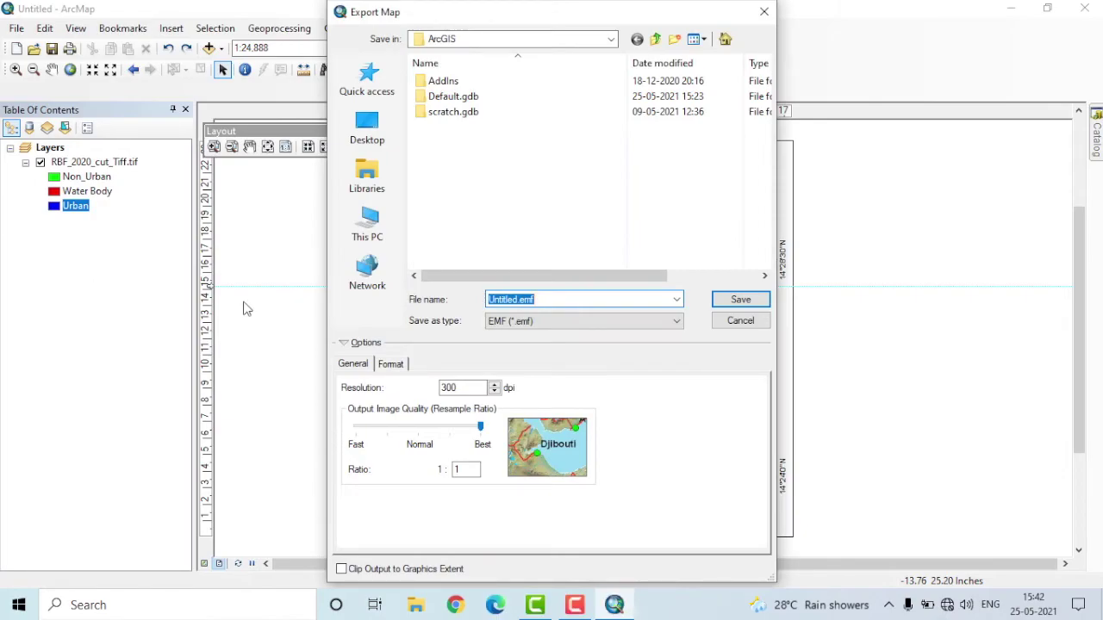
{"action": "left_click", "coordinate": [677, 321]}
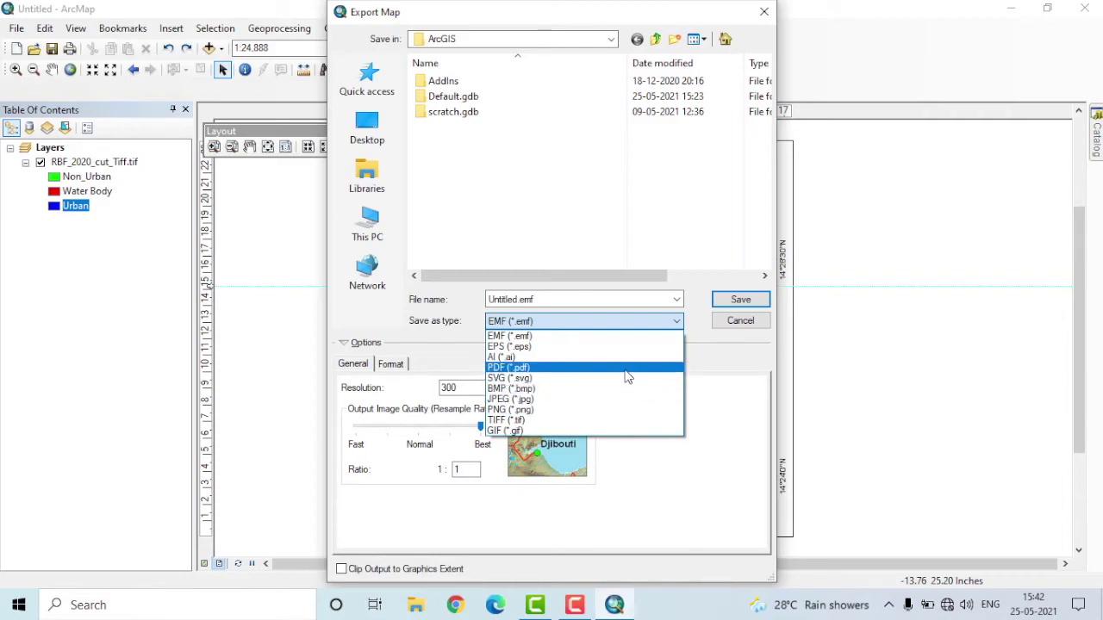
{"action": "left_click", "coordinate": [628, 377]}
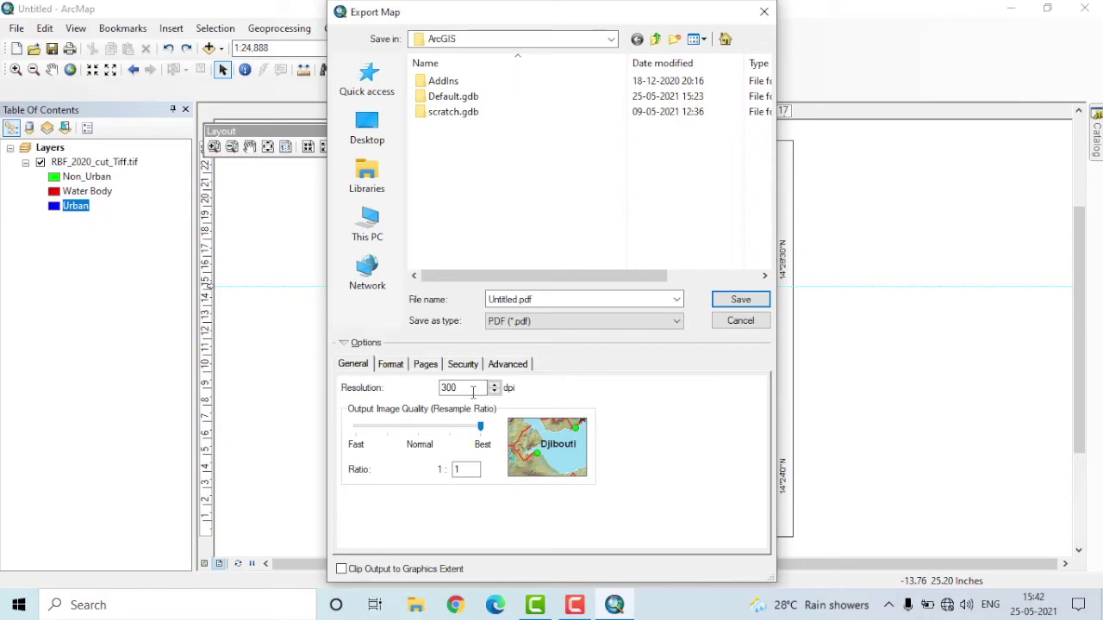
{"action": "left_click", "coordinate": [367, 129]}
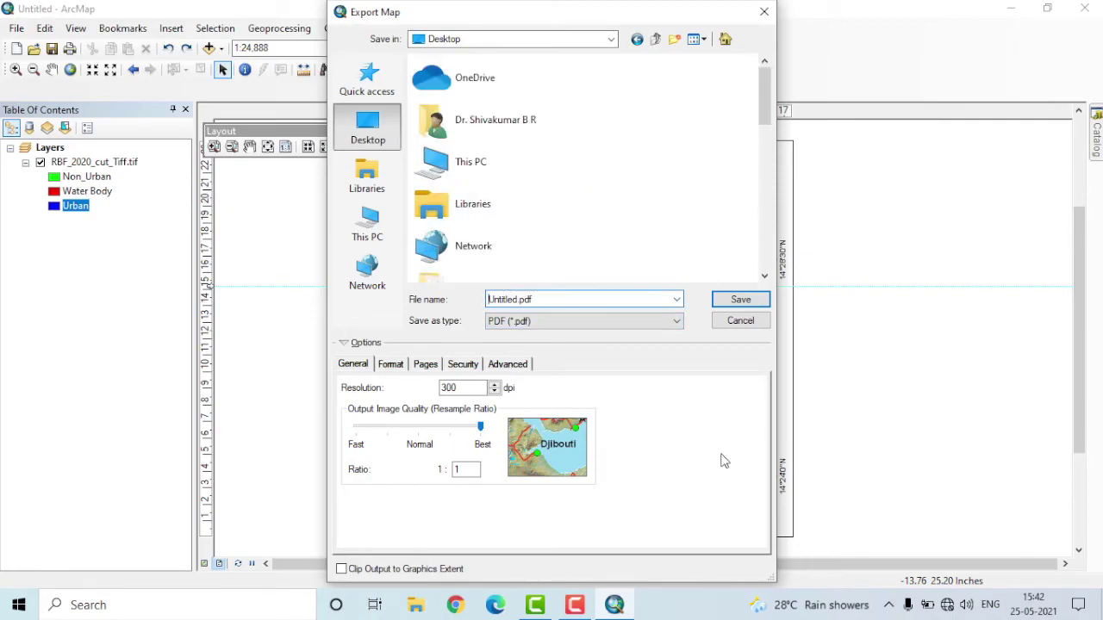
{"action": "type", "text": "SVM Map"}
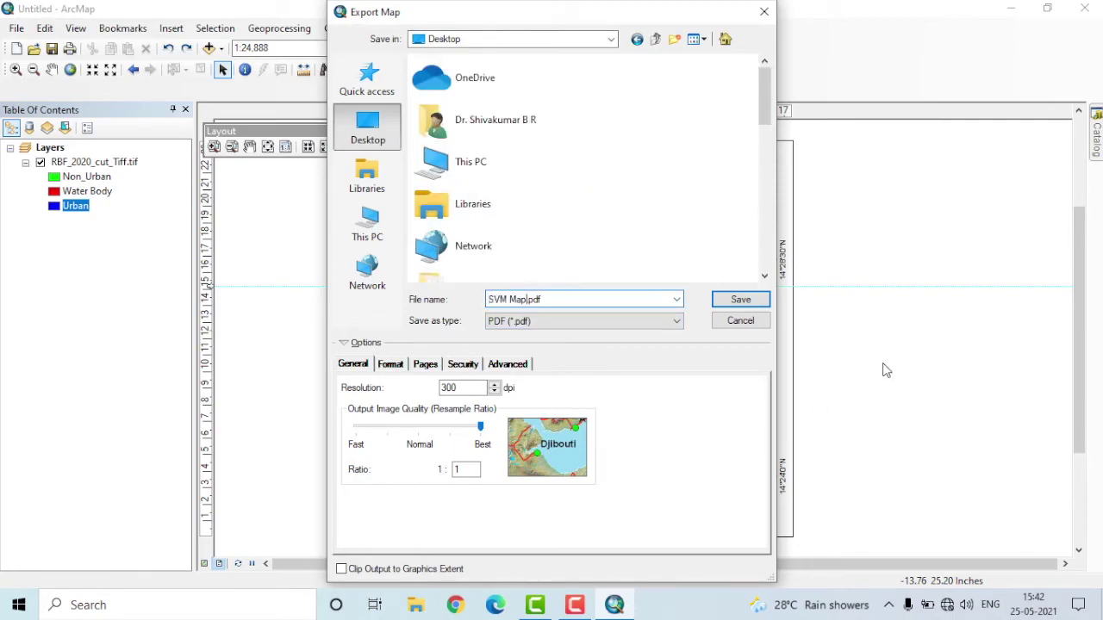
{"action": "left_click", "coordinate": [751, 299]}
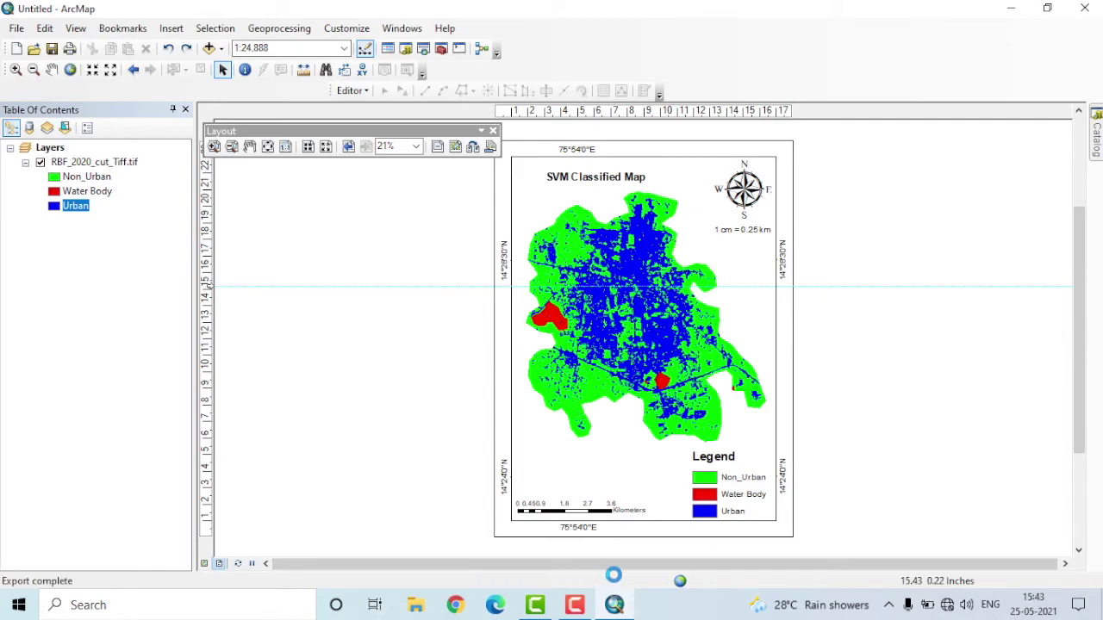
{"action": "left_click", "coordinate": [1009, 8]}
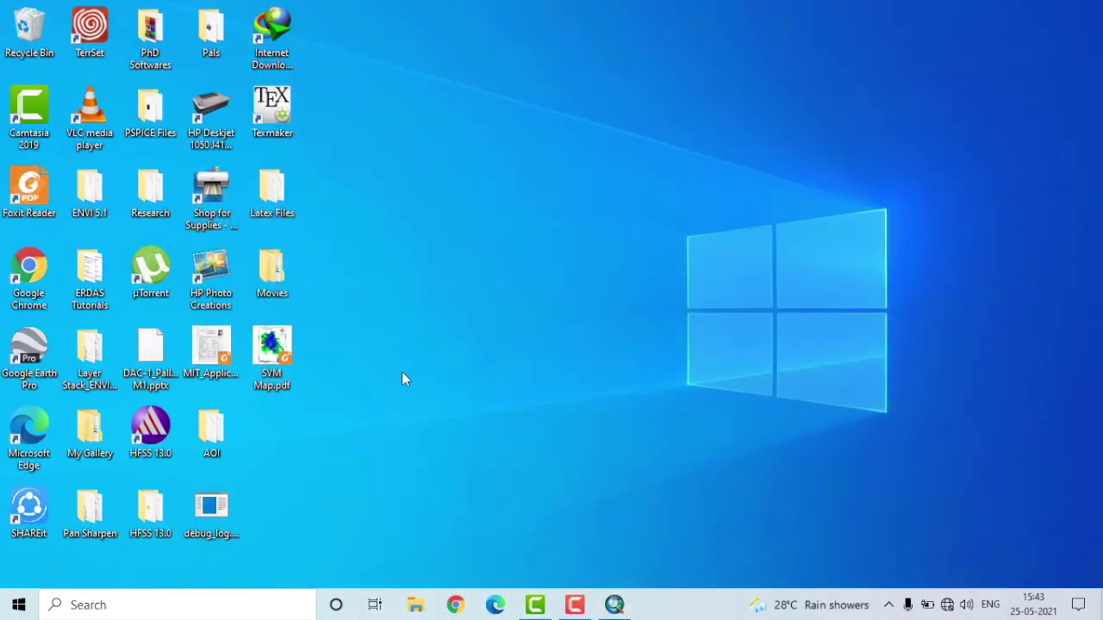
- Open SVM Map.pdf from the desktop in Foxit Reader and scroll to see the full page
{"action": "double_click", "coordinate": [266, 349]}
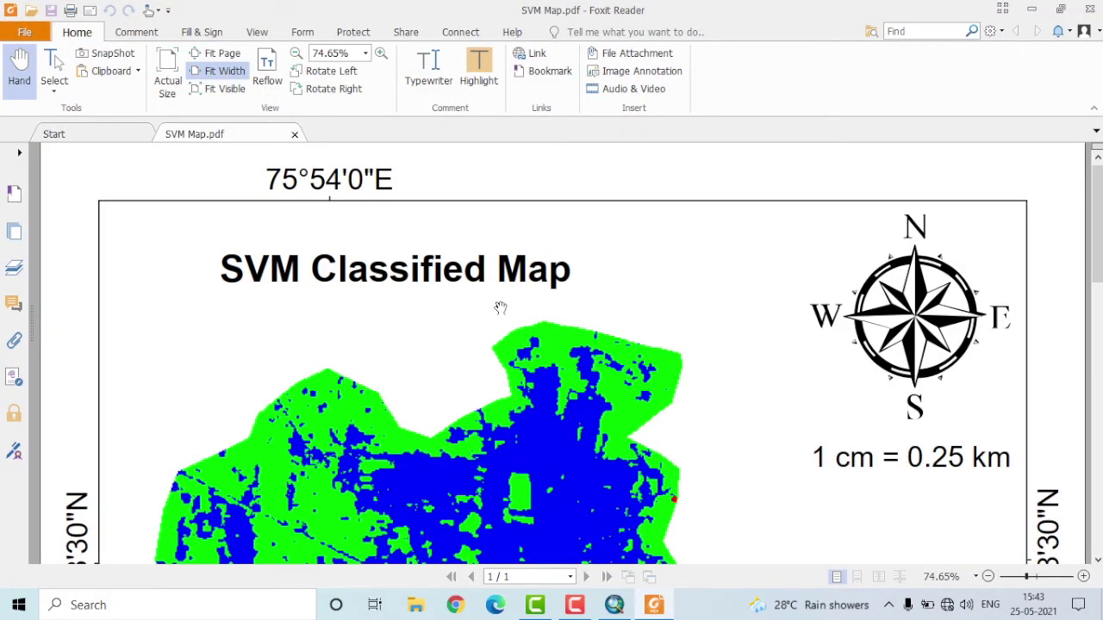
{"action": "scroll", "coordinate": [499, 308], "scroll_direction": "down", "scroll_amount": 5}
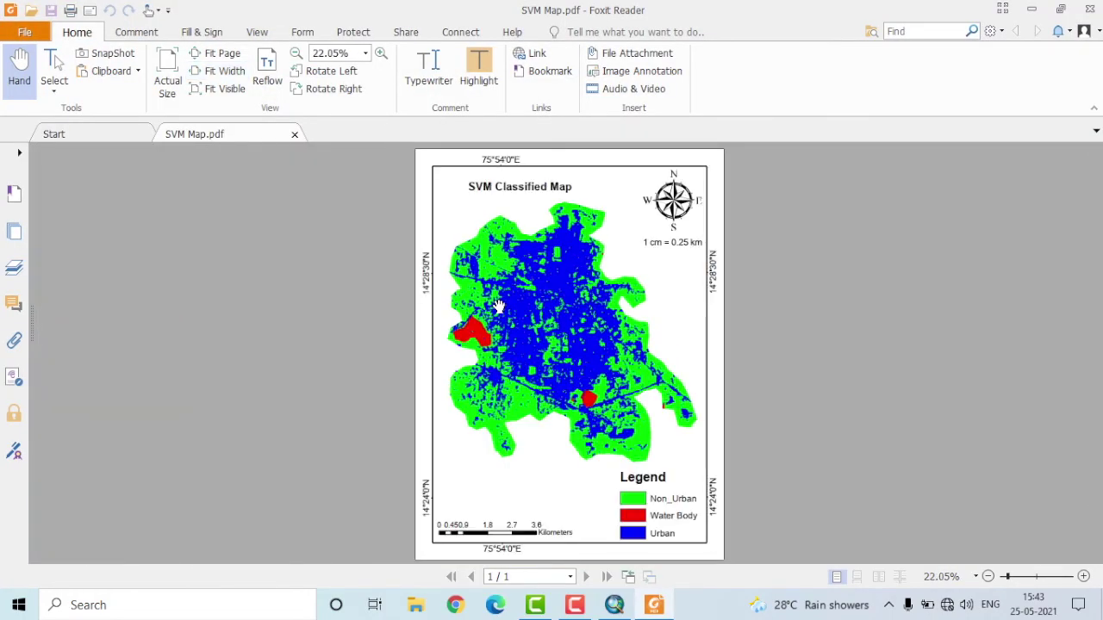